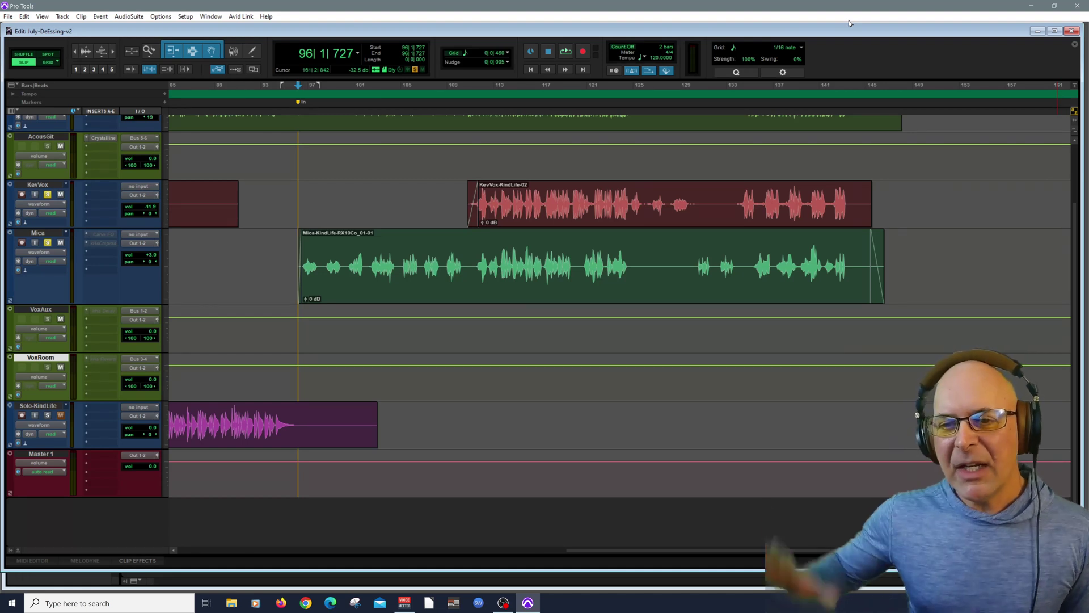
Step: Play the session from just after bar 96 to hear the green vocal clip in the mix, and stop playback
{"action": "key", "text": "space"}
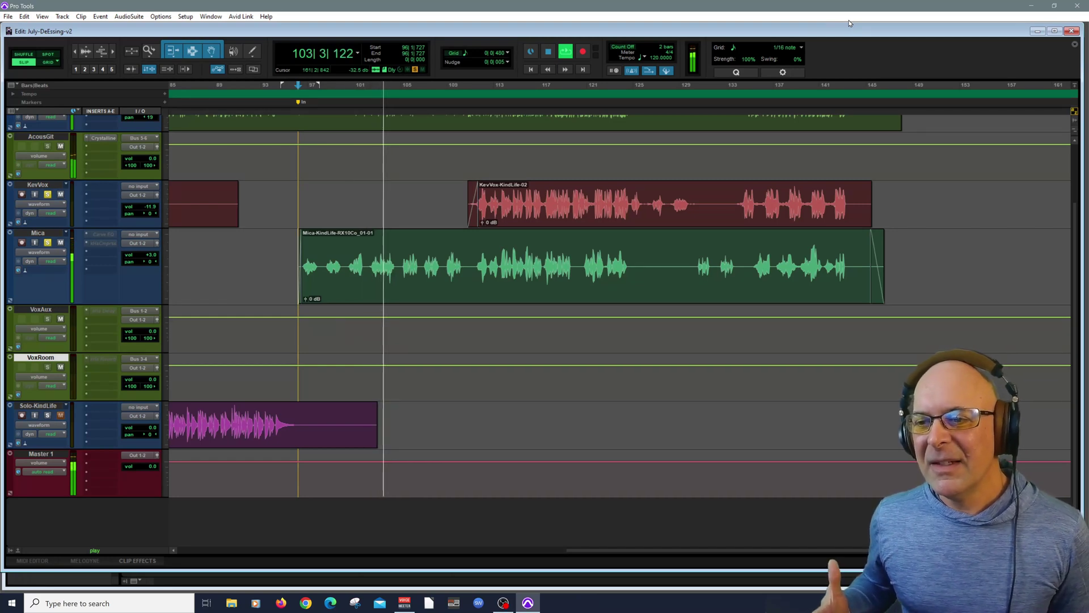
{"action": "key", "text": "space"}
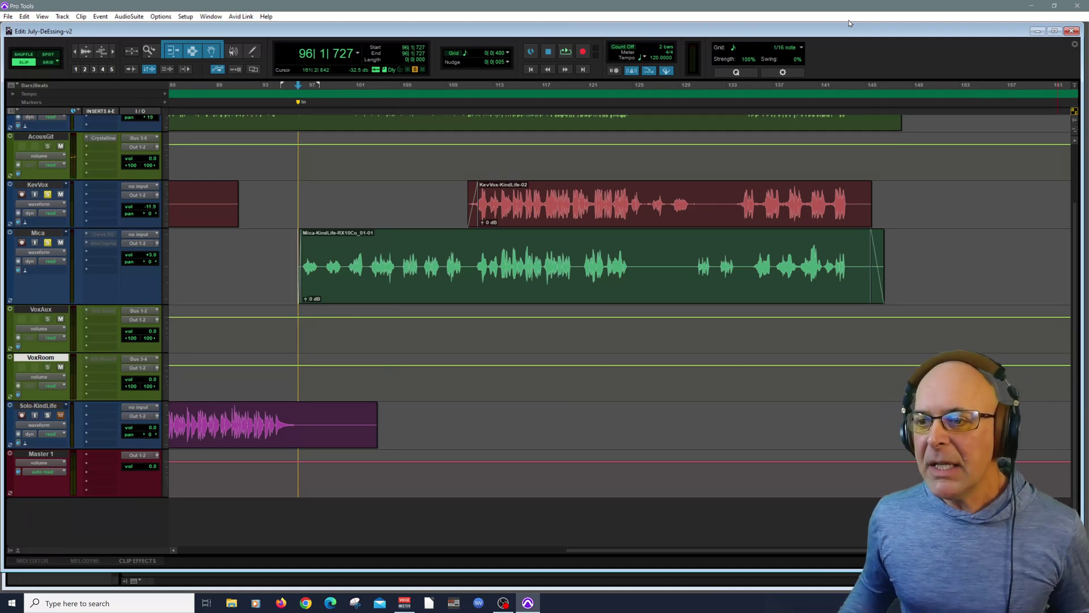
Step: Open the green vocal clip starting at bar 96 for editing in Melodyne and enlarge the Melodyne editor to fill most of the window
{"action": "left_click", "coordinate": [400, 294]}
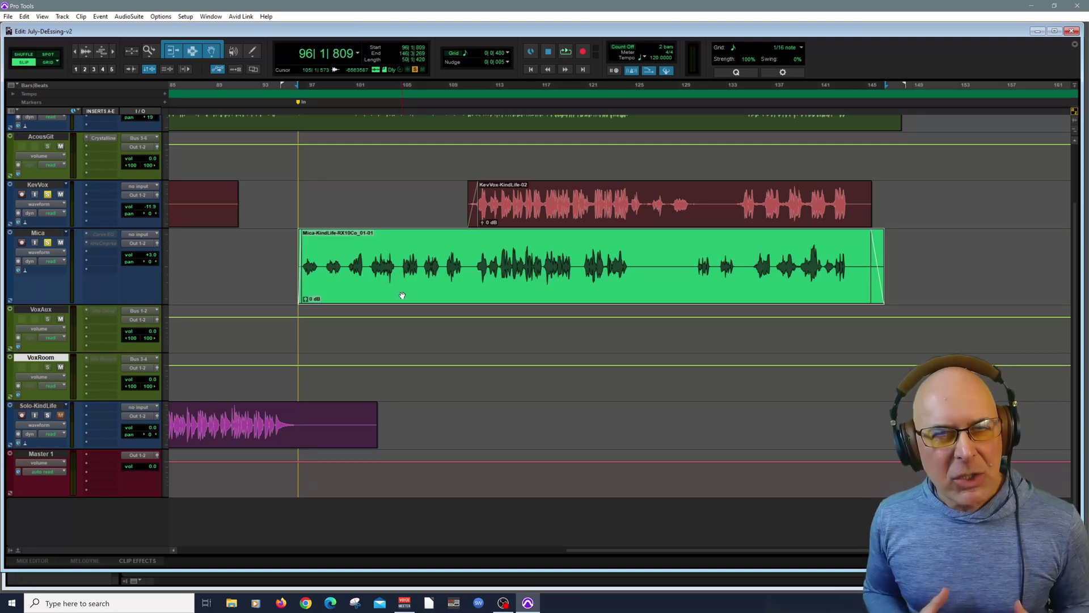
{"action": "right_click", "coordinate": [402, 295]}
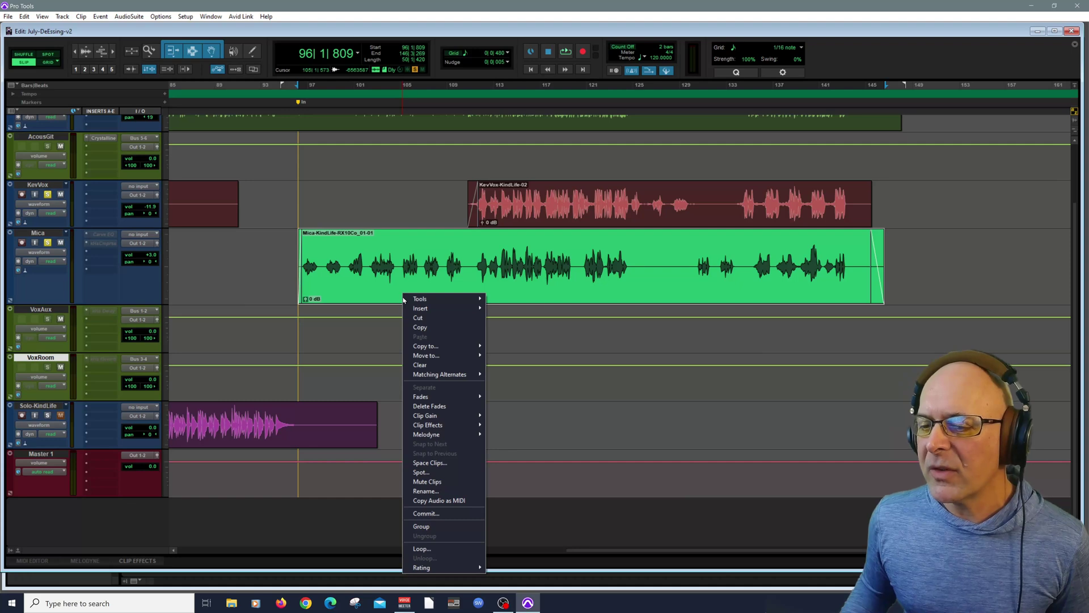
{"action": "mouse_move", "coordinate": [440, 436]}
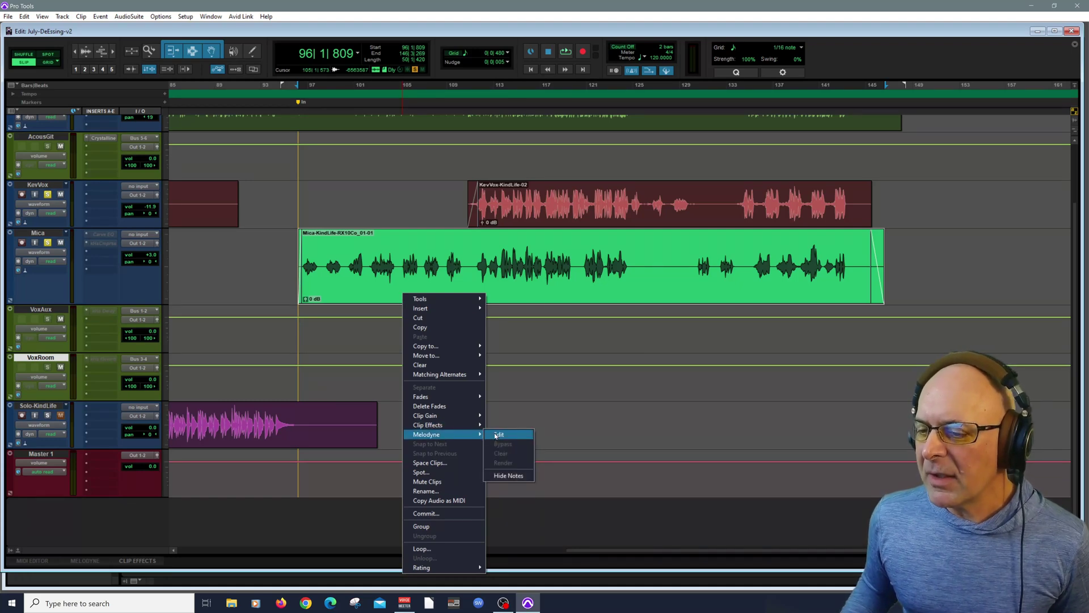
{"action": "left_click", "coordinate": [496, 435]}
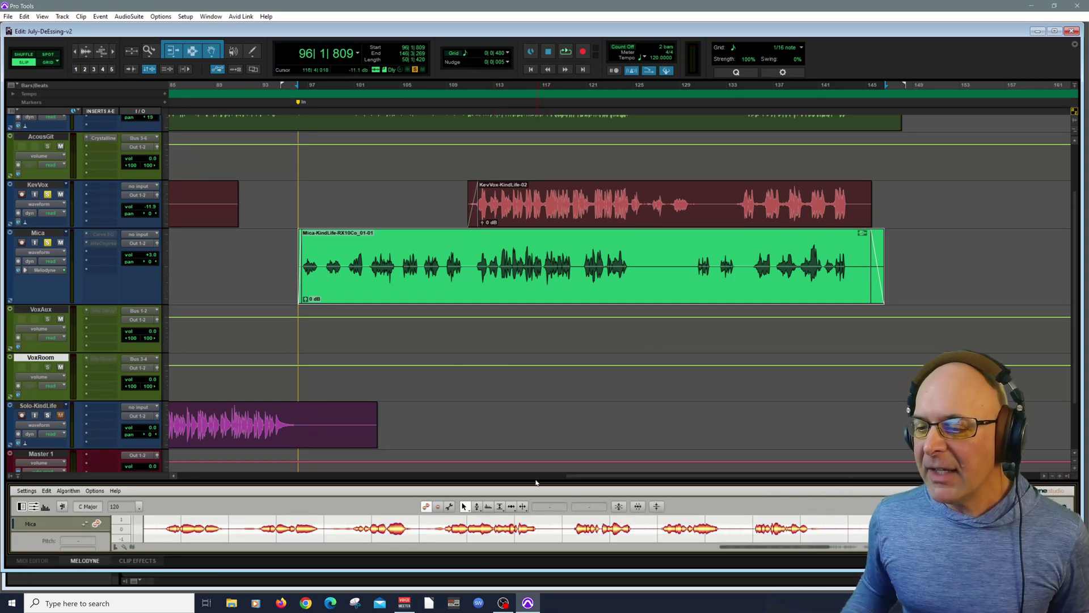
{"action": "left_click_drag", "start_coordinate": [540, 480], "coordinate": [543, 227]}
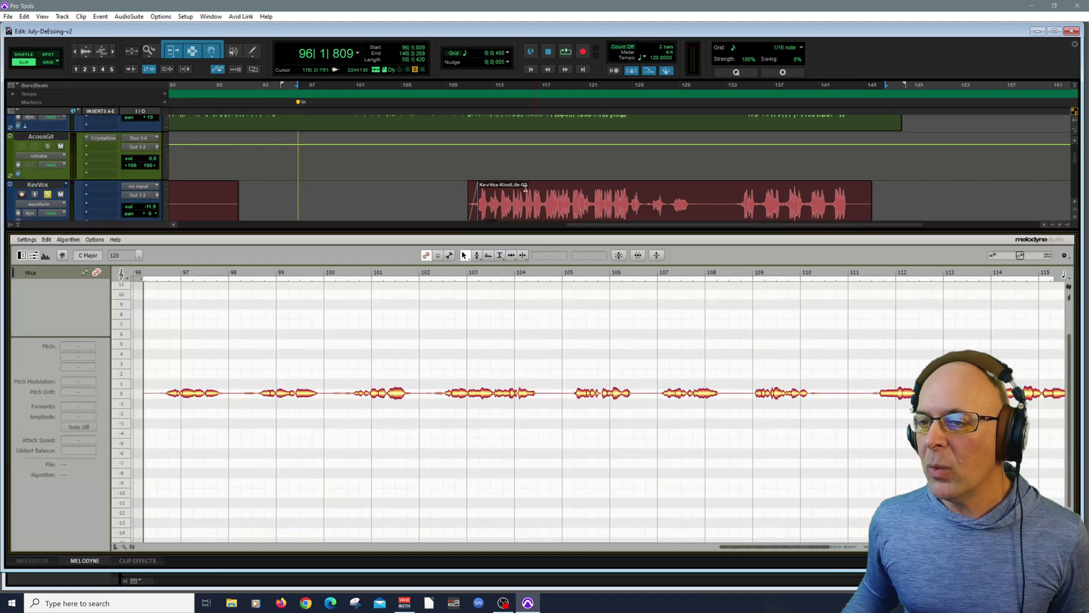
{"action": "scroll", "coordinate": [445, 153], "scroll_direction": "down", "scroll_amount": 5}
{"action": "scroll", "coordinate": [447, 157], "scroll_direction": "up", "scroll_amount": 3}
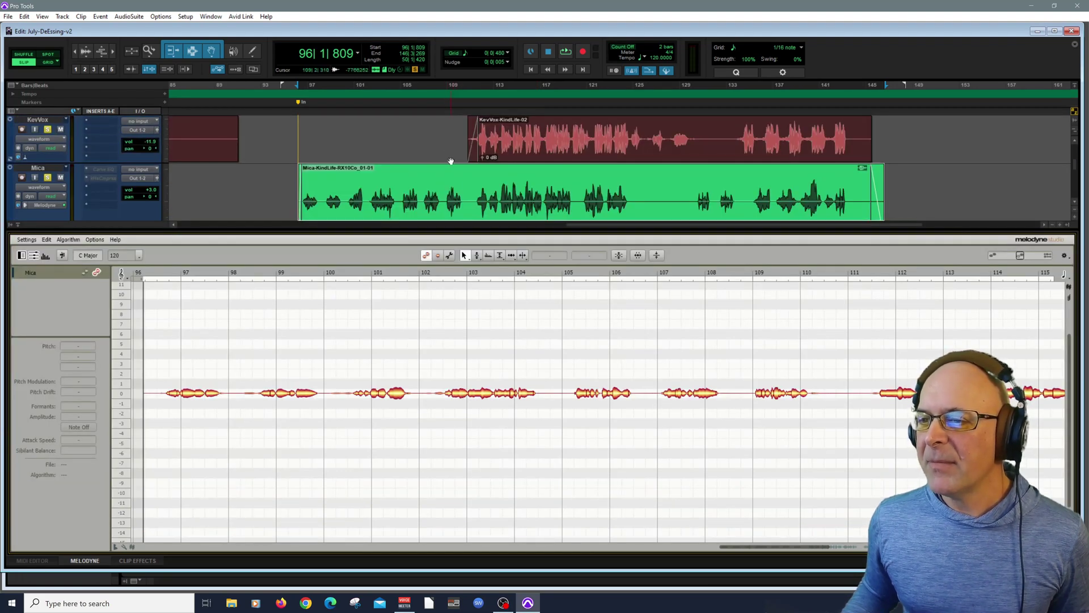
{"action": "scroll", "coordinate": [448, 161], "scroll_direction": "down", "scroll_amount": 1}
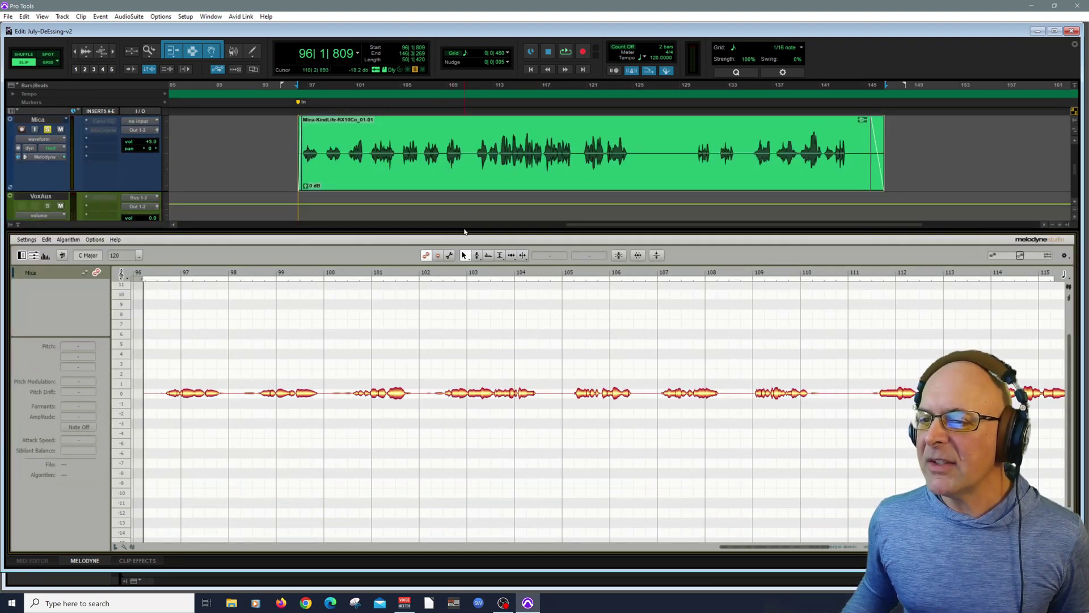
{"action": "left_click", "coordinate": [465, 229]}
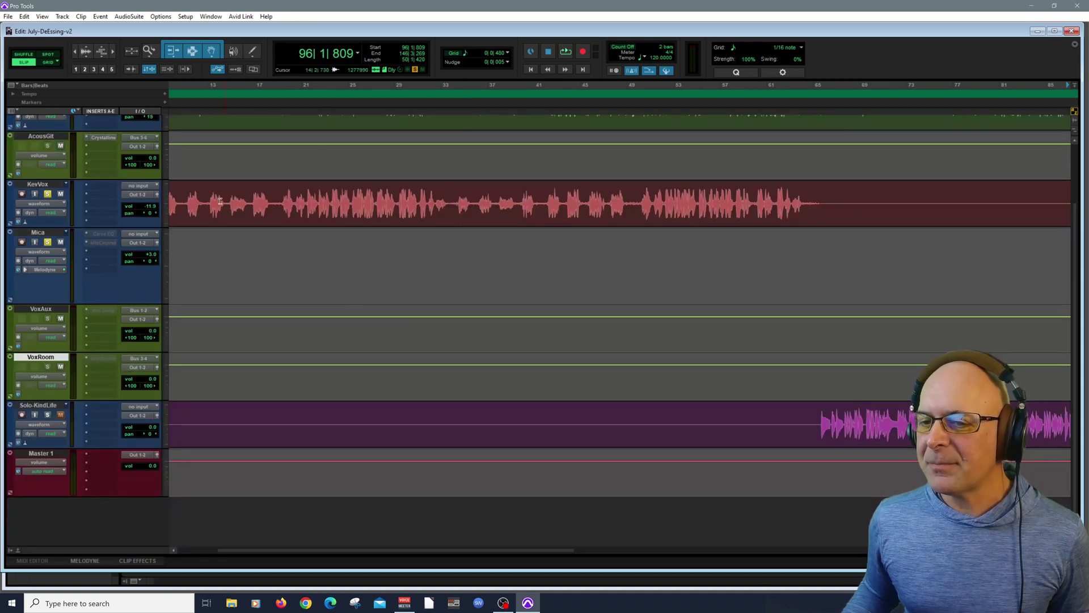
{"action": "scroll", "coordinate": [308, 218], "scroll_direction": "up", "scroll_amount": 2}
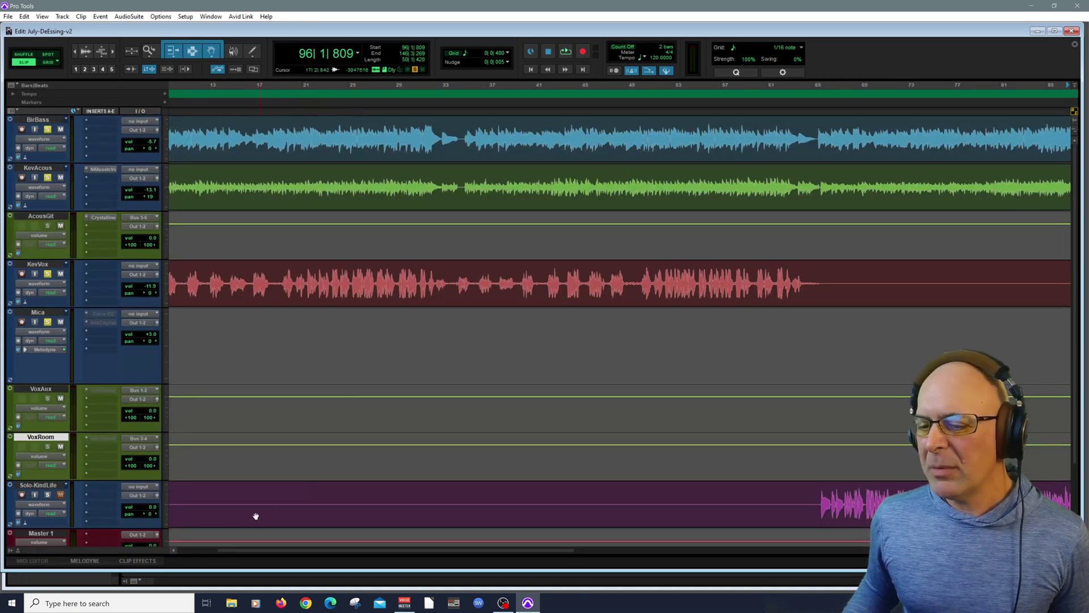
{"action": "left_click", "coordinate": [88, 561]}
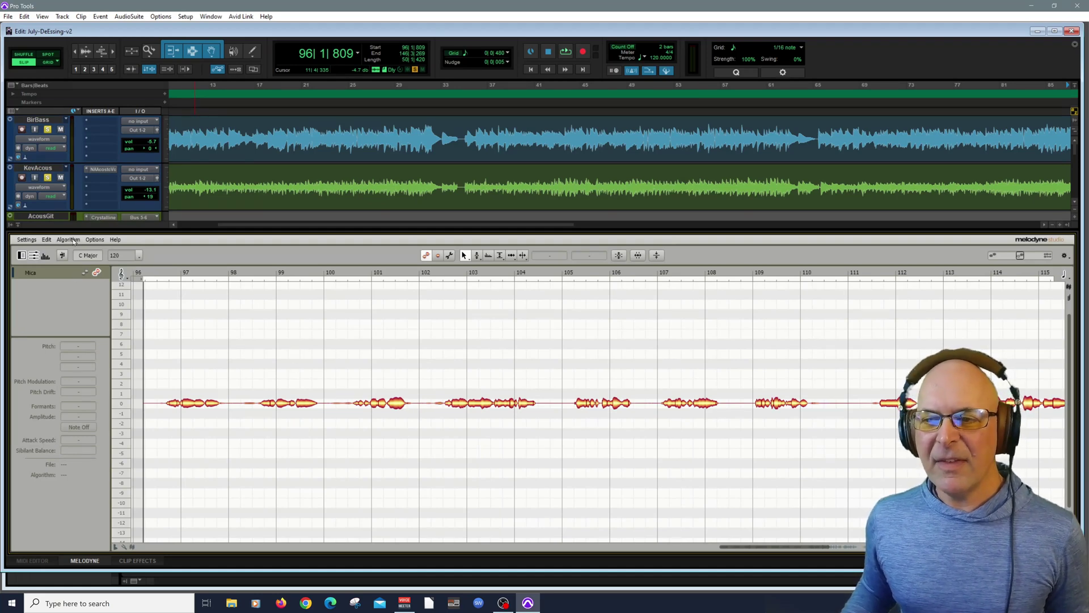
{"action": "scroll", "coordinate": [300, 179], "scroll_direction": "down", "scroll_amount": 3}
{"action": "scroll", "coordinate": [262, 193], "scroll_direction": "down", "scroll_amount": 1}
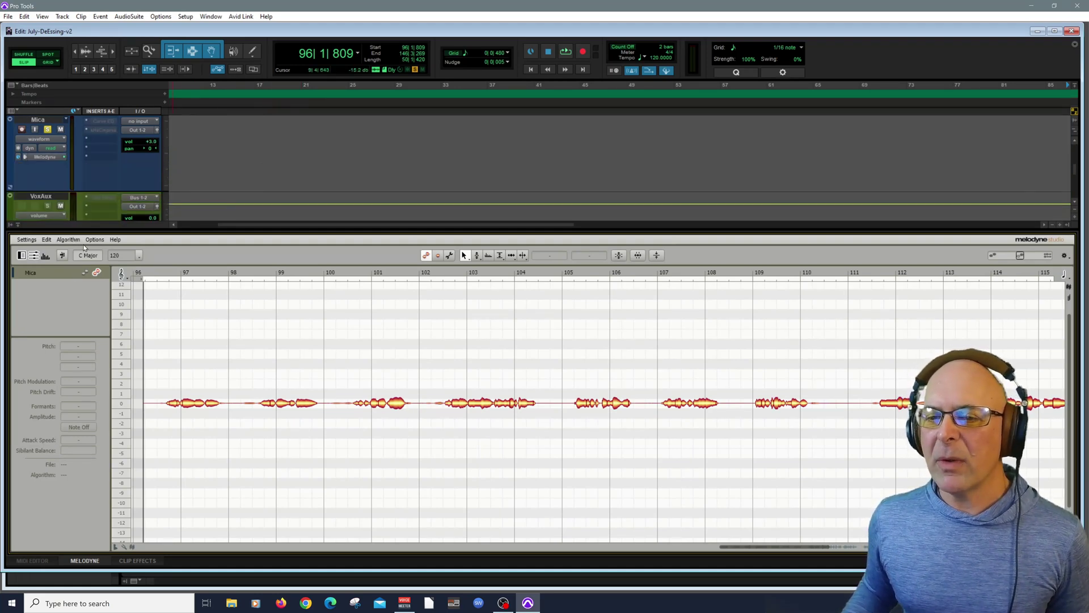
Step: Change the vocal clip's Melodyne detection algorithm so its notes are laid out by pitch, and bring the clip into view in the timeline
{"action": "left_click", "coordinate": [67, 240]}
{"action": "left_click", "coordinate": [80, 275]}
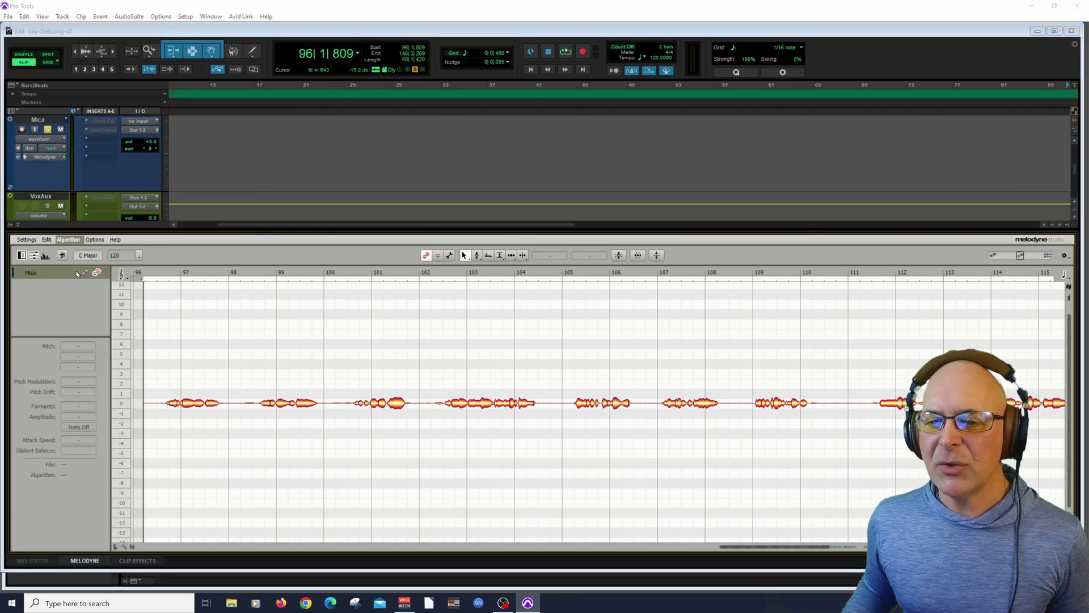
{"action": "left_click", "coordinate": [529, 309]}
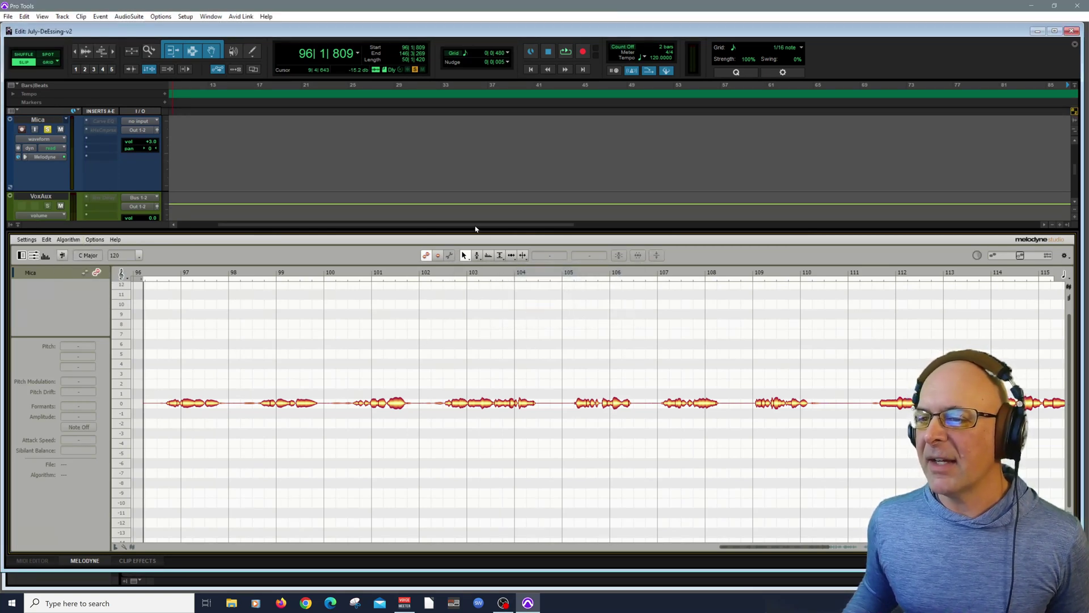
{"action": "left_click_drag", "start_coordinate": [476, 228], "coordinate": [842, 233]}
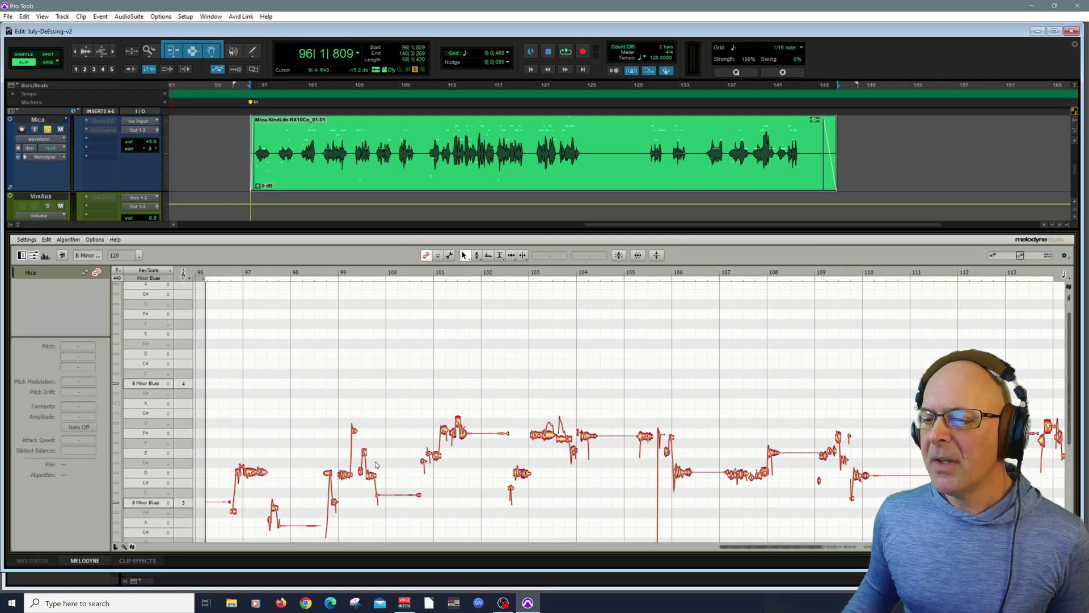
Step: Play the vocal in Melodyne from about bar 96 through bar 103 to listen for harsh sibilants
{"action": "scroll", "coordinate": [383, 455], "scroll_direction": "down", "scroll_amount": 5}
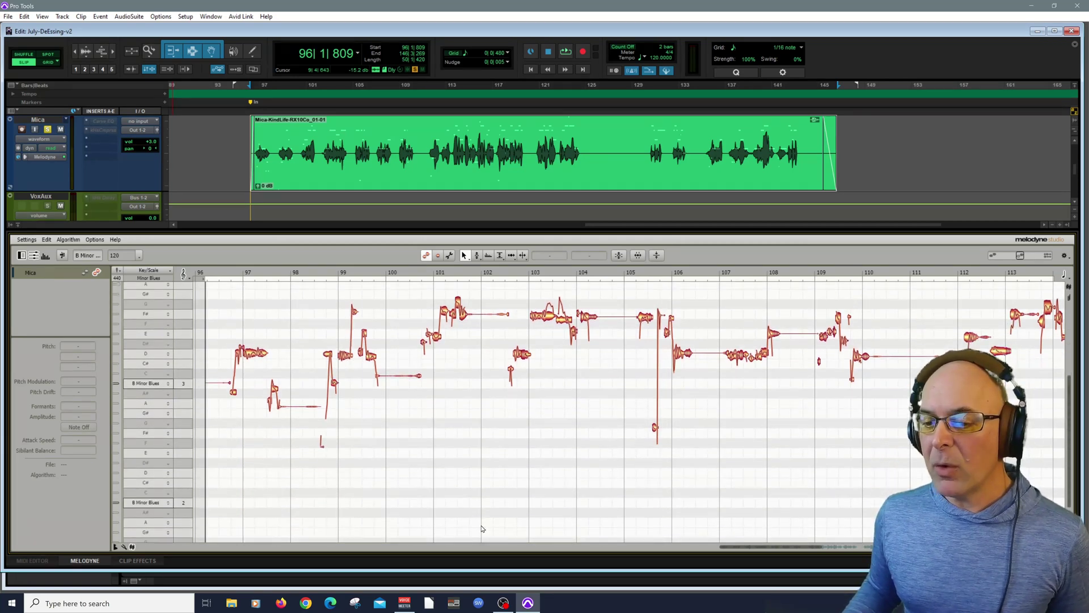
{"action": "left_click_drag", "start_coordinate": [730, 549], "coordinate": [713, 550]}
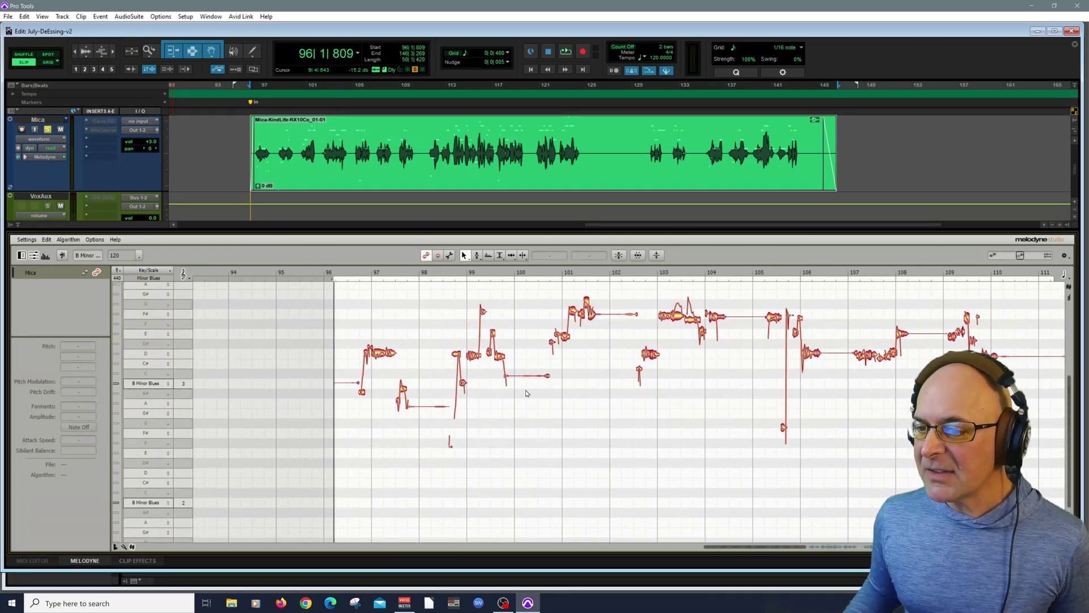
{"action": "scroll", "coordinate": [416, 328], "scroll_direction": "up", "scroll_amount": 1}
{"action": "left_click", "coordinate": [341, 277]}
{"action": "key", "text": "space"}
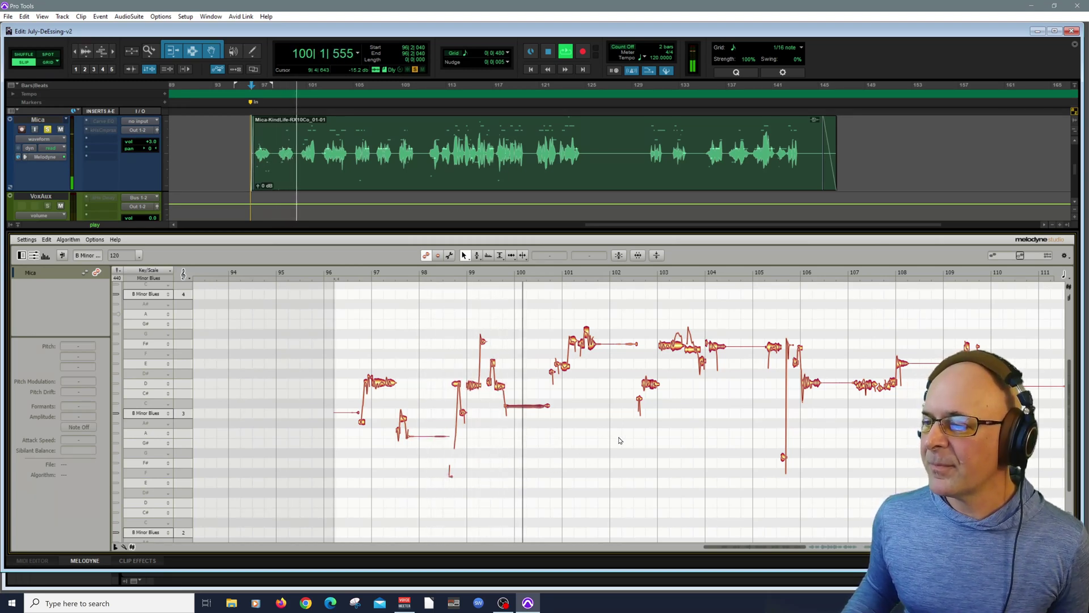
{"action": "scroll", "coordinate": [601, 442], "scroll_direction": "up", "scroll_amount": 1}
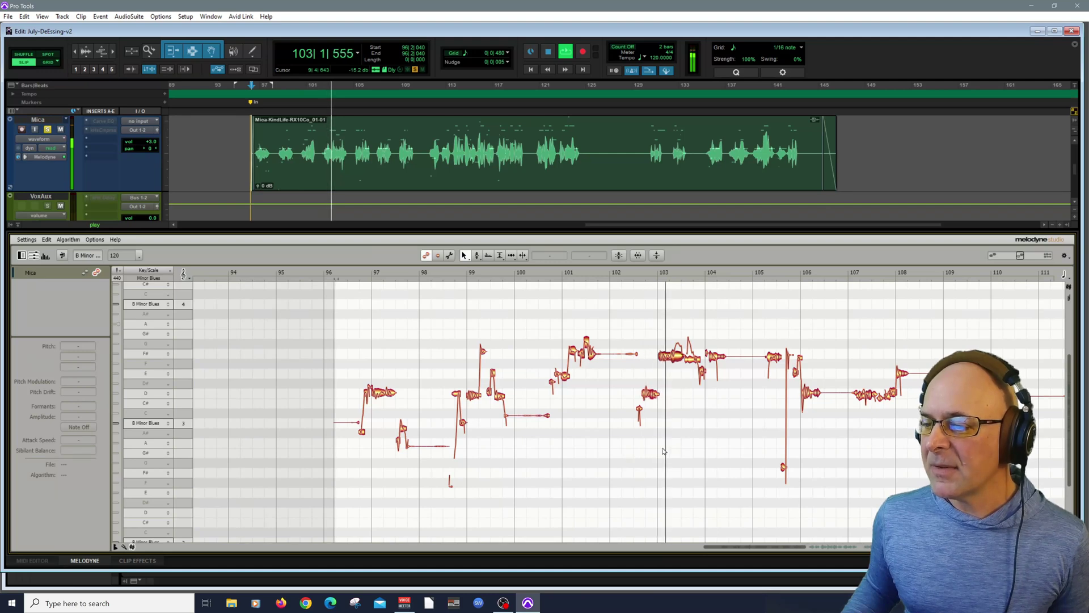
{"action": "key", "text": "space"}
Step: Place the playback position in bar 102, zoom in on the notes between bars 102 and 106, and make the Melodyne editor slightly taller
{"action": "left_click", "coordinate": [632, 273]}
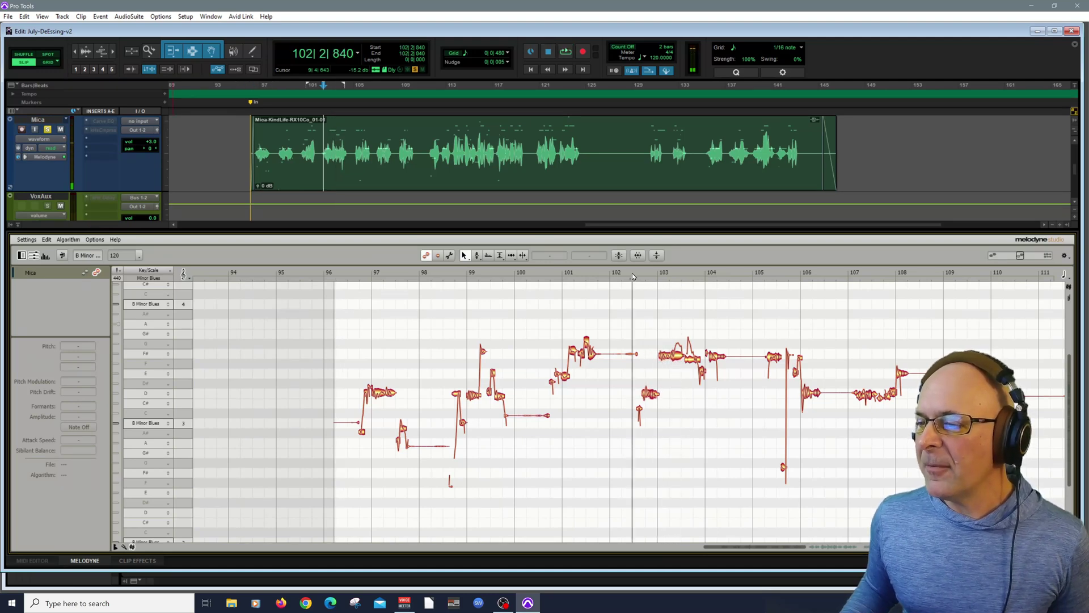
{"action": "right_click", "coordinate": [681, 368]}
{"action": "left_click", "coordinate": [670, 381]}
{"action": "left_click_drag", "start_coordinate": [669, 382], "coordinate": [819, 486]}
{"action": "right_click", "coordinate": [819, 487]}
{"action": "left_click", "coordinate": [828, 406]}
{"action": "left_click_drag", "start_coordinate": [785, 452], "coordinate": [521, 460]}
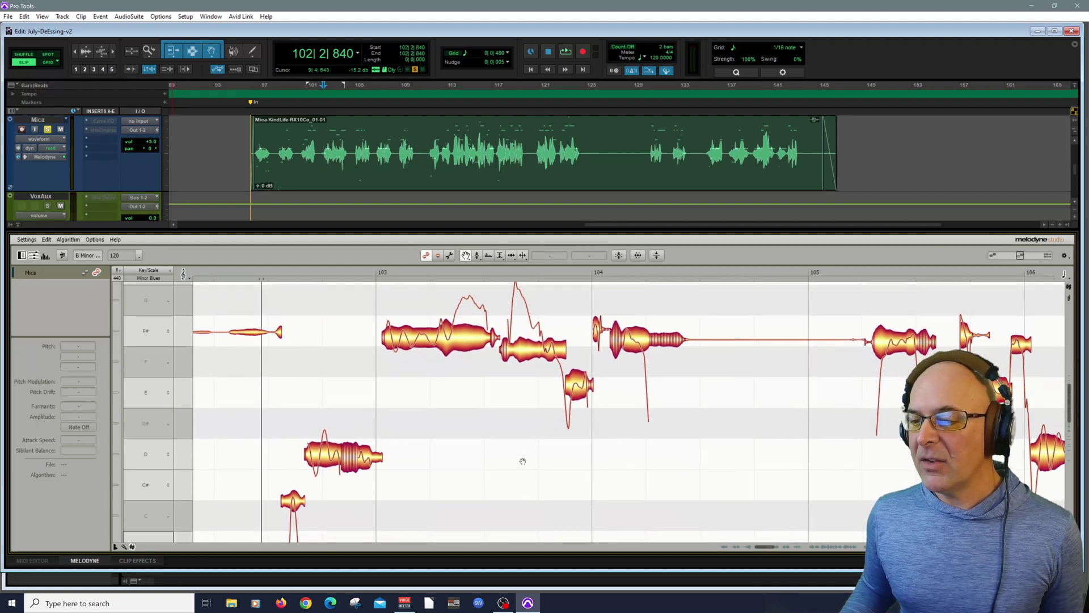
{"action": "right_click", "coordinate": [511, 444]}
{"action": "left_click", "coordinate": [515, 438]}
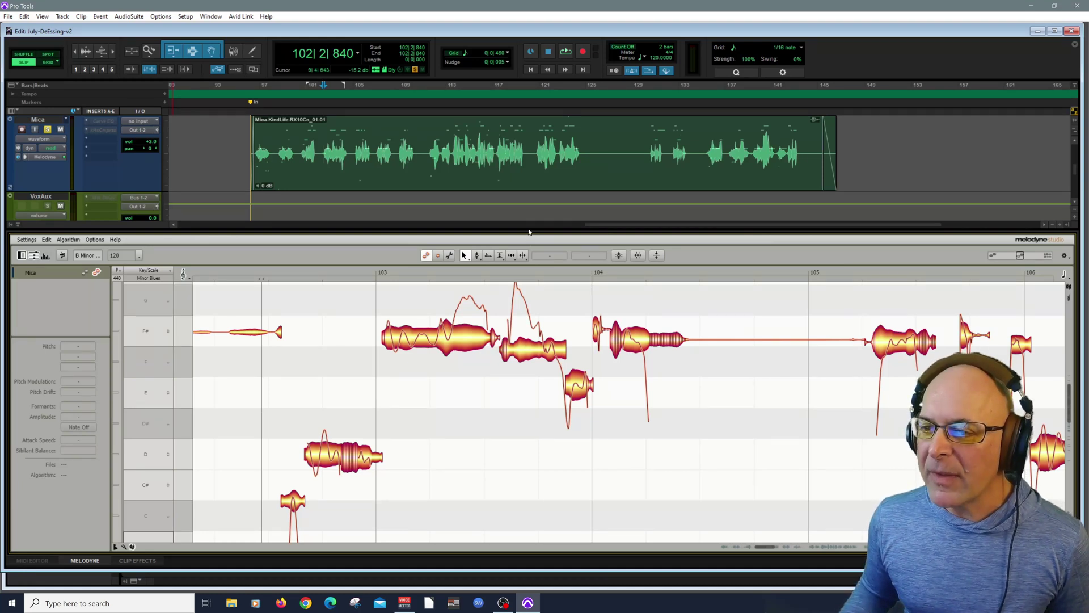
{"action": "left_click_drag", "start_coordinate": [530, 233], "coordinate": [526, 207]}
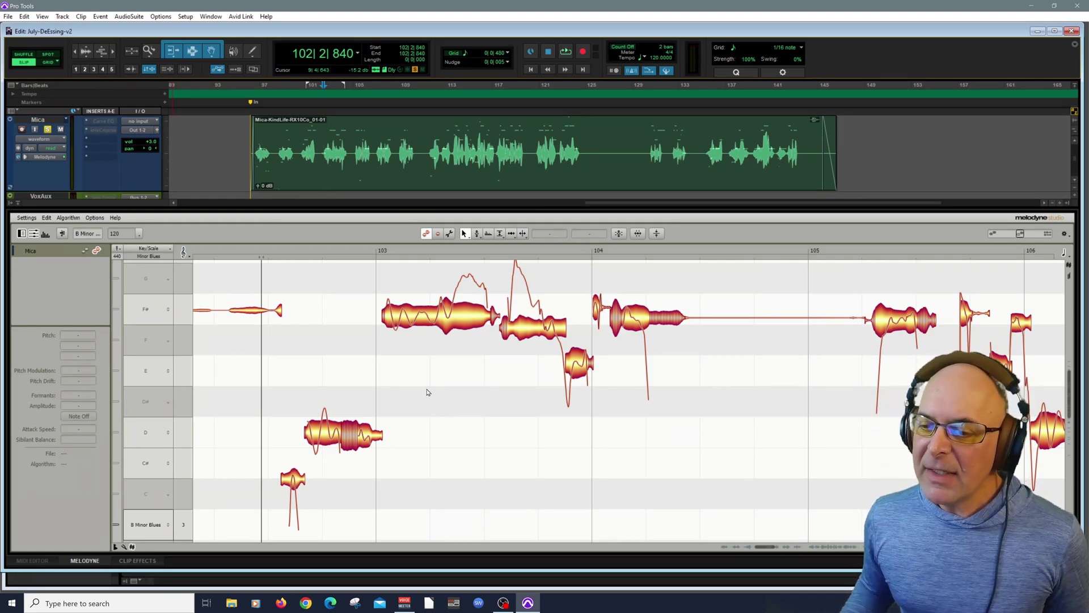
Step: Activate the Sibilant Balance Tool in the Melodyne note editor
{"action": "left_click", "coordinate": [502, 234]}
{"action": "left_click", "coordinate": [502, 235]}
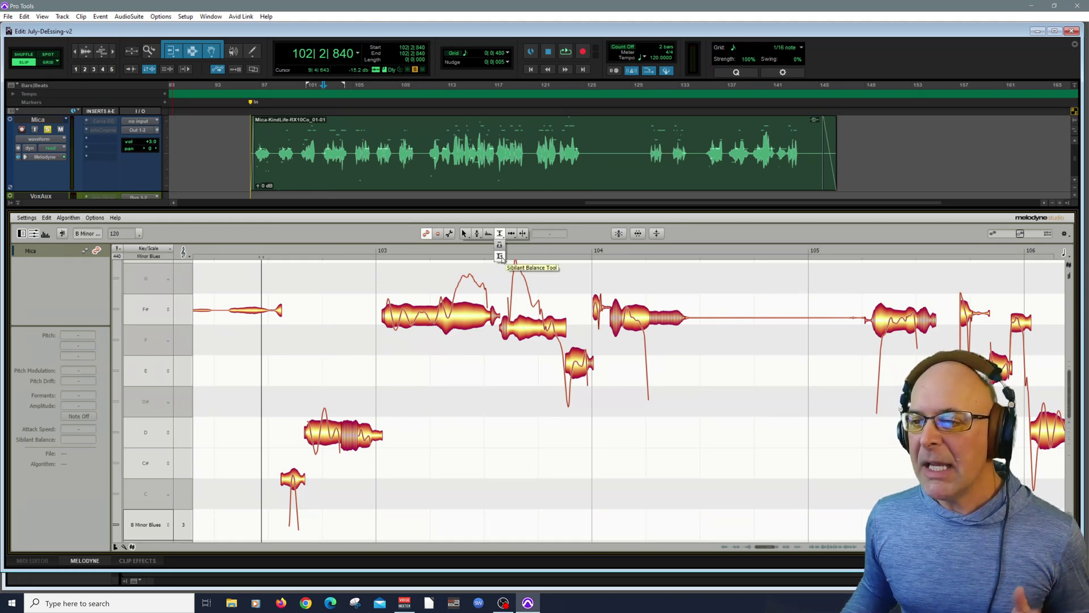
{"action": "left_click", "coordinate": [521, 248]}
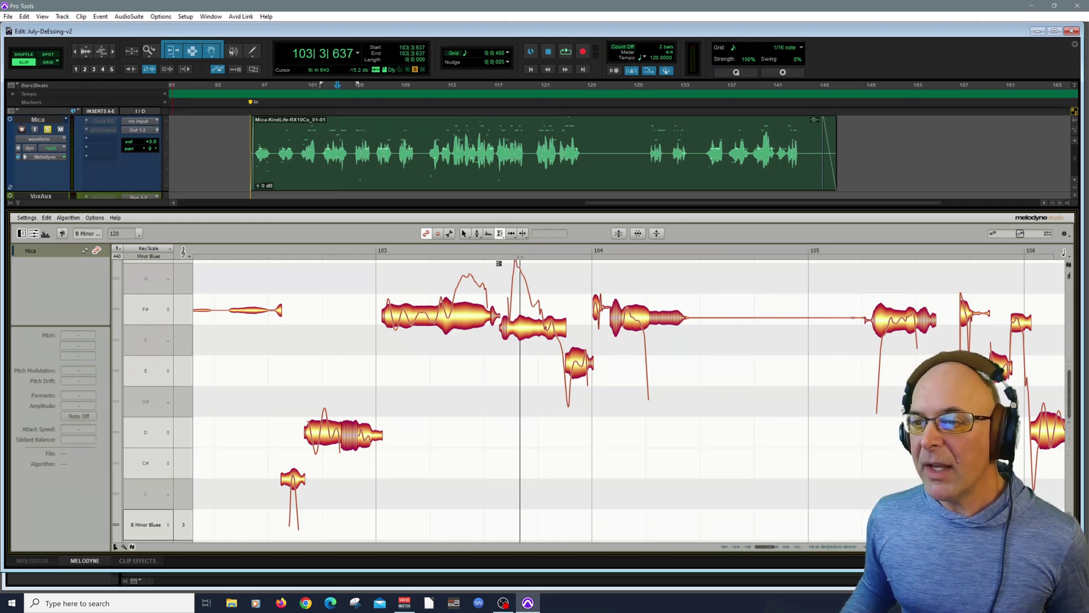
{"action": "right_click", "coordinate": [431, 360]}
{"action": "mouse_move", "coordinate": [425, 337]}
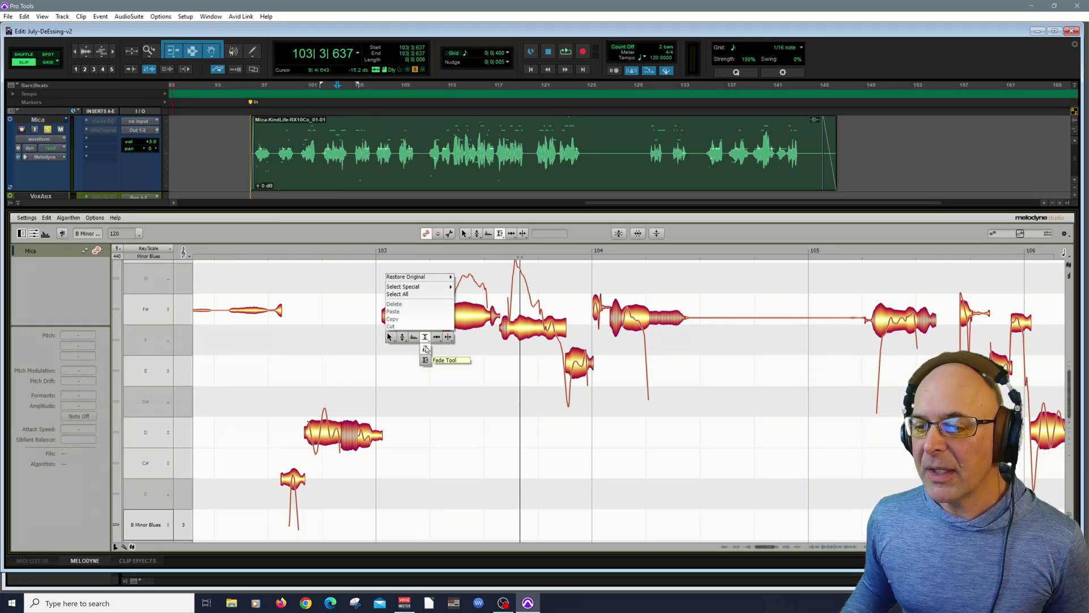
{"action": "left_click", "coordinate": [426, 360]}
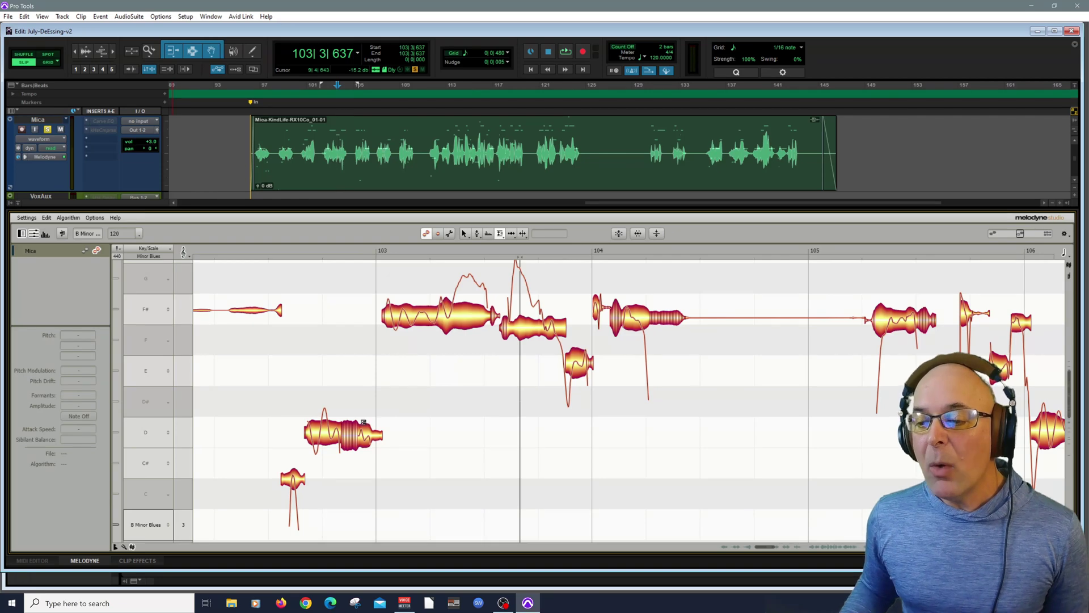
Step: Zoom in closely on the D note just before bar 103 and return to the main selection tool
{"action": "right_click", "coordinate": [382, 448]}
{"action": "mouse_move", "coordinate": [355, 424]}
{"action": "left_click", "coordinate": [355, 448]}
{"action": "left_click", "coordinate": [356, 442]}
{"action": "left_click", "coordinate": [355, 443]}
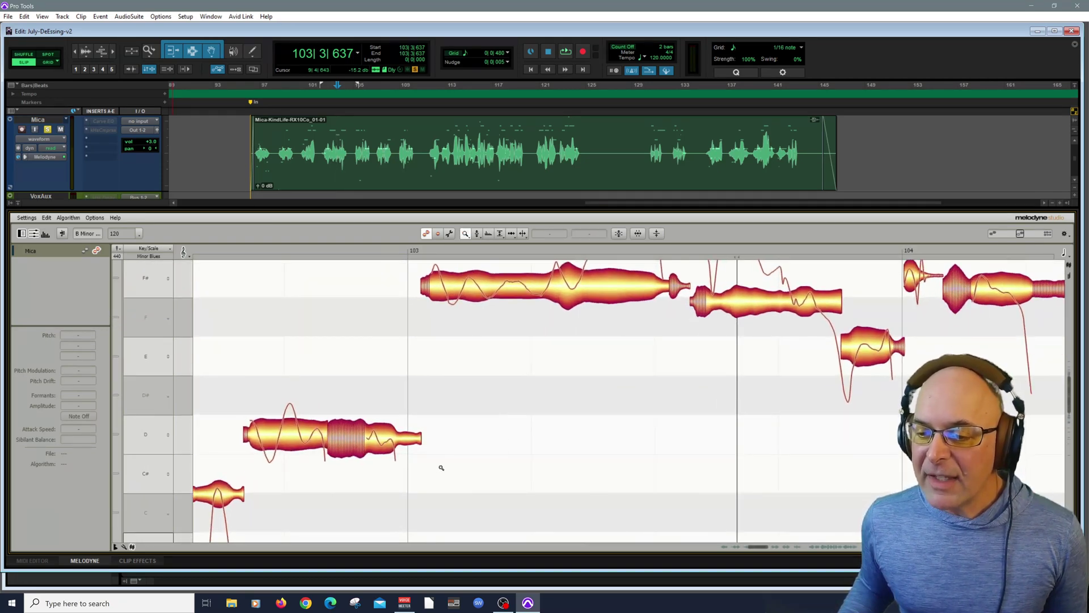
{"action": "right_click", "coordinate": [466, 451]}
{"action": "left_click", "coordinate": [447, 451]}
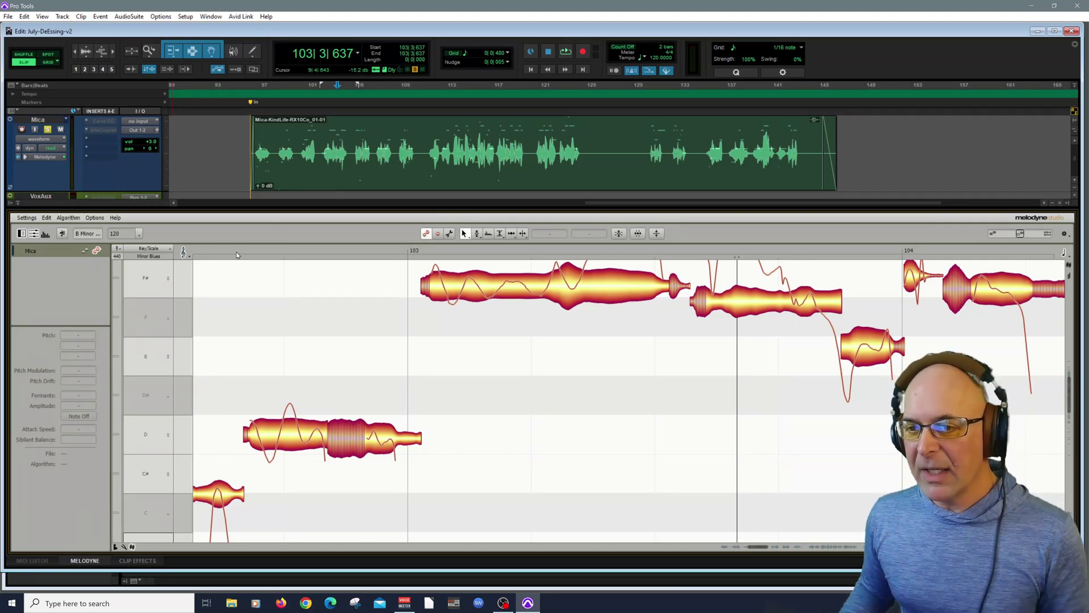
Step: Play the phrase twice from just before the D note ahead of bar 103 to hear its sibilant
{"action": "left_click", "coordinate": [219, 252]}
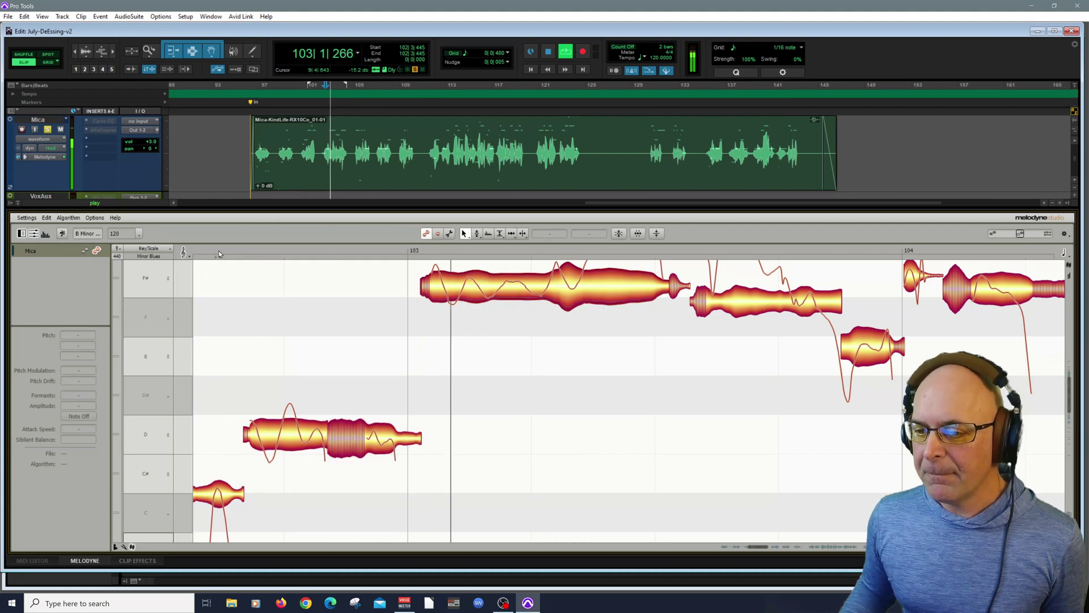
{"action": "key", "text": "space"}
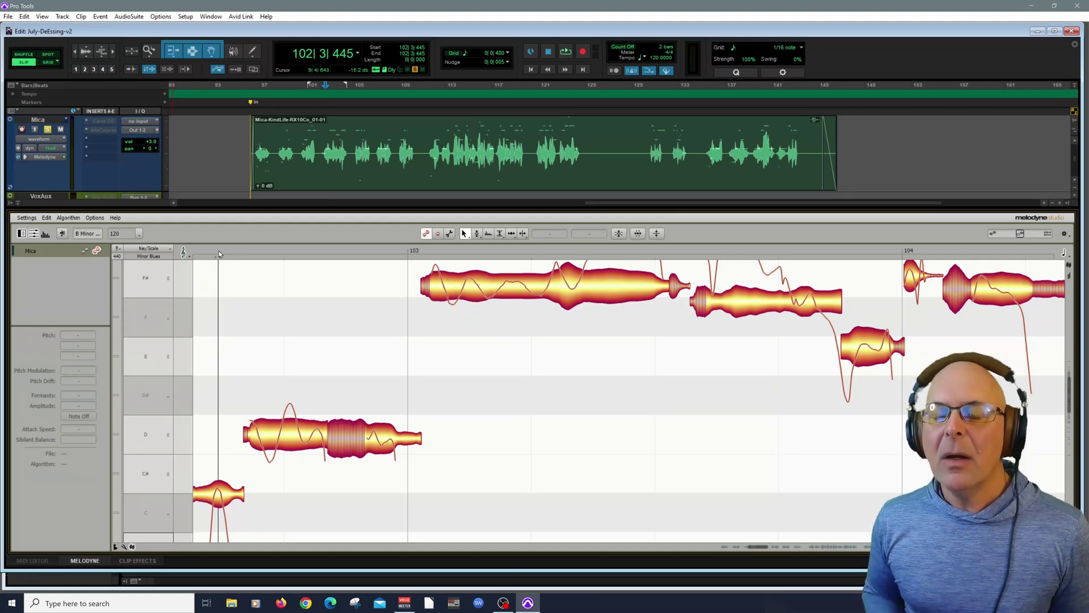
{"action": "key", "text": "space"}
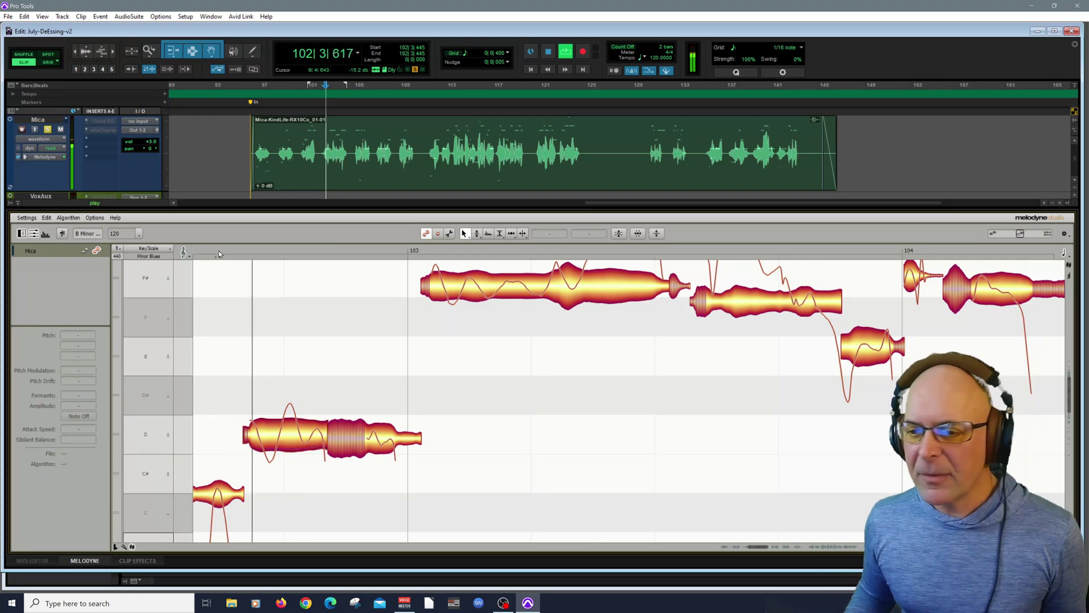
{"action": "key", "text": "space"}
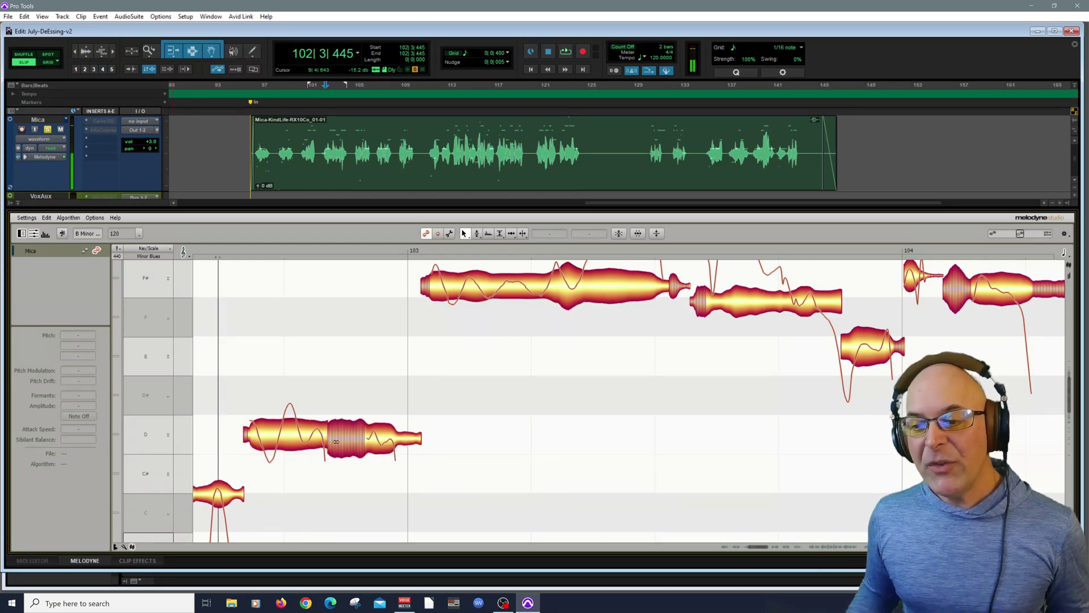
Step: Zoom out around the phrase, set a loop range from bar 102 beat 3 to bar 104 beat 4, and play it
{"action": "right_click", "coordinate": [507, 362]}
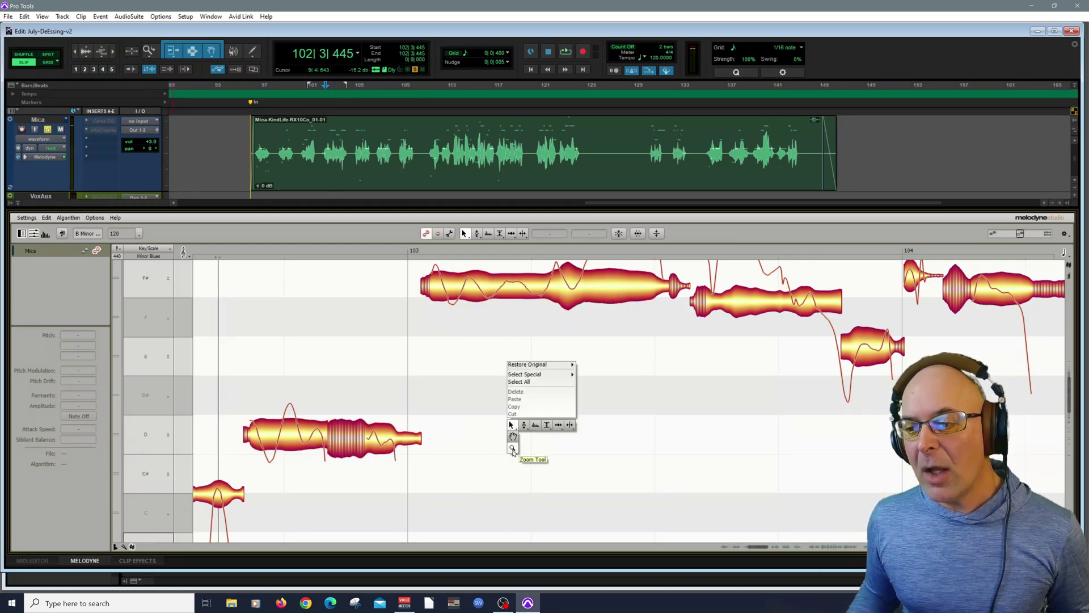
{"action": "left_click", "coordinate": [514, 445]}
{"action": "left_click_drag", "start_coordinate": [473, 433], "coordinate": [396, 404]}
{"action": "right_click", "coordinate": [461, 423]}
{"action": "left_click", "coordinate": [460, 414]}
{"action": "right_click", "coordinate": [394, 402]}
{"action": "left_click", "coordinate": [393, 391]}
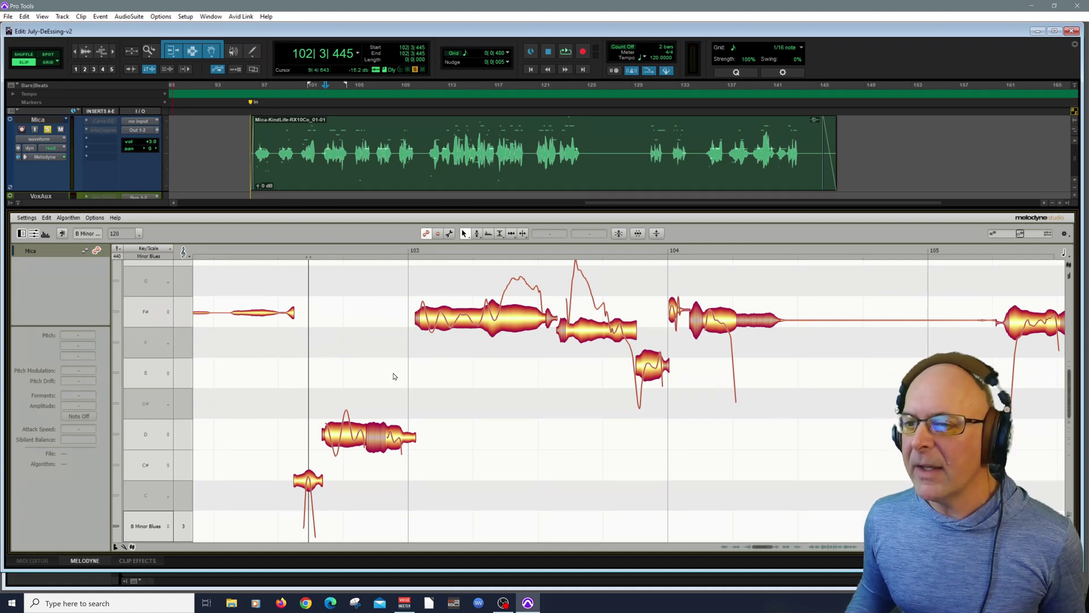
{"action": "left_click_drag", "start_coordinate": [311, 259], "coordinate": [864, 257]}
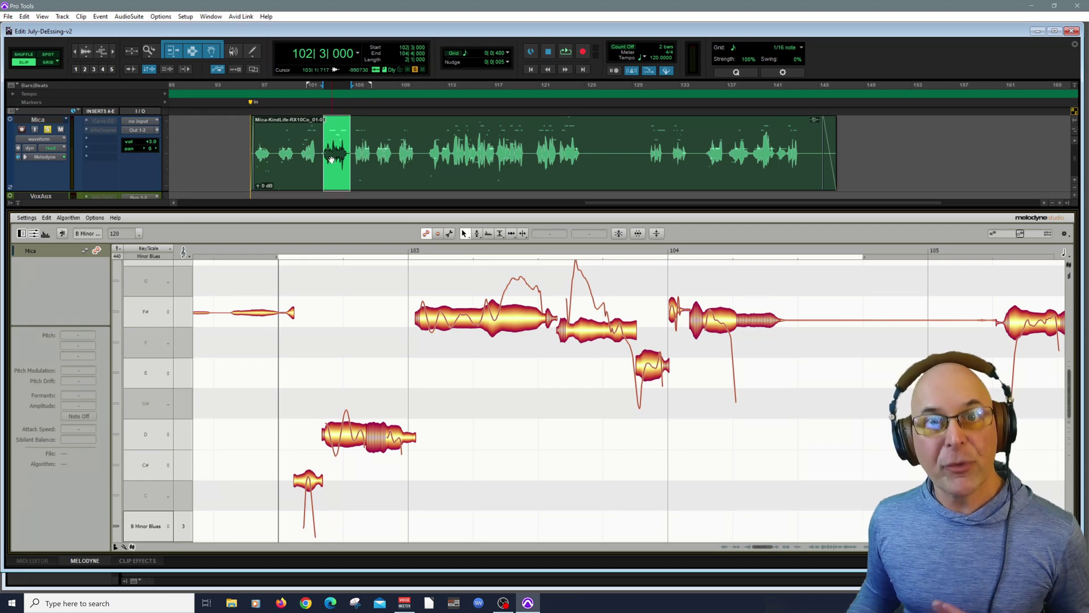
{"action": "key", "text": "space"}
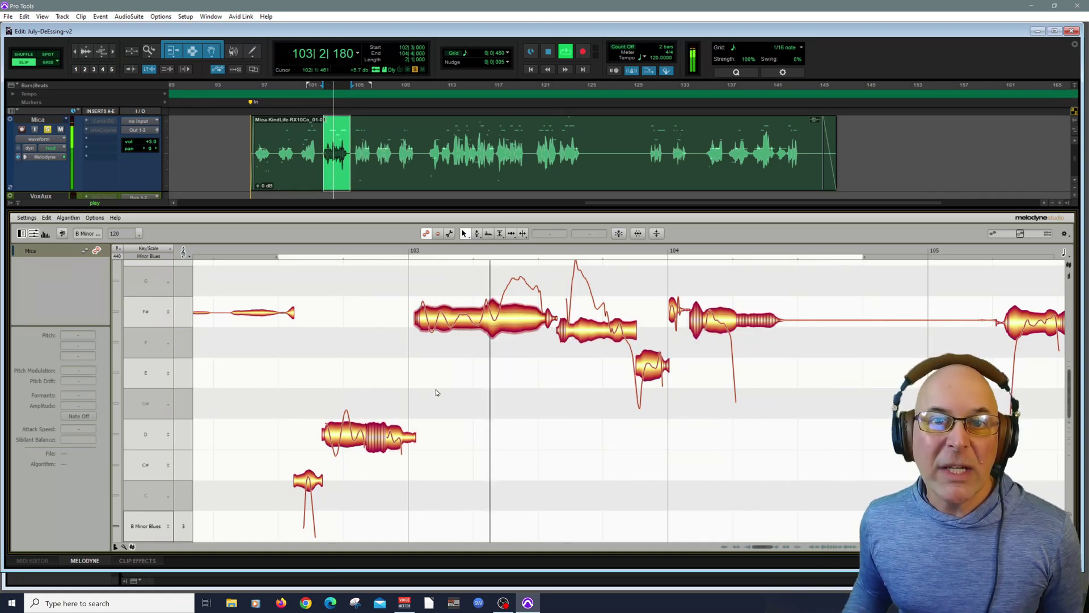
{"action": "key", "text": "space"}
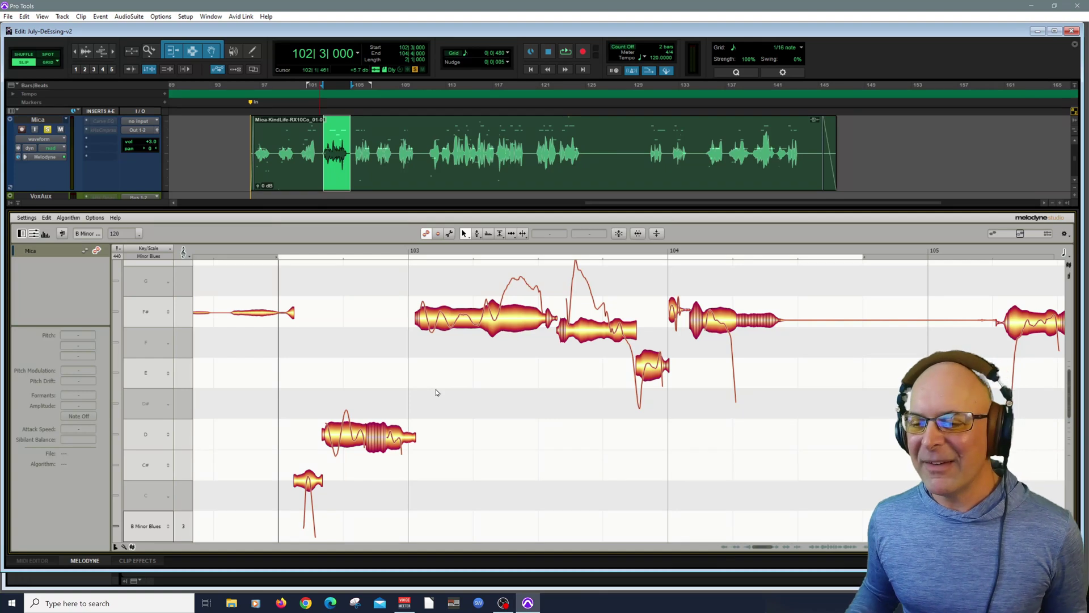
Step: Activate the Sibilant Balance Tool and lower the sibilant balance of the D note just before bar 103 to about -35% while the loop plays
{"action": "right_click", "coordinate": [448, 384]}
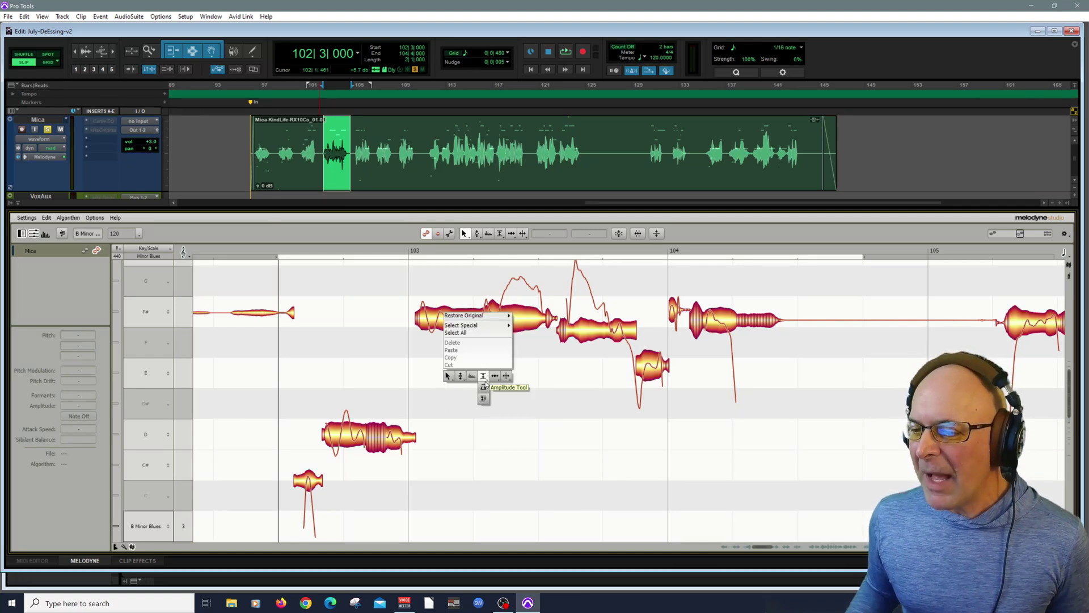
{"action": "left_click", "coordinate": [483, 398]}
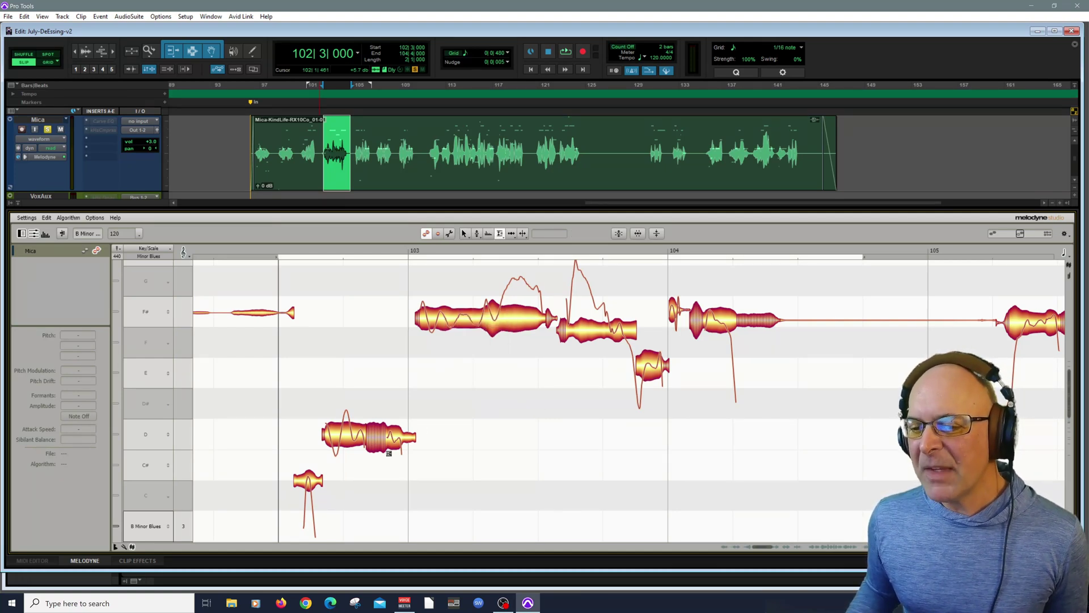
{"action": "key", "text": "space"}
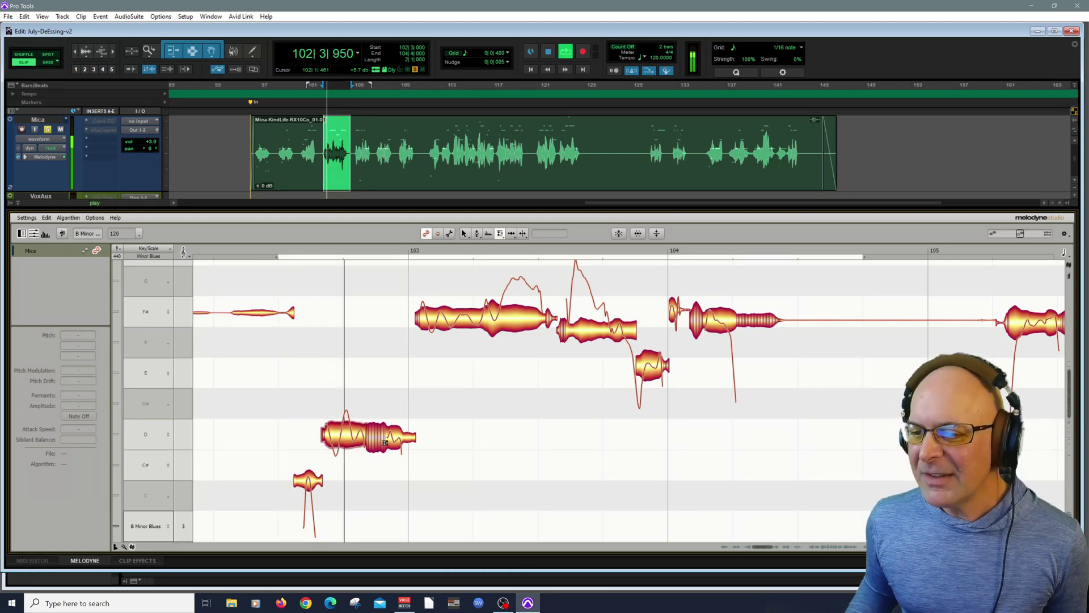
{"action": "left_click", "coordinate": [381, 441]}
{"action": "left_click_drag", "start_coordinate": [380, 442], "coordinate": [496, 458]}
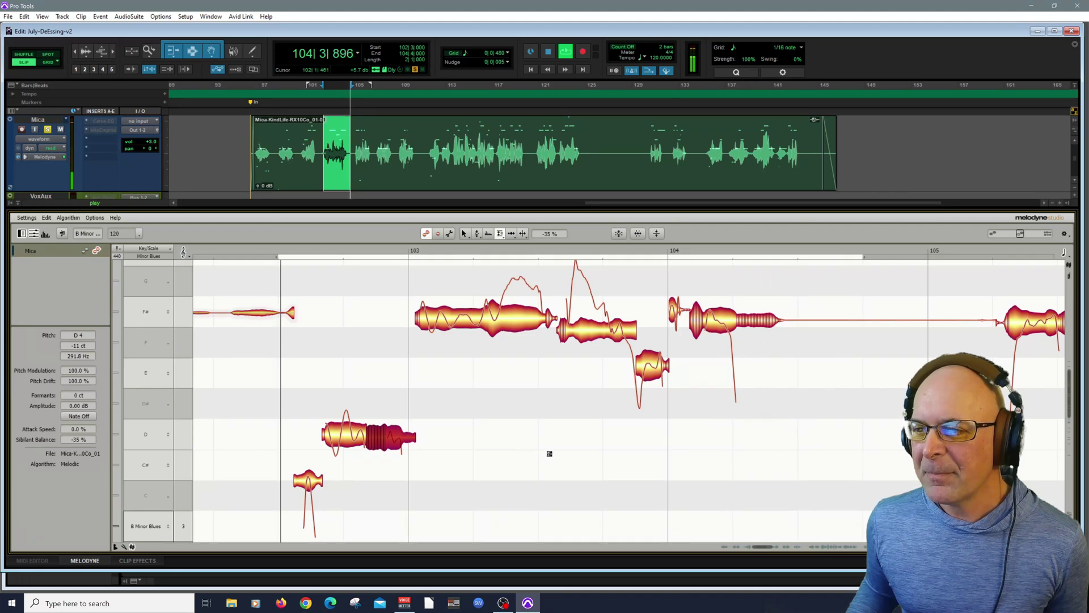
{"action": "key", "text": "space"}
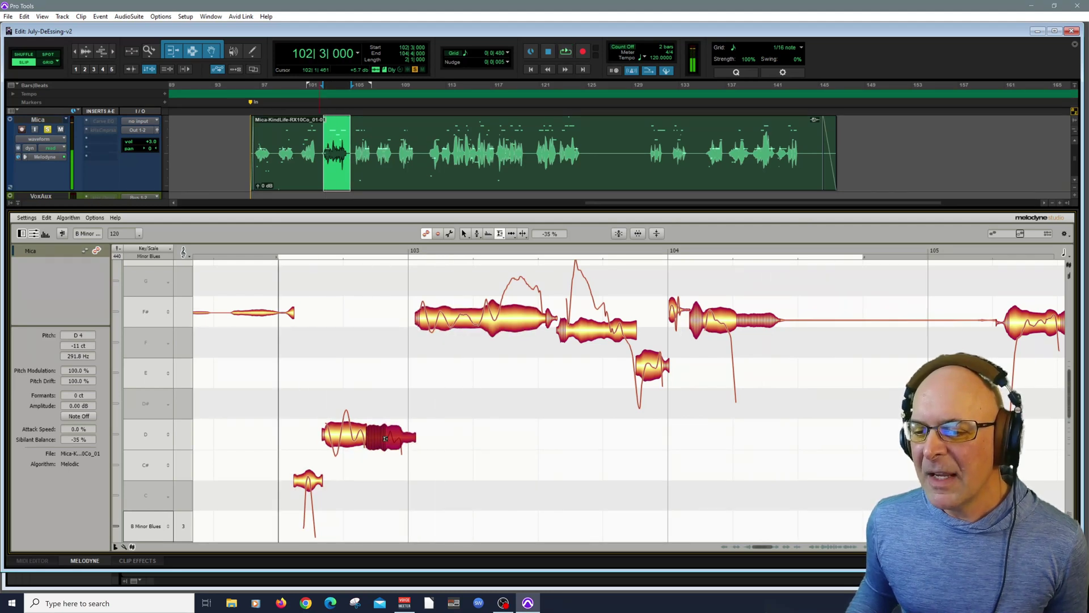
Step: Enter exactly -35% as the sibilant balance of the D note before bar 103 and play the loop to check it
{"action": "left_click_drag", "start_coordinate": [383, 443], "coordinate": [382, 435]}
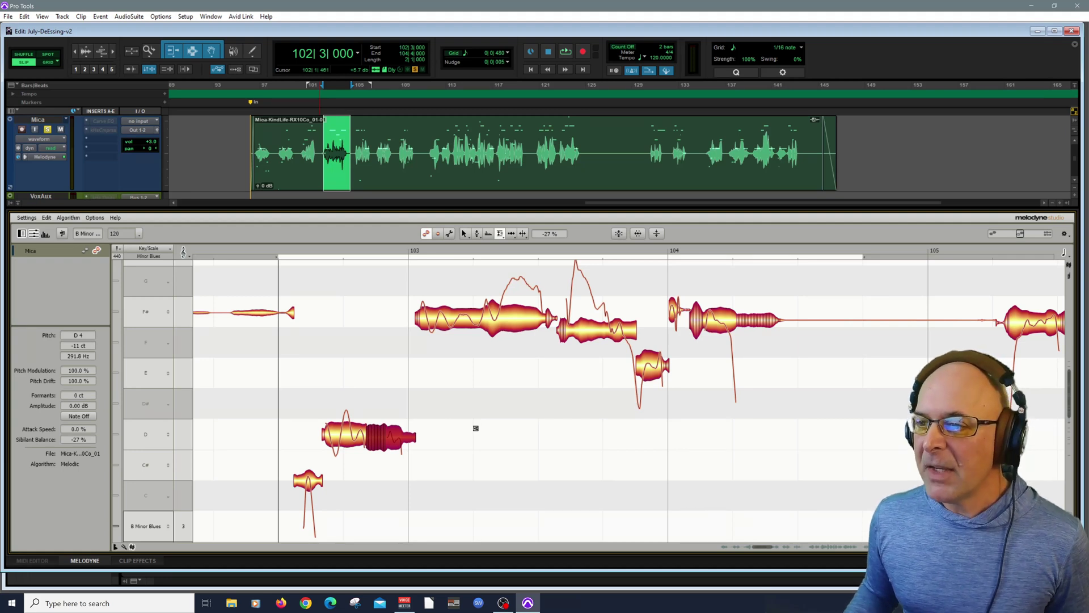
{"action": "double_click", "coordinate": [543, 234]}
{"action": "type", "text": "-35"}
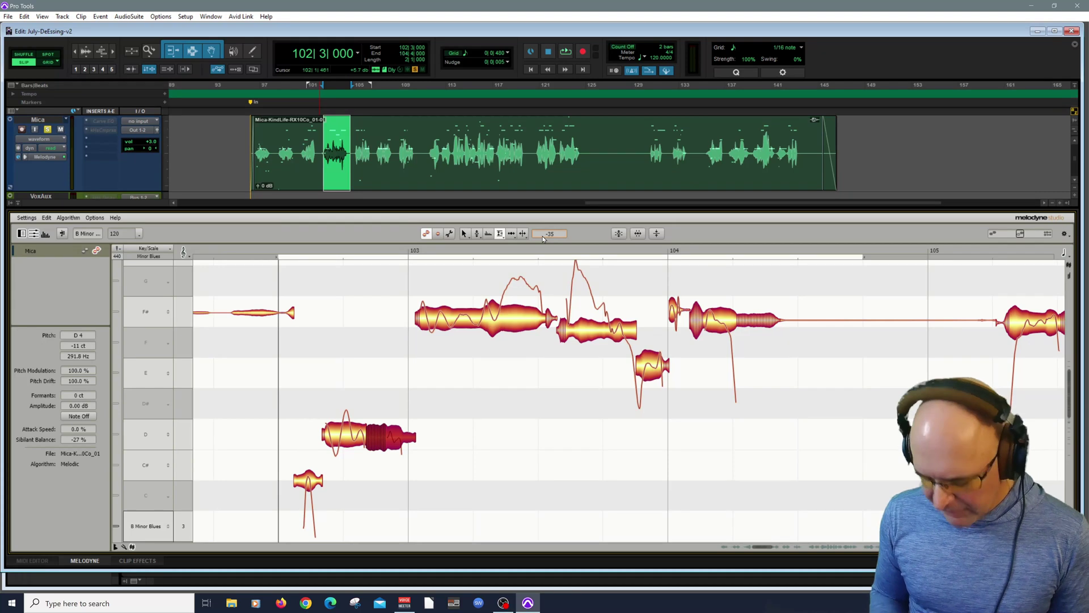
{"action": "key", "text": "Return"}
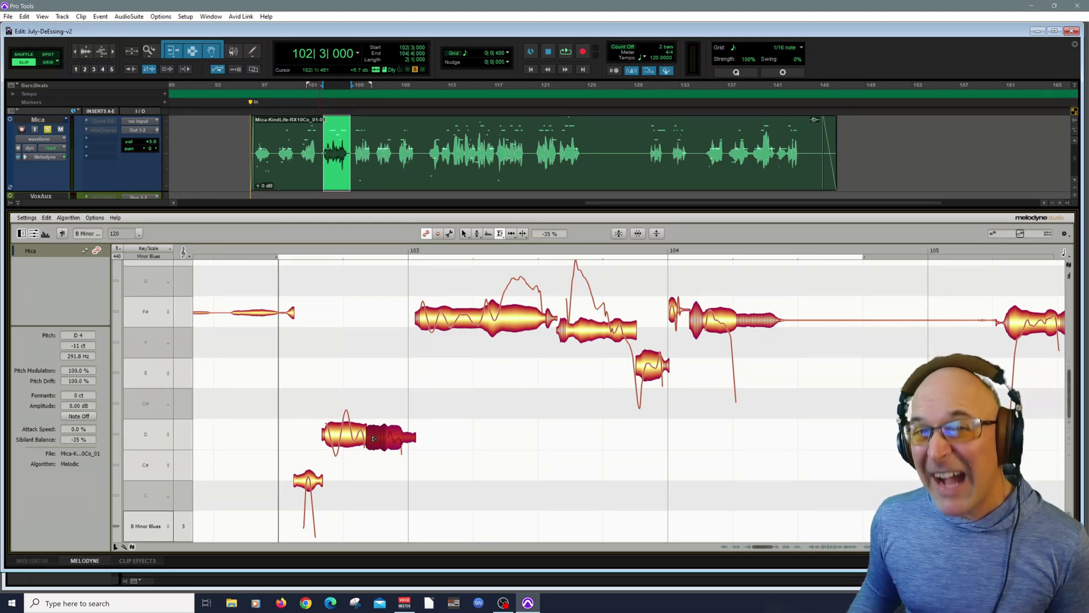
{"action": "left_click", "coordinate": [504, 396]}
{"action": "key", "text": "space"}
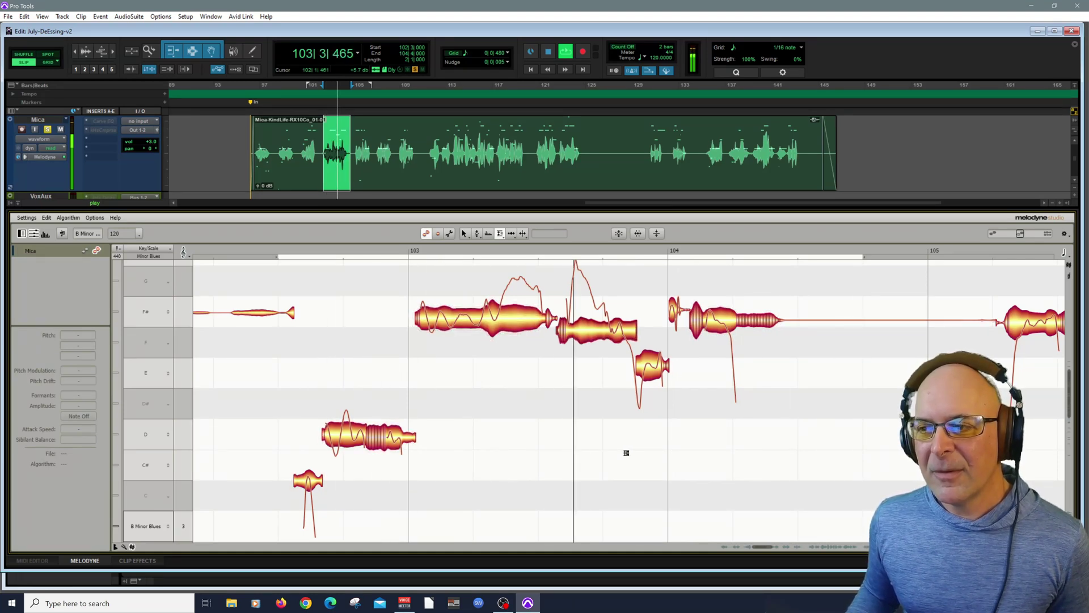
{"action": "key", "text": "space"}
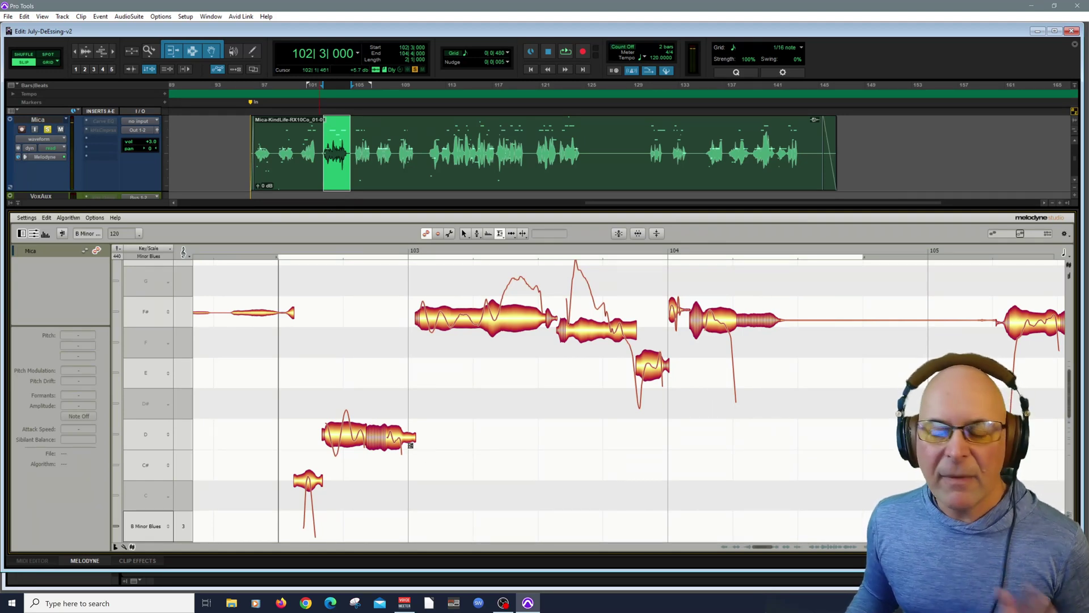
Step: Move the loop's start to bar 103, zoom in on the notes between bars 103 and 105, and return to the main tool
{"action": "right_click", "coordinate": [672, 334]}
{"action": "left_click", "coordinate": [646, 317]}
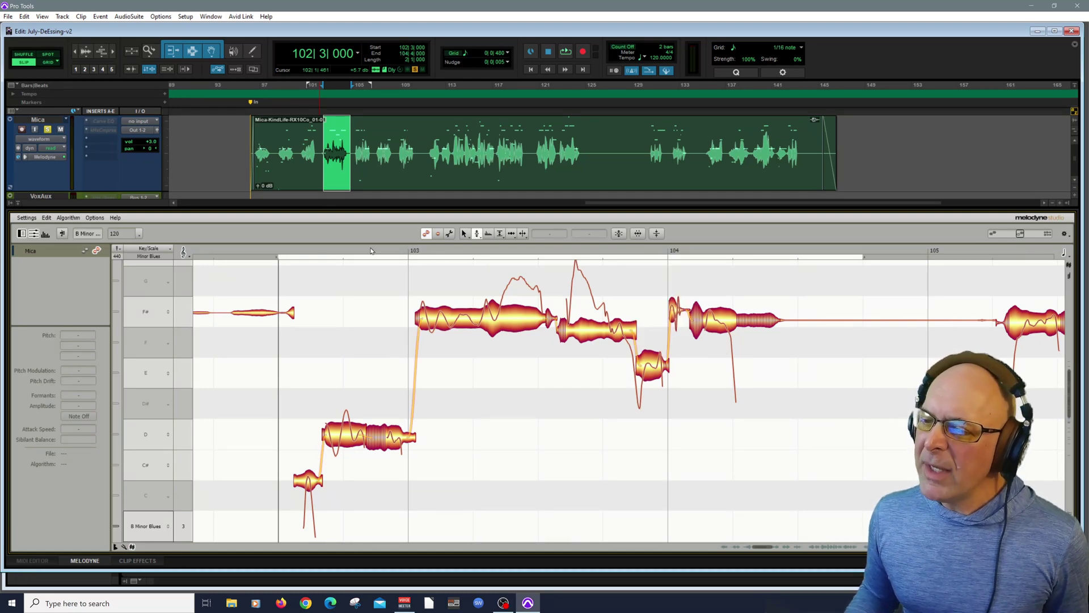
{"action": "left_click", "coordinate": [395, 267]}
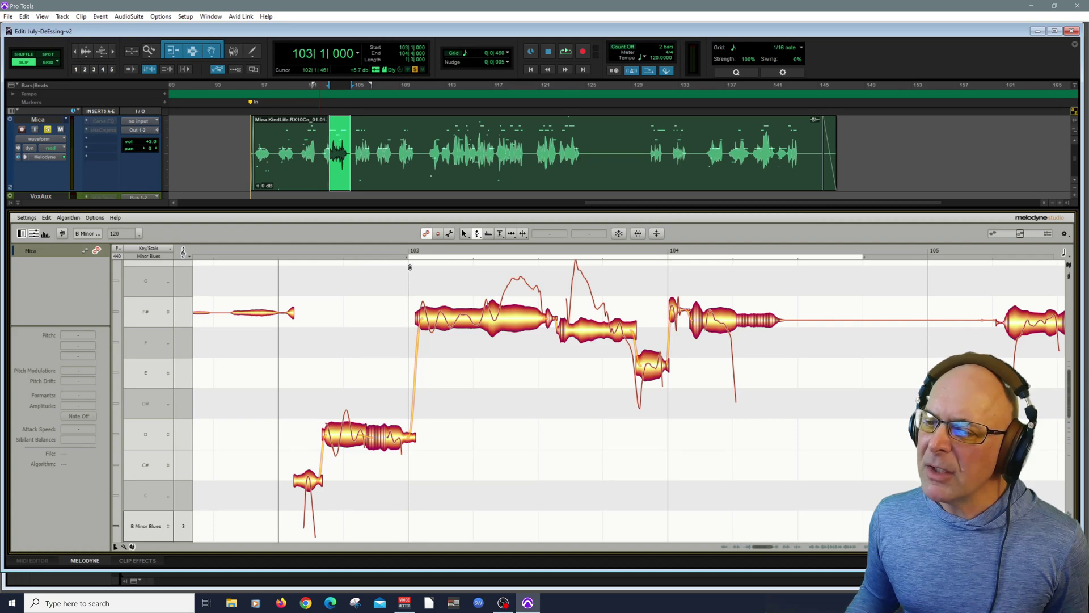
{"action": "right_click", "coordinate": [542, 296]}
{"action": "left_click", "coordinate": [547, 370]}
{"action": "left_click_drag", "start_coordinate": [547, 370], "coordinate": [474, 442]}
{"action": "right_click", "coordinate": [428, 394]}
{"action": "left_click", "coordinate": [428, 404]}
{"action": "right_click", "coordinate": [640, 287]}
{"action": "left_click", "coordinate": [638, 292]}
{"action": "right_click", "coordinate": [624, 304]}
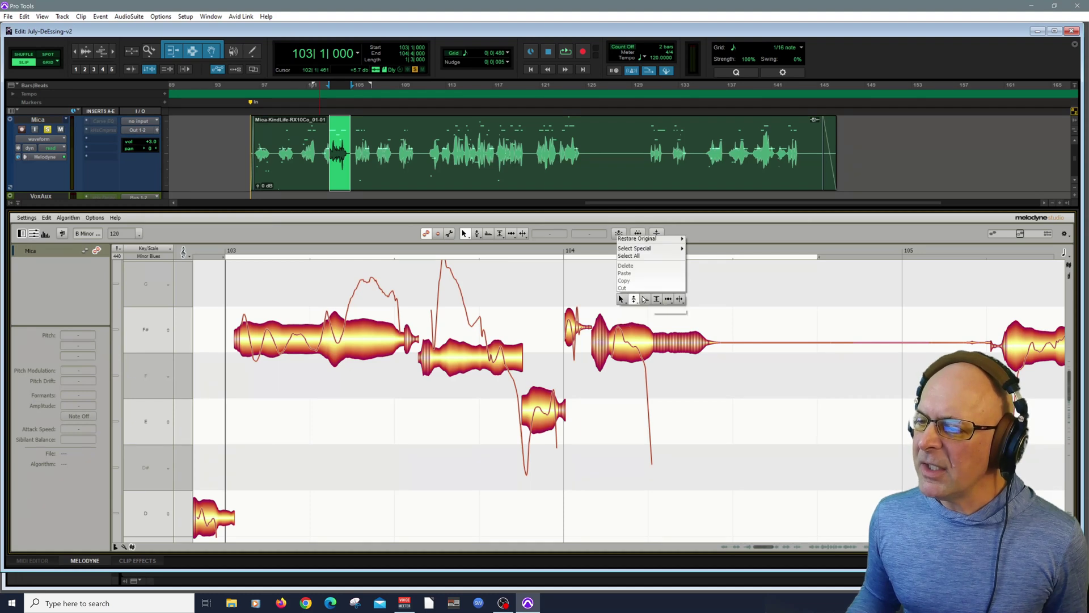
{"action": "left_click", "coordinate": [628, 309]}
Step: Select the F# note just after bar 104 and play the loop from bar 103 to hear its sibilants
{"action": "left_click", "coordinate": [606, 343]}
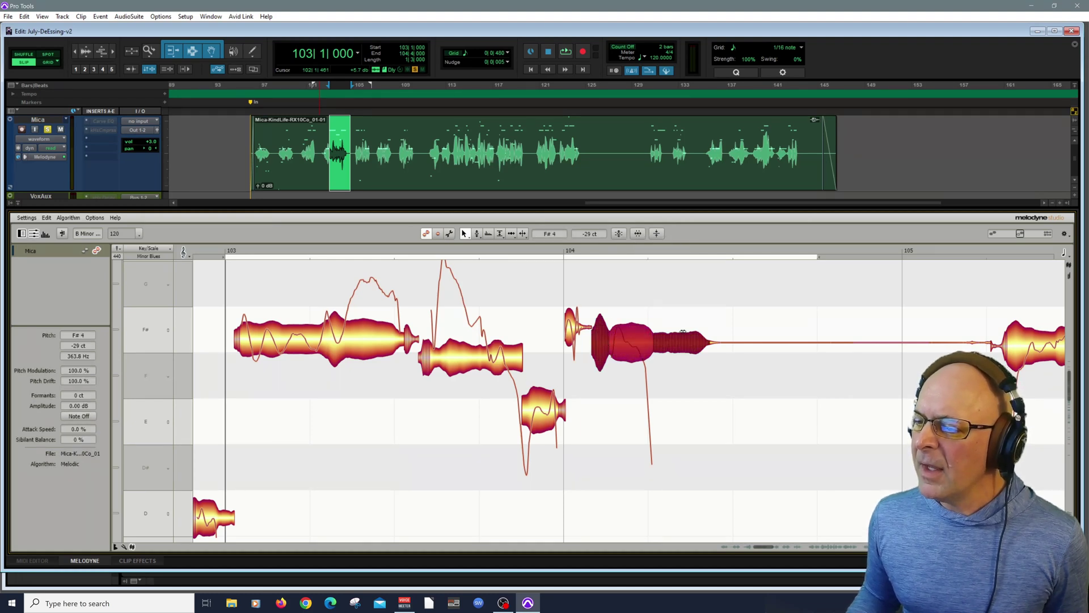
{"action": "key", "text": "space"}
{"action": "left_click", "coordinate": [779, 453]}
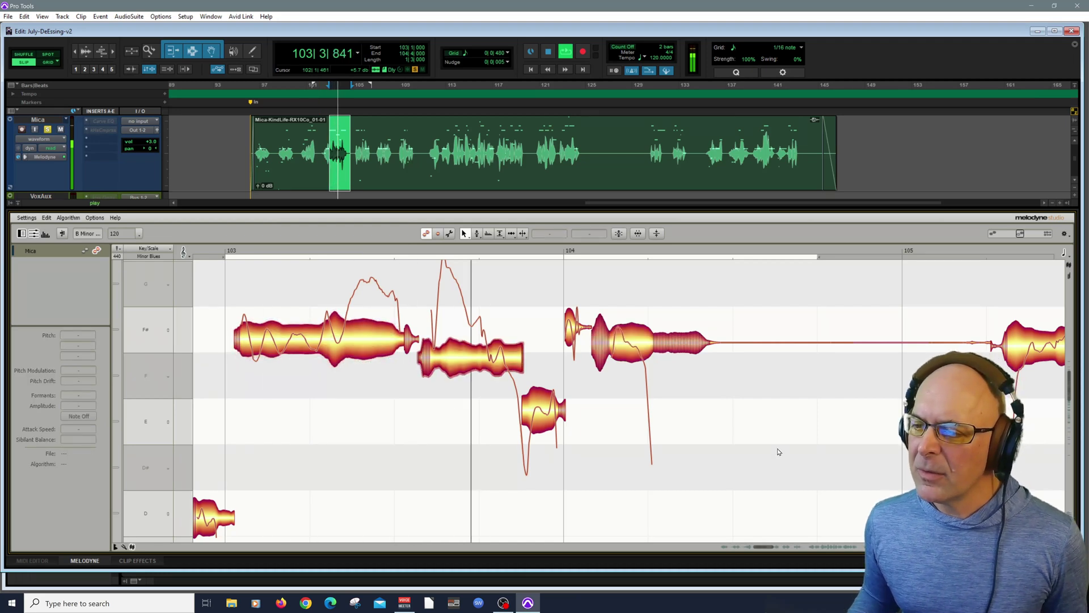
{"action": "key", "text": "space"}
Step: Activate the Sibilant Balance Tool for the notes after bar 104
{"action": "right_click", "coordinate": [633, 291]}
{"action": "mouse_move", "coordinate": [668, 293]}
{"action": "left_click", "coordinate": [669, 312]}
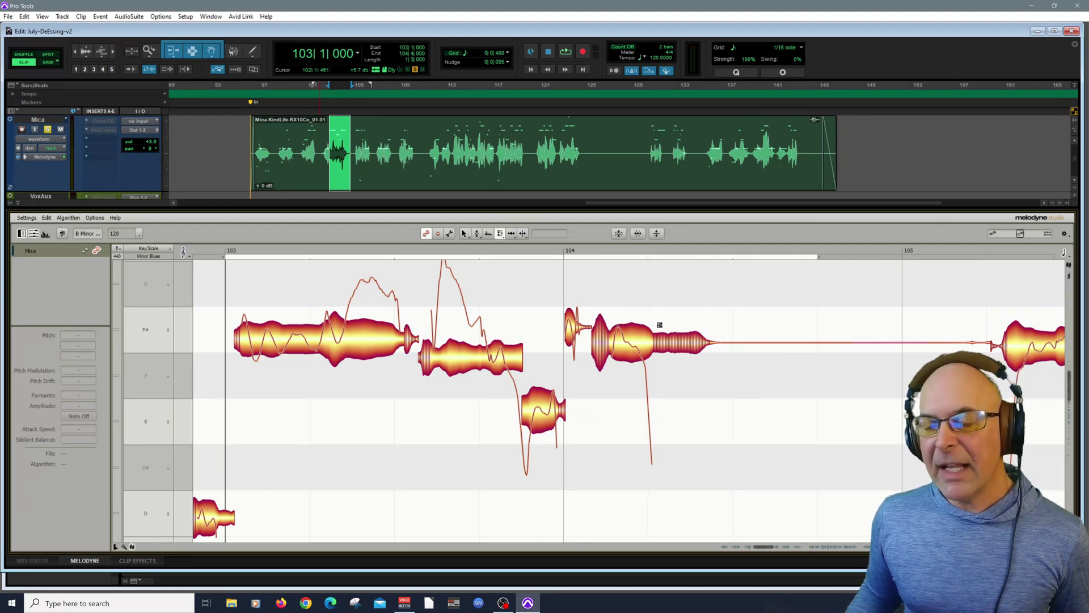
Step: Try the sibilant balance extremes of -100% and 100% on the F# note after bar 104 and play the loop
{"action": "left_click", "coordinate": [641, 342]}
{"action": "left_click_drag", "start_coordinate": [642, 342], "coordinate": [640, 395]}
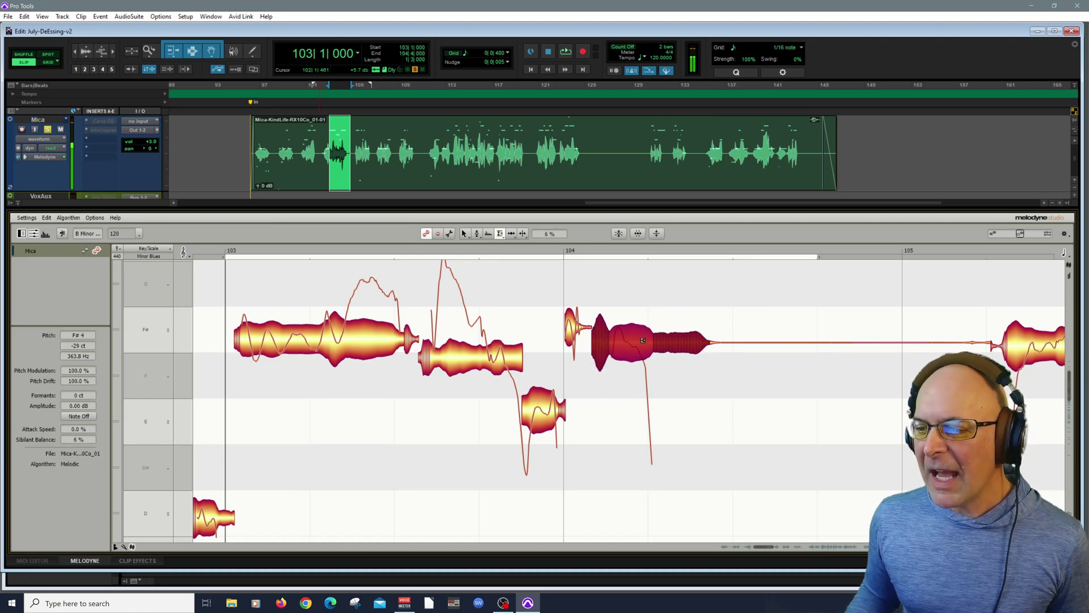
{"action": "mouse_move", "coordinate": [643, 392]}
{"action": "left_mouse_down"}
{"action": "mouse_move", "coordinate": [637, 371]}
{"action": "mouse_move", "coordinate": [636, 396]}
{"action": "left_mouse_up"}
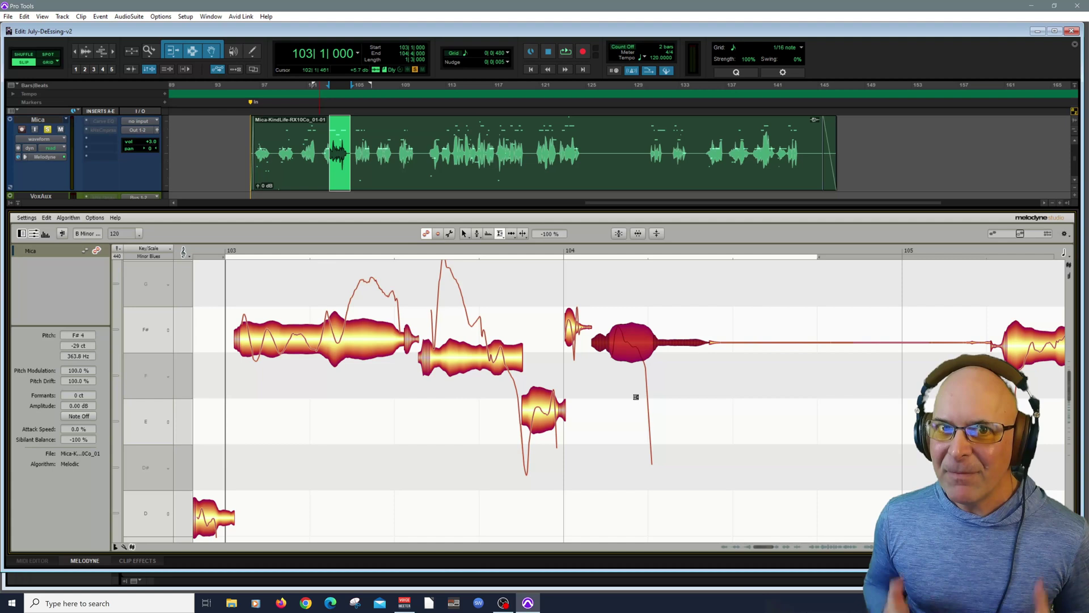
{"action": "left_click_drag", "start_coordinate": [644, 344], "coordinate": [648, 239]}
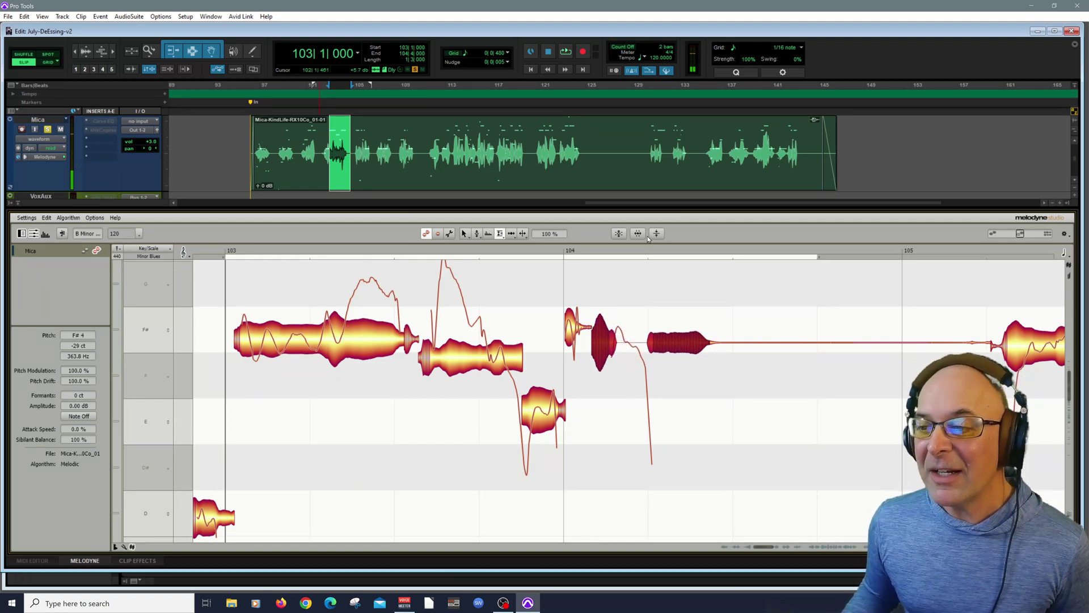
{"action": "key", "text": "space"}
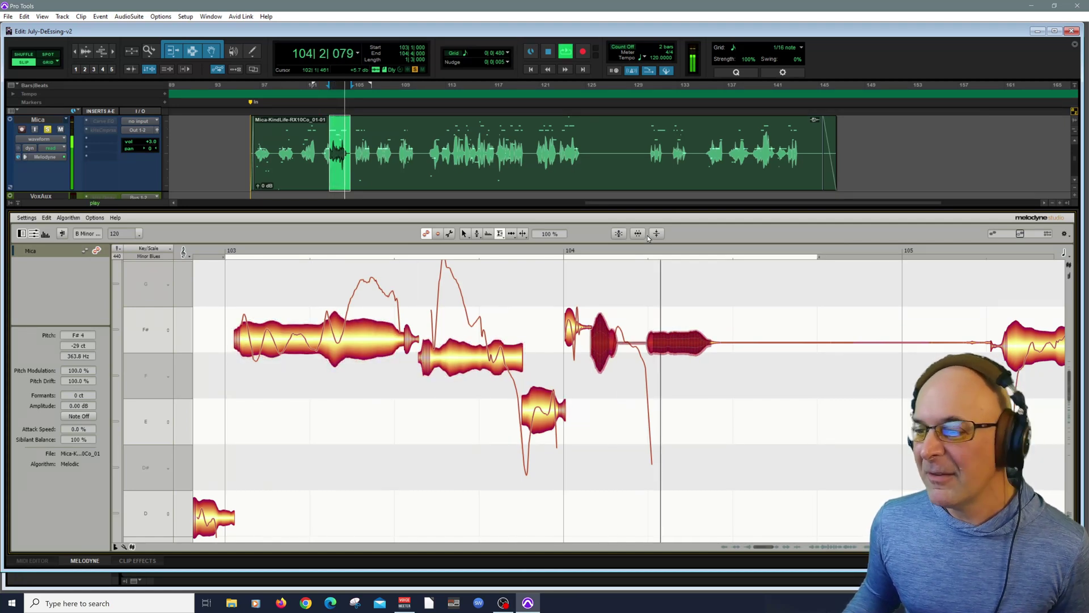
Step: Undo the last two sibilant balance changes on the F# note after bar 104
{"action": "left_click", "coordinate": [47, 217]}
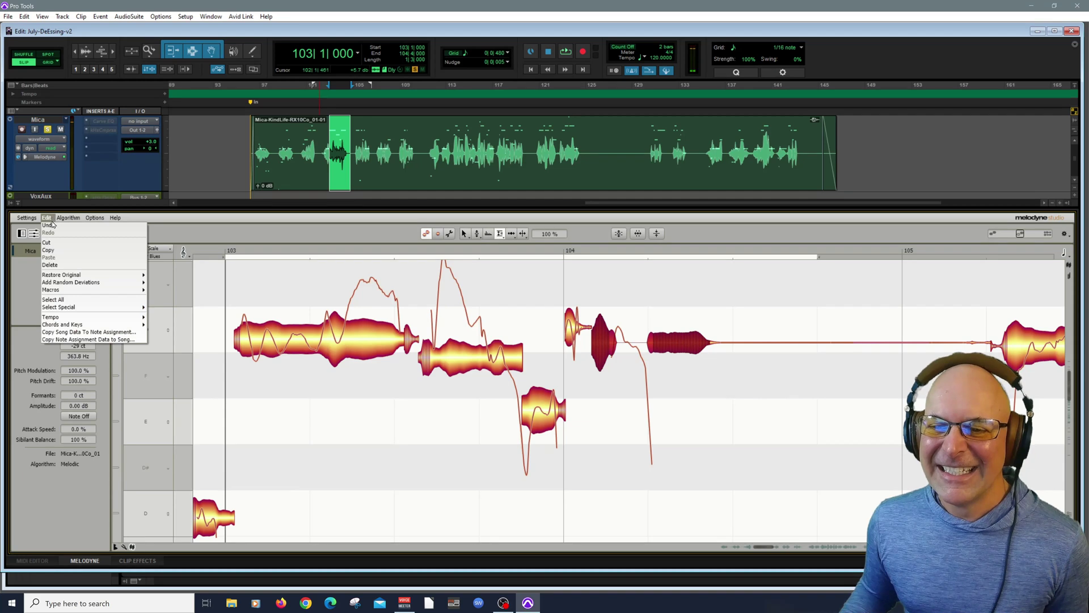
{"action": "left_click", "coordinate": [68, 228]}
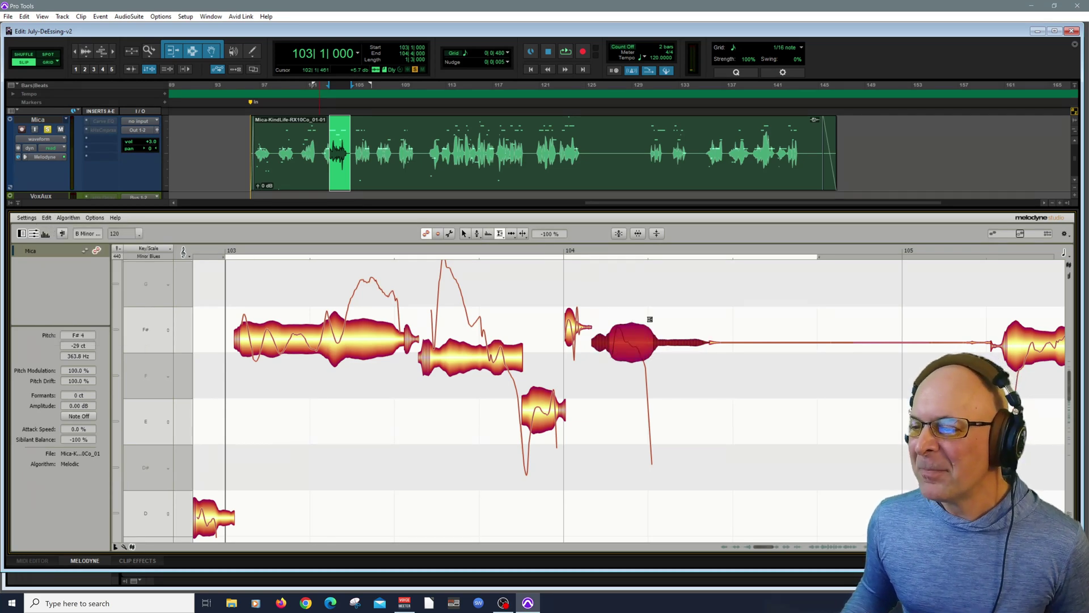
{"action": "key", "text": "ctrl+z"}
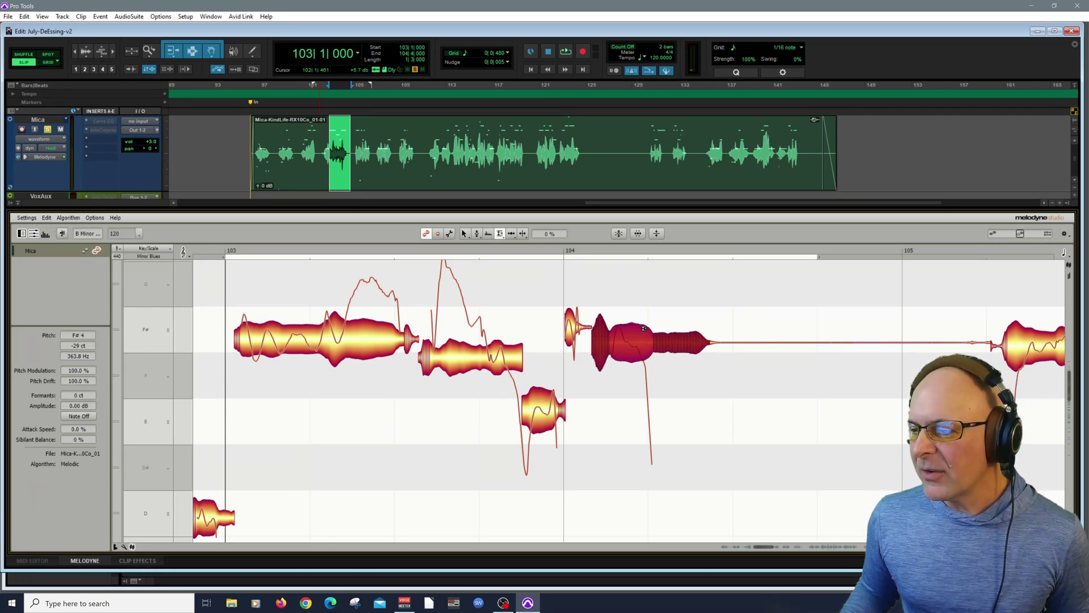
Step: Lower the sibilant balance of the F# note after bar 104 to -44% and play the loop to check it
{"action": "left_click_drag", "start_coordinate": [628, 347], "coordinate": [631, 364]}
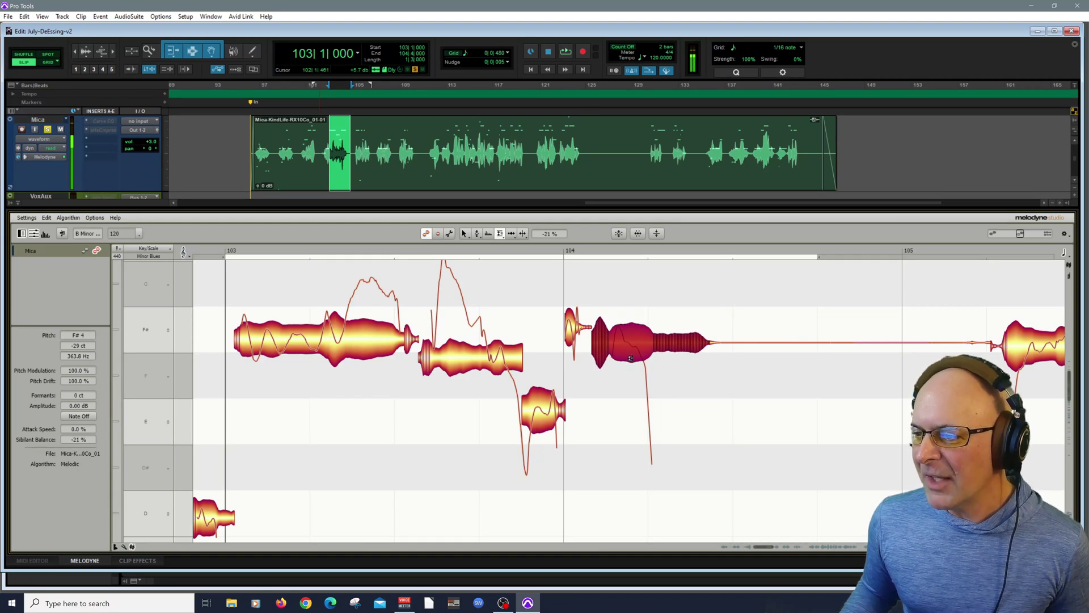
{"action": "left_click", "coordinate": [599, 432]}
{"action": "key", "text": "space"}
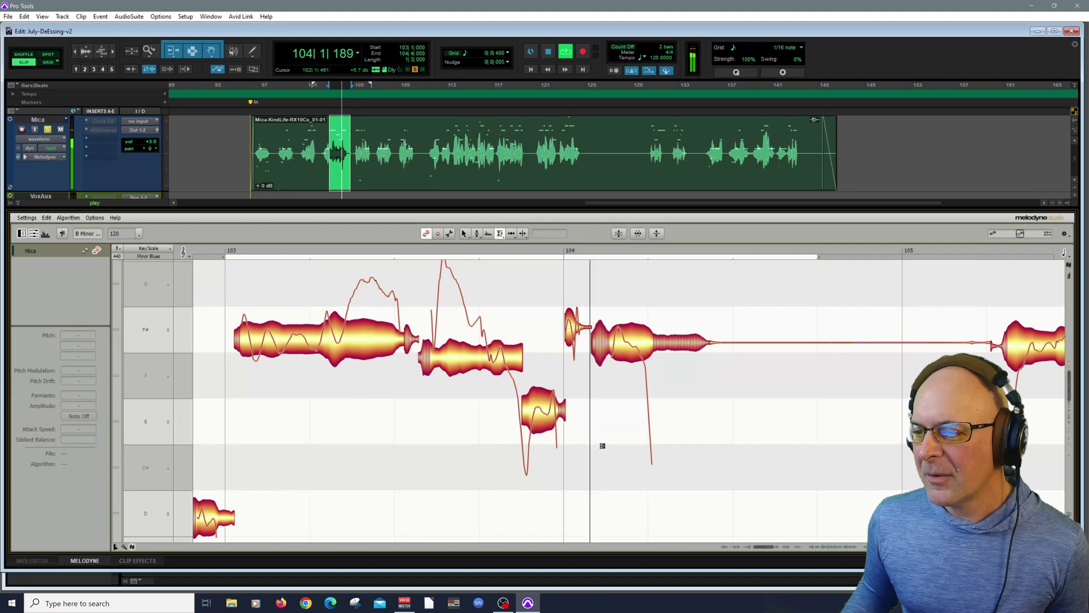
{"action": "key", "text": "space"}
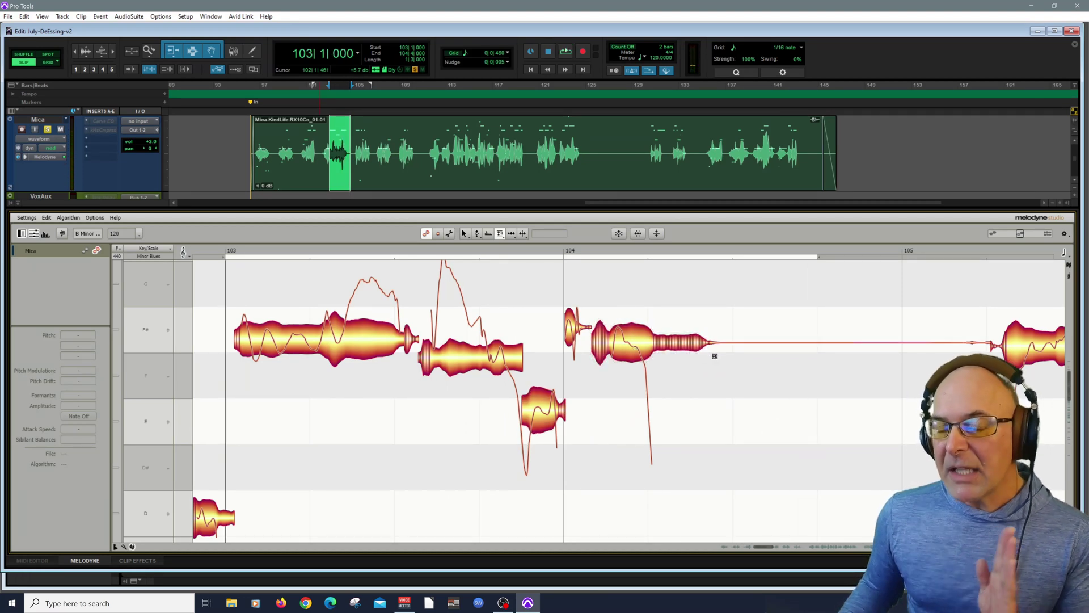
Step: Activate the Fade Tool, try a fade-in on the F# note after bar 104, and apply a fade-out over its trailing sibilant
{"action": "right_click", "coordinate": [700, 292]}
{"action": "left_click", "coordinate": [700, 283]}
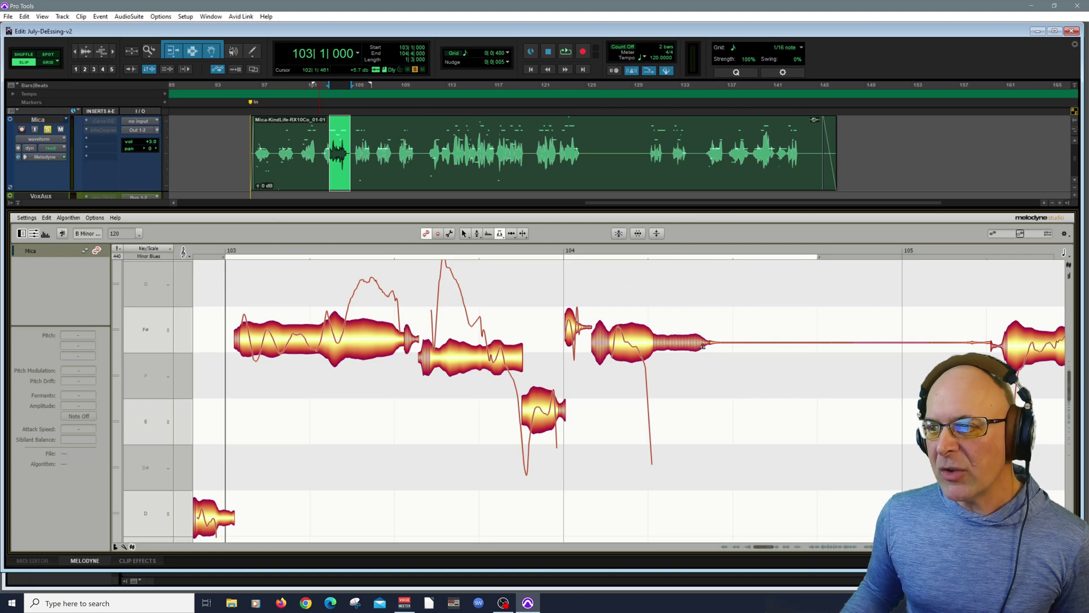
{"action": "left_click_drag", "start_coordinate": [706, 342], "coordinate": [673, 345]}
{"action": "left_click_drag", "start_coordinate": [592, 345], "coordinate": [647, 343]}
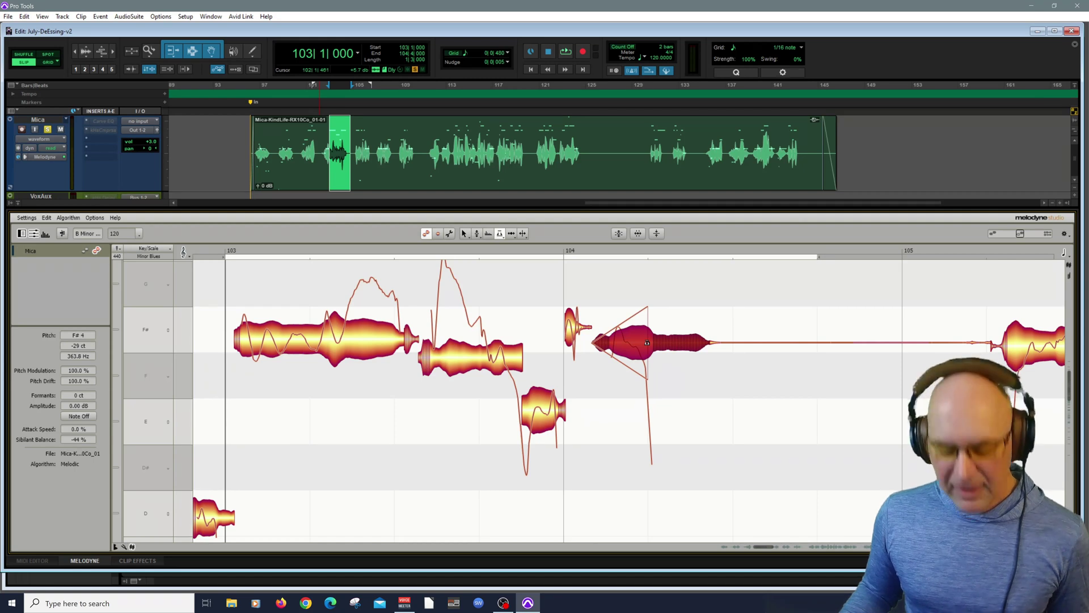
{"action": "left_click_drag", "start_coordinate": [646, 343], "coordinate": [656, 343]}
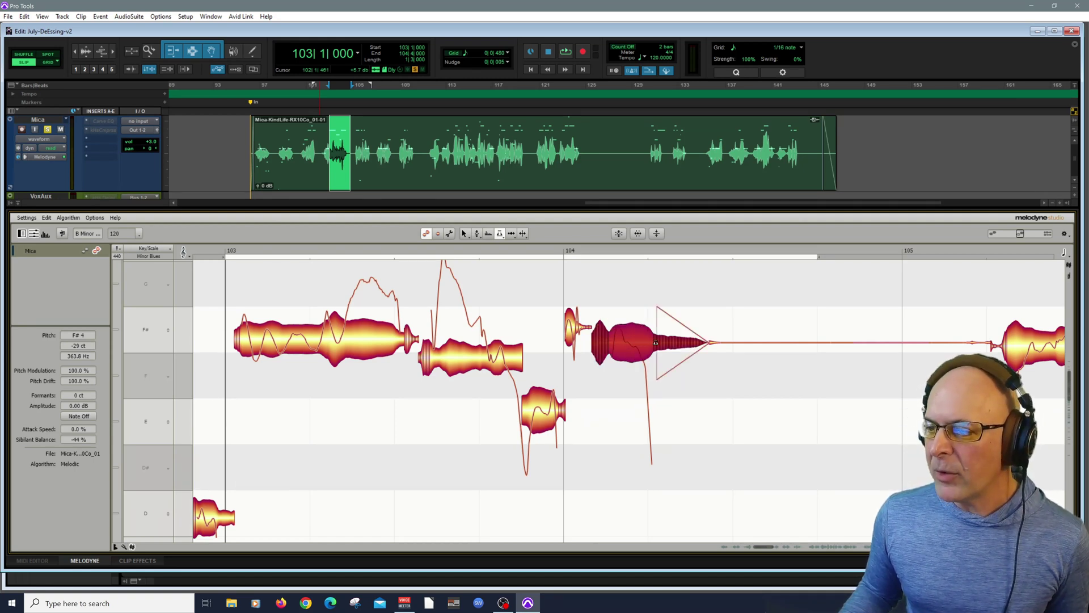
{"action": "mouse_move", "coordinate": [656, 343]}
{"action": "left_mouse_down"}
{"action": "mouse_move", "coordinate": [692, 341]}
{"action": "mouse_move", "coordinate": [659, 343]}
{"action": "left_mouse_up"}
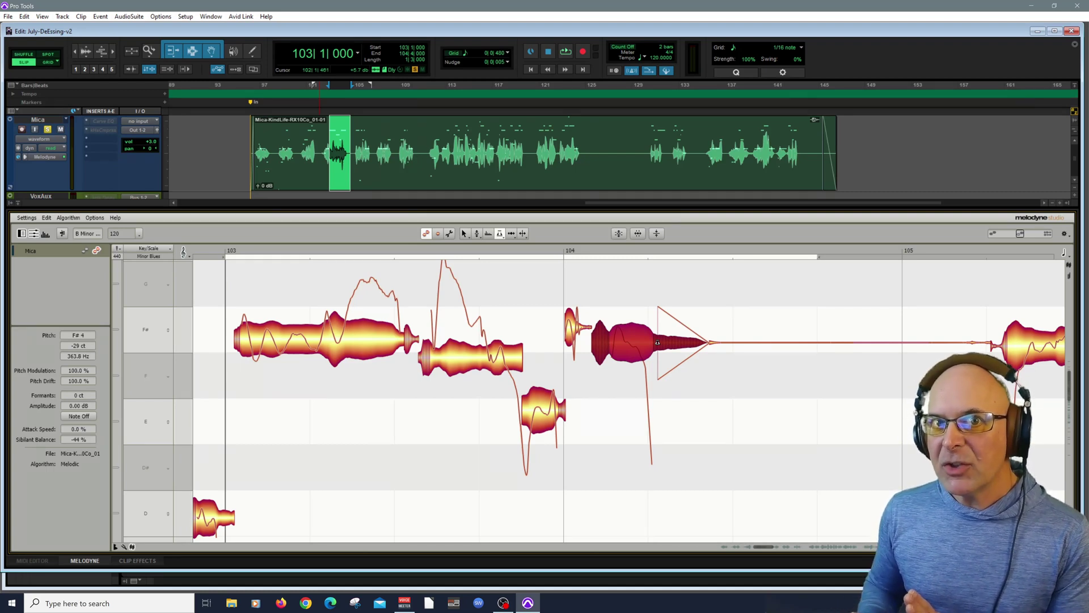
Step: Play the vocal twice from just before bar 103 to check the faded F# note after bar 104
{"action": "left_click", "coordinate": [216, 249]}
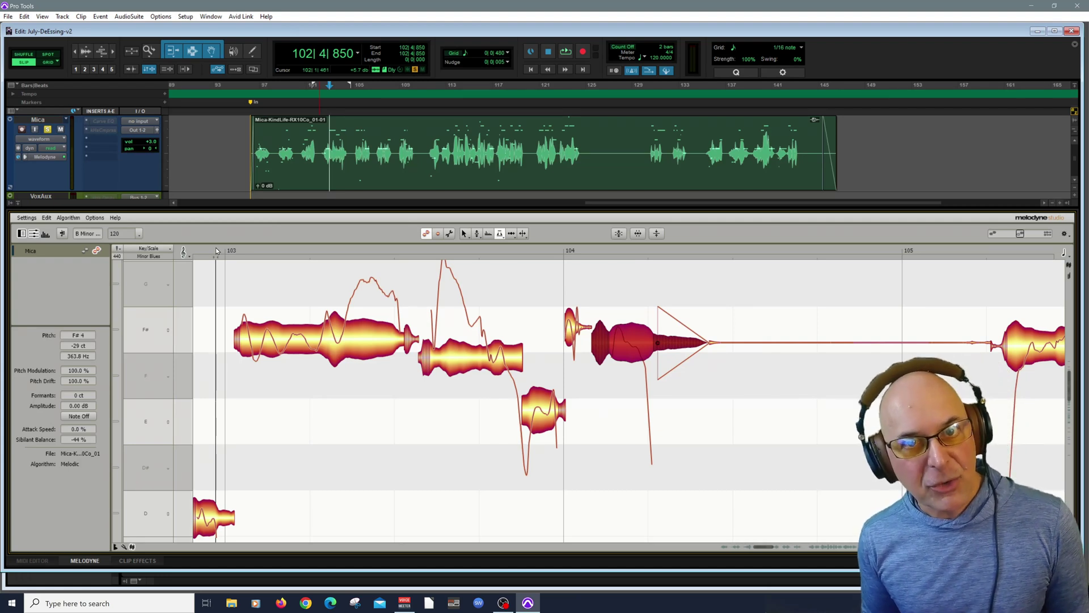
{"action": "key", "text": "space"}
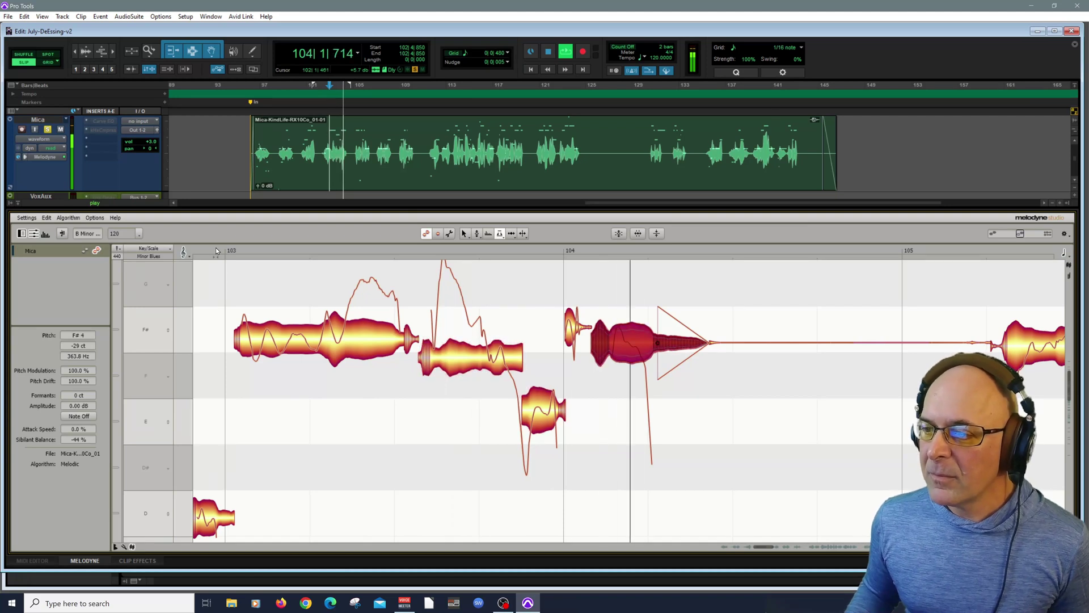
{"action": "key", "text": "space"}
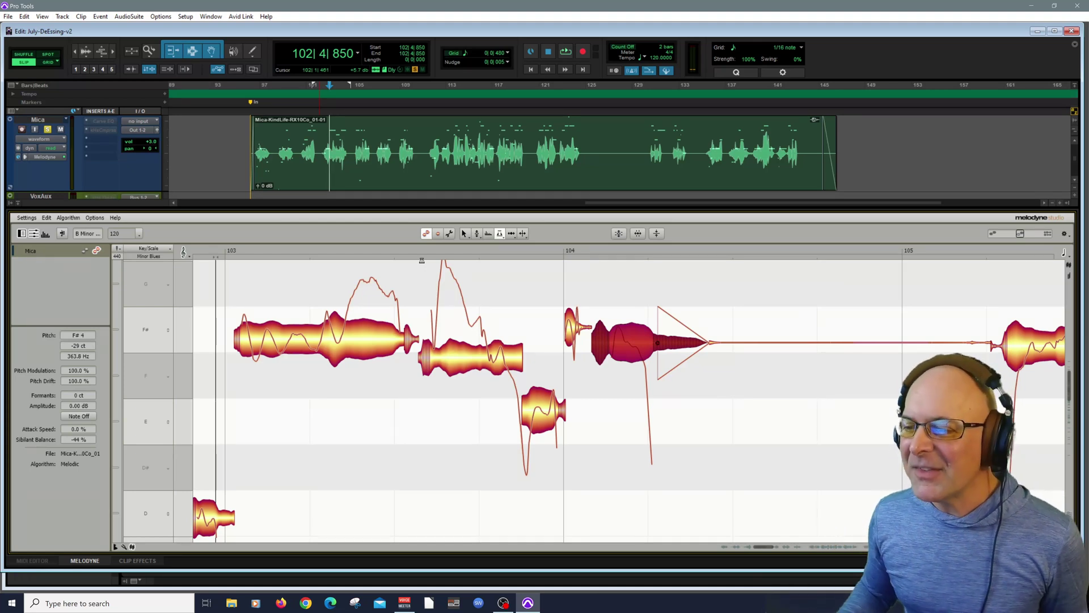
{"action": "left_click", "coordinate": [213, 253]}
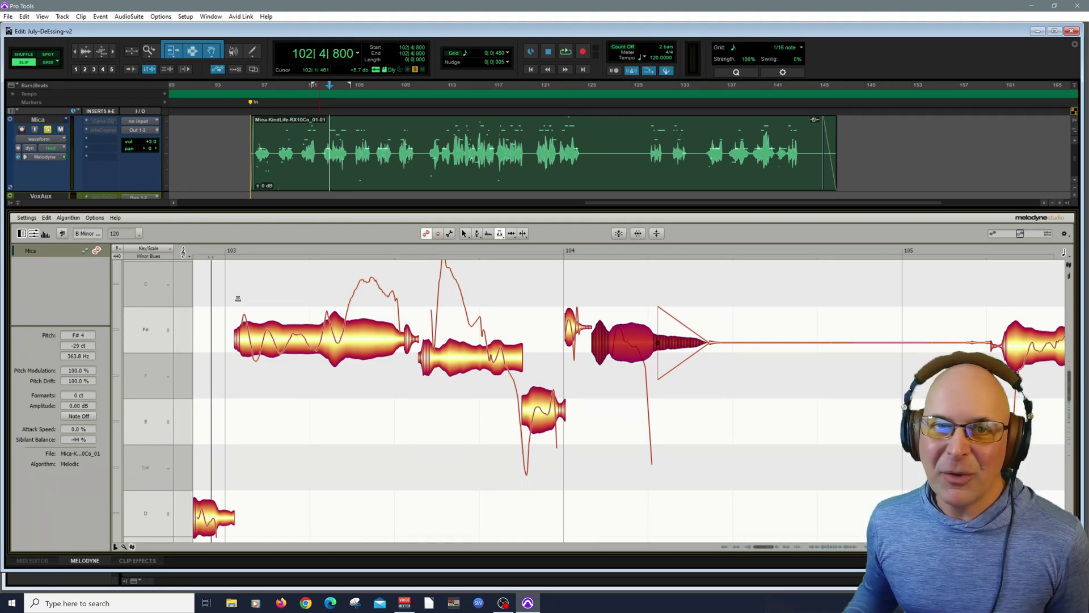
{"action": "key", "text": "space"}
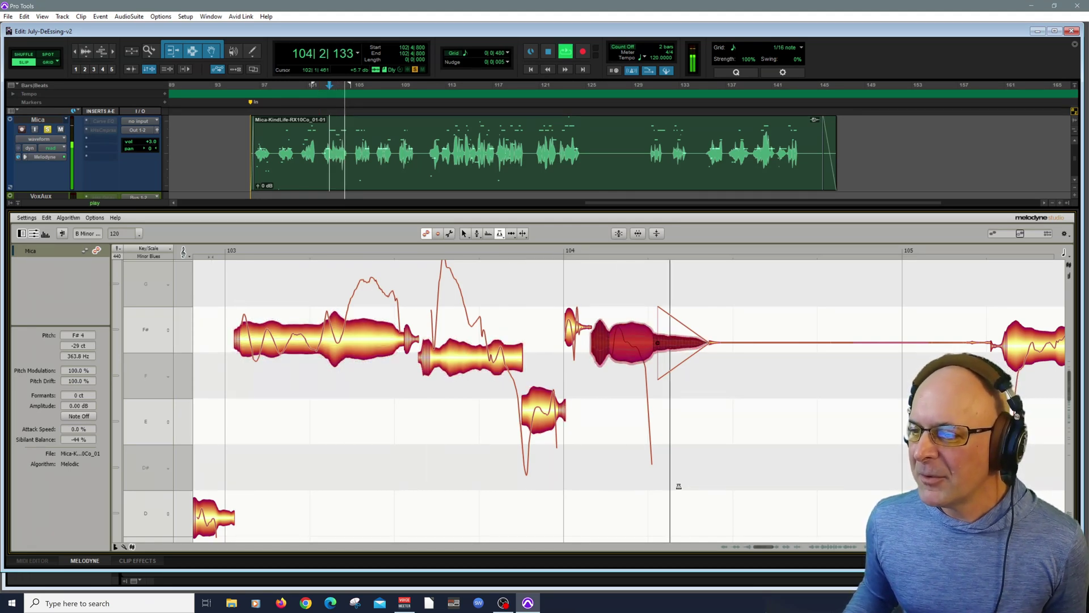
{"action": "key", "text": "space"}
Step: Set the cycle range from beat 2 of bar 102 to just past bar 105
{"action": "right_click", "coordinate": [625, 421]}
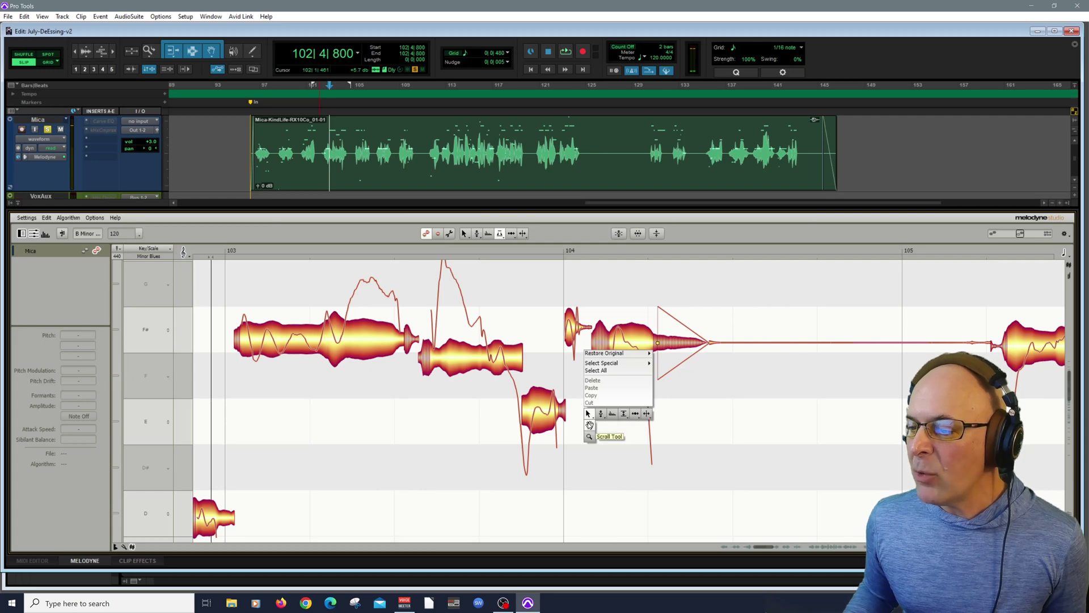
{"action": "left_click", "coordinate": [588, 438]}
{"action": "left_click_drag", "start_coordinate": [588, 438], "coordinate": [502, 381]}
{"action": "right_click", "coordinate": [502, 381]}
{"action": "left_click", "coordinate": [500, 368]}
{"action": "left_click_drag", "start_coordinate": [393, 329], "coordinate": [363, 275]}
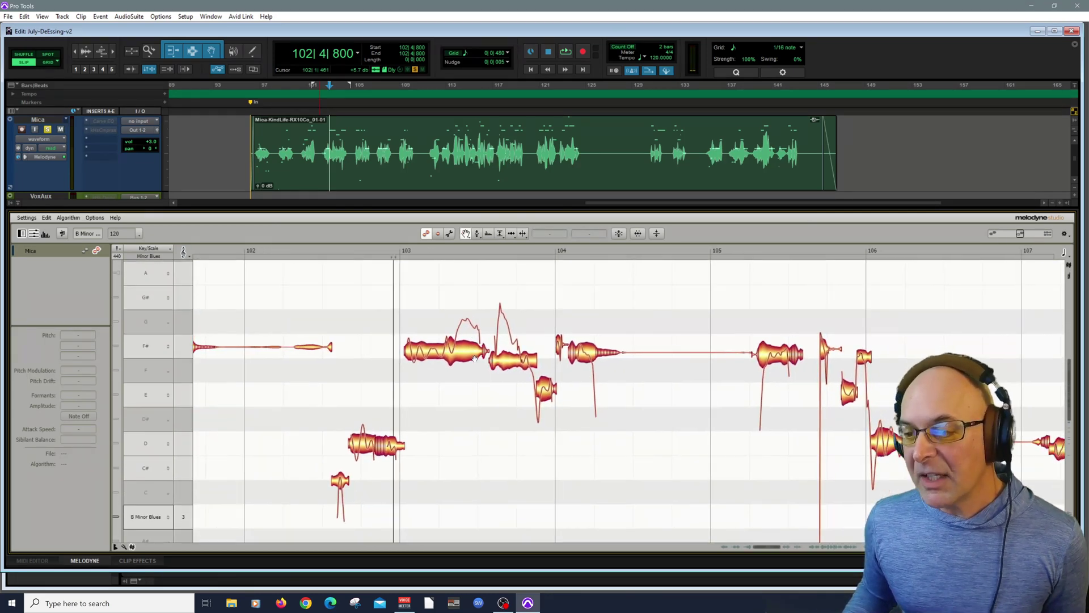
{"action": "right_click", "coordinate": [315, 262]}
{"action": "left_click", "coordinate": [318, 259]}
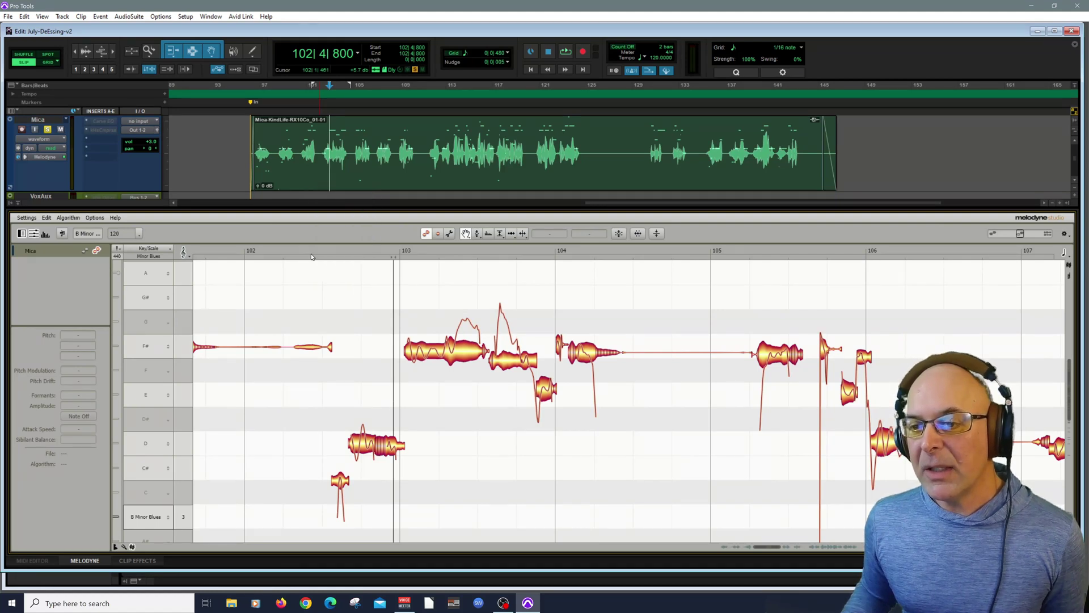
{"action": "left_click_drag", "start_coordinate": [321, 261], "coordinate": [712, 275]}
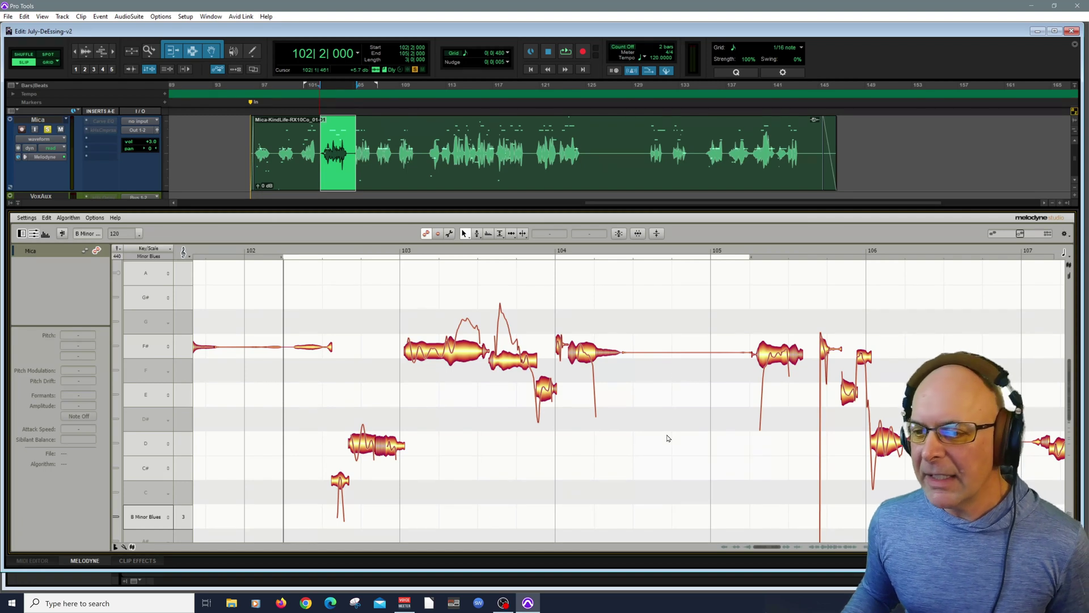
Step: Play the next vocal phrase from just before bar 105
{"action": "left_click", "coordinate": [676, 259]}
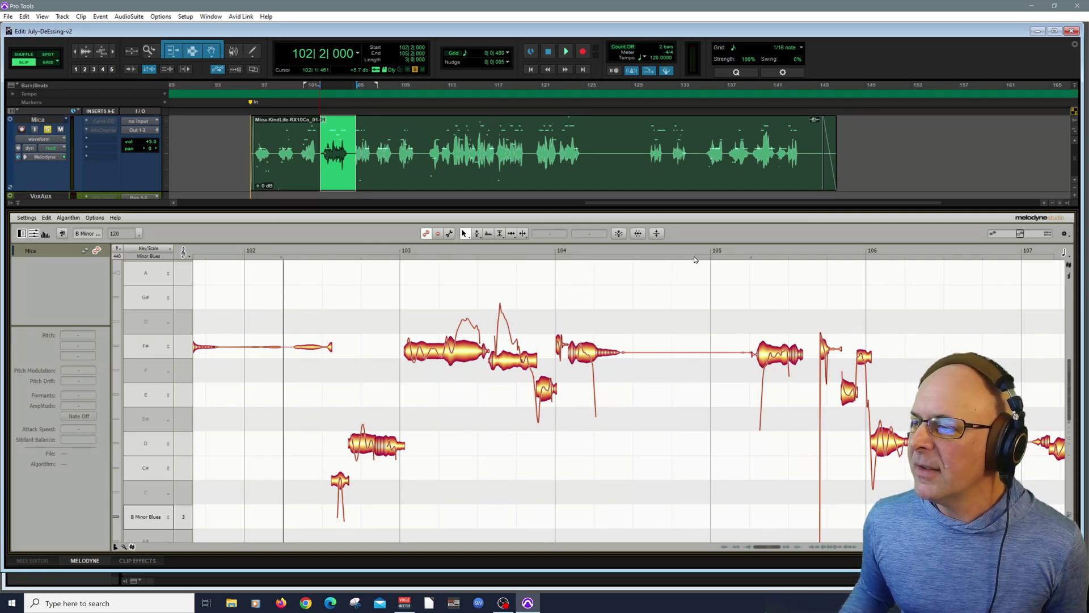
{"action": "left_click", "coordinate": [710, 252]}
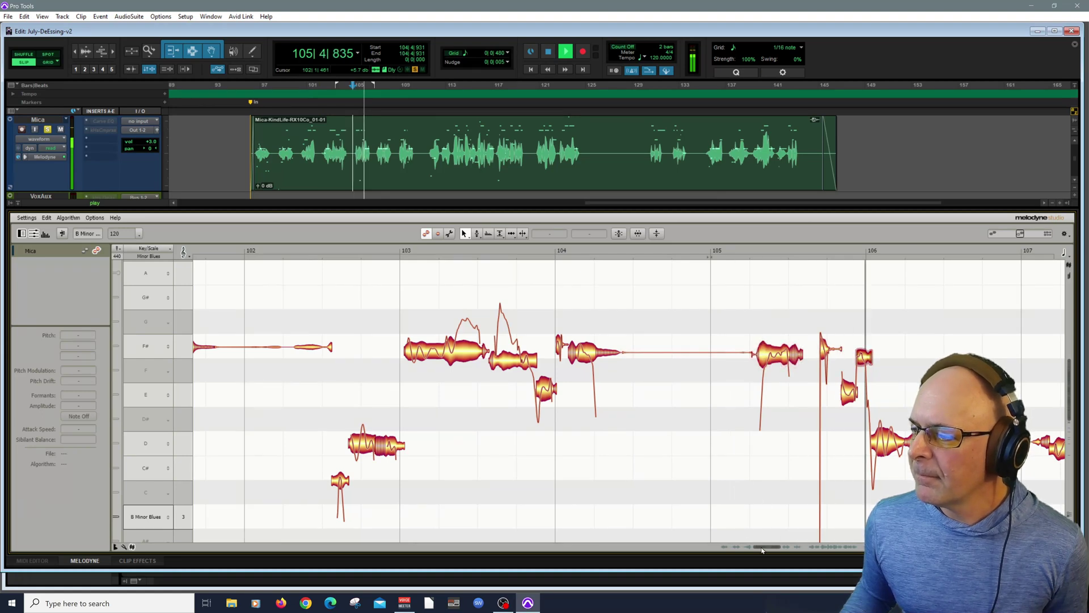
{"action": "key", "text": "space"}
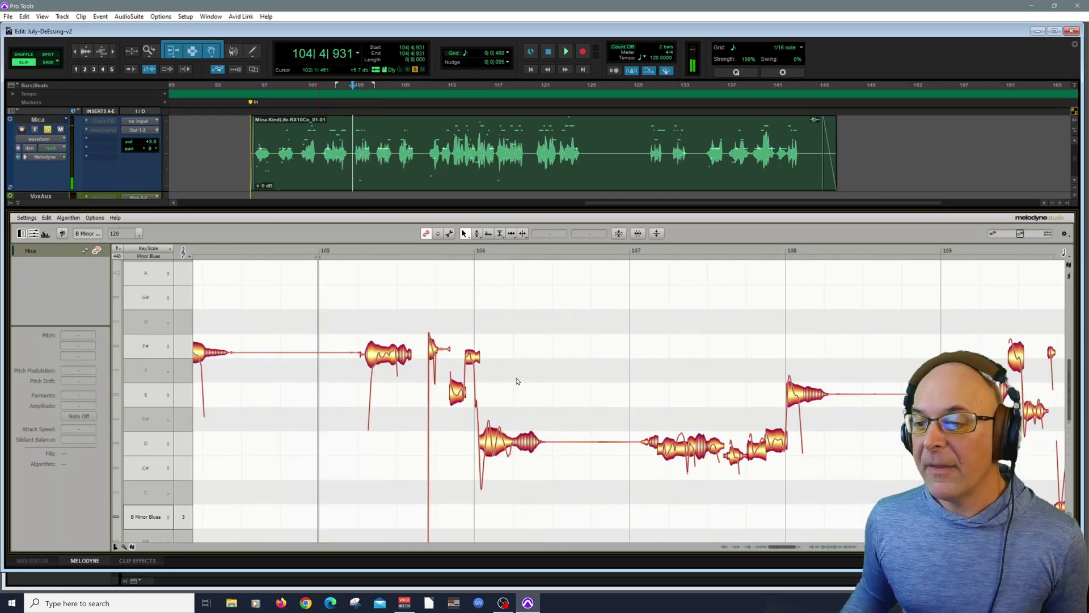
Step: Set the cycle range from bar 105 to bar 107 and listen to the phrase inside it
{"action": "left_click_drag", "start_coordinate": [321, 256], "coordinate": [564, 252]}
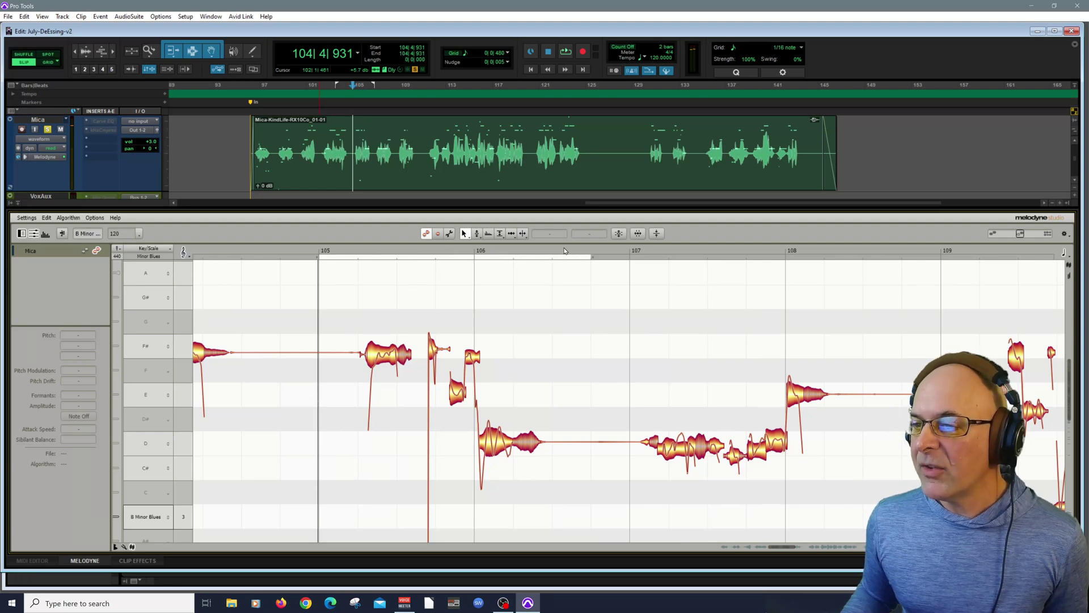
{"action": "right_click", "coordinate": [506, 368]}
{"action": "left_click", "coordinate": [507, 389]}
{"action": "left_click_drag", "start_coordinate": [510, 397], "coordinate": [564, 369]}
{"action": "right_click", "coordinate": [560, 401]}
{"action": "left_click", "coordinate": [562, 413]}
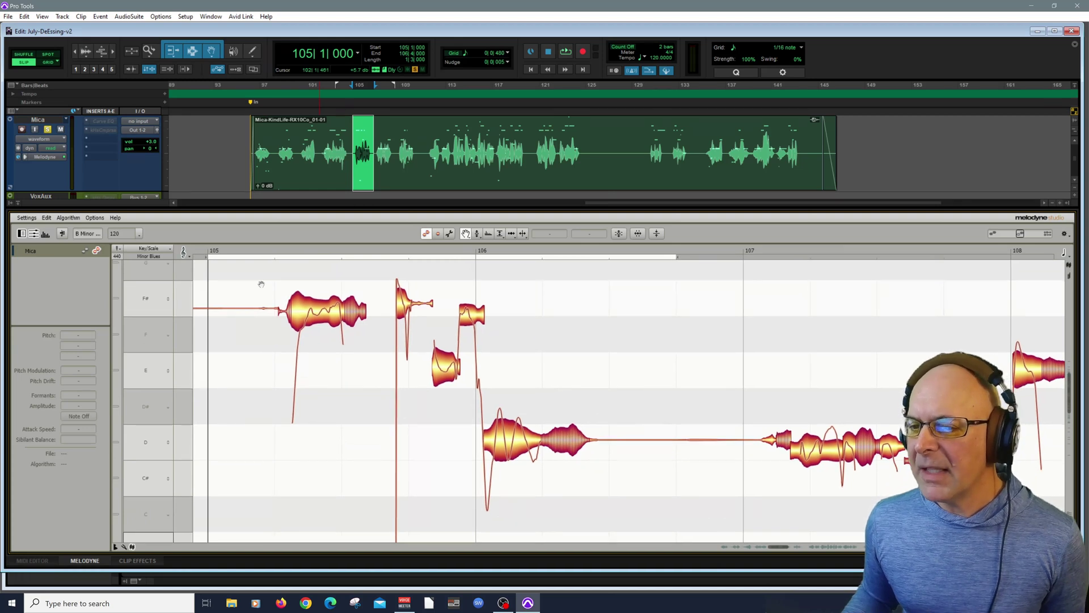
{"action": "left_click", "coordinate": [238, 258]}
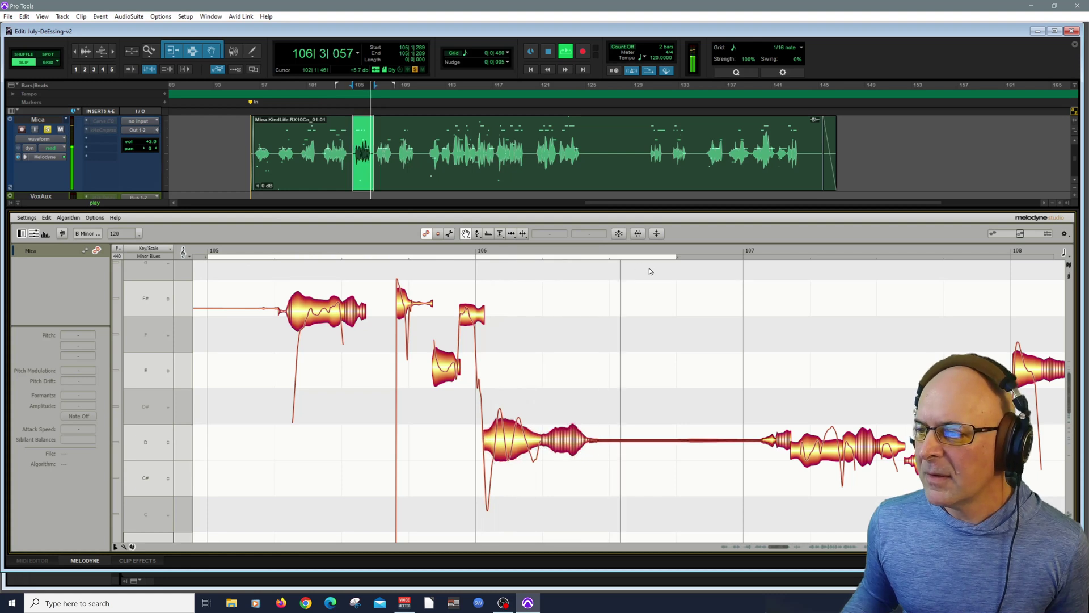
{"action": "key", "text": "space"}
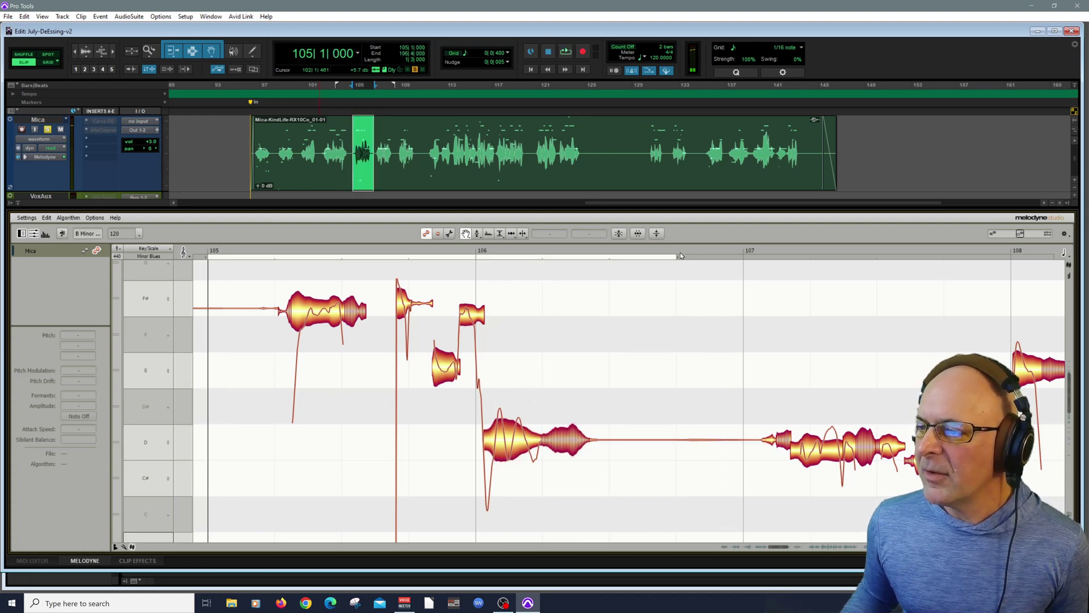
{"action": "left_click_drag", "start_coordinate": [677, 255], "coordinate": [744, 256]}
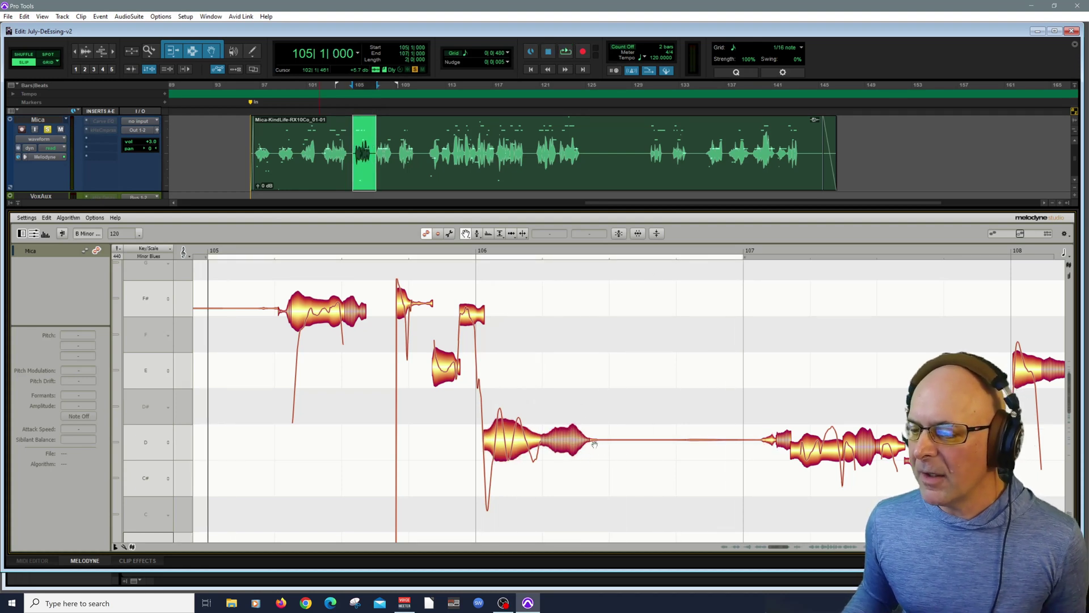
Step: Try a sibilant balance of -67% on the D note after bar 106 with the Sibilant Balance Tool
{"action": "right_click", "coordinate": [590, 365]}
{"action": "mouse_move", "coordinate": [624, 353]}
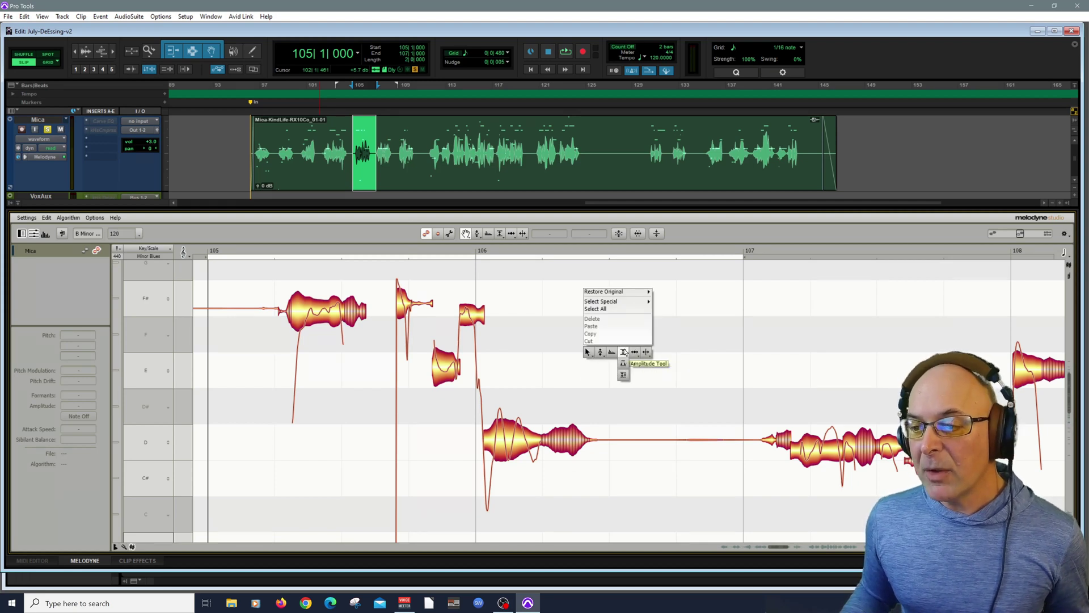
{"action": "left_click", "coordinate": [623, 374]}
{"action": "left_click", "coordinate": [572, 439]}
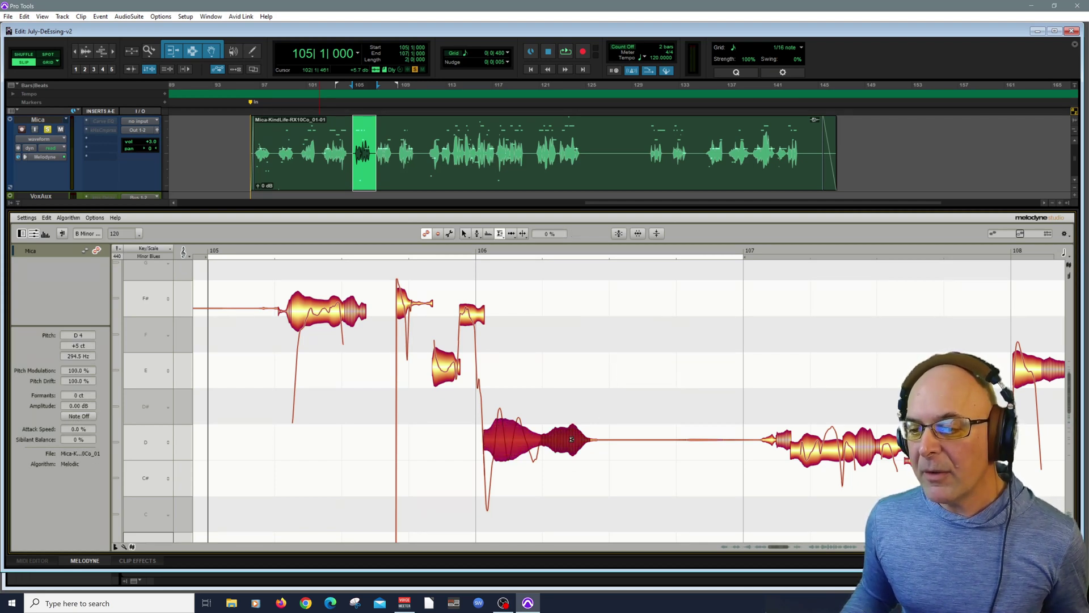
{"action": "left_click_drag", "start_coordinate": [506, 436], "coordinate": [516, 474]}
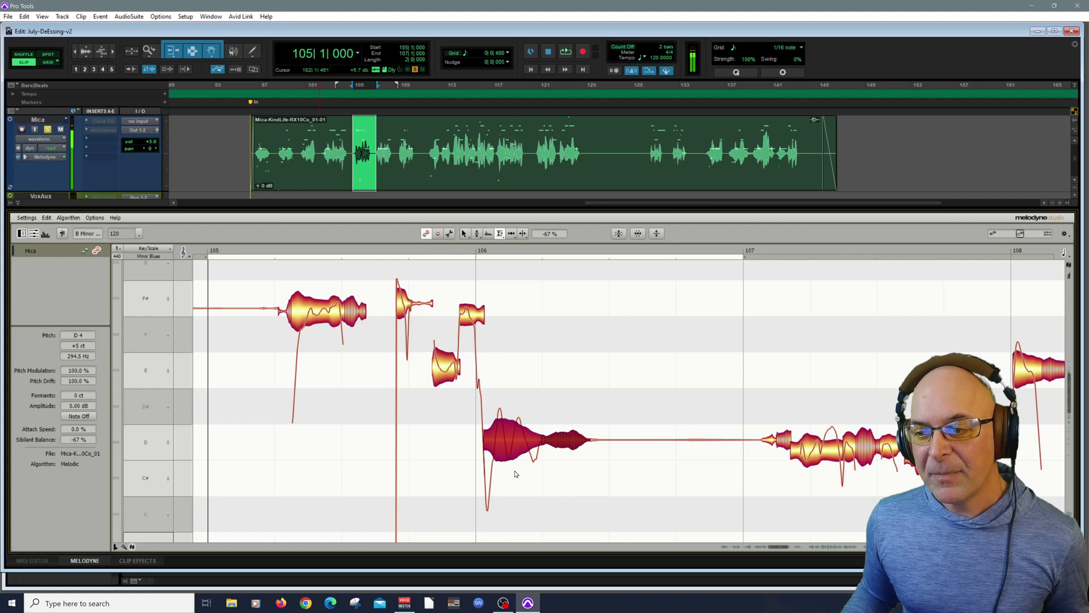
{"action": "left_click", "coordinate": [604, 359]}
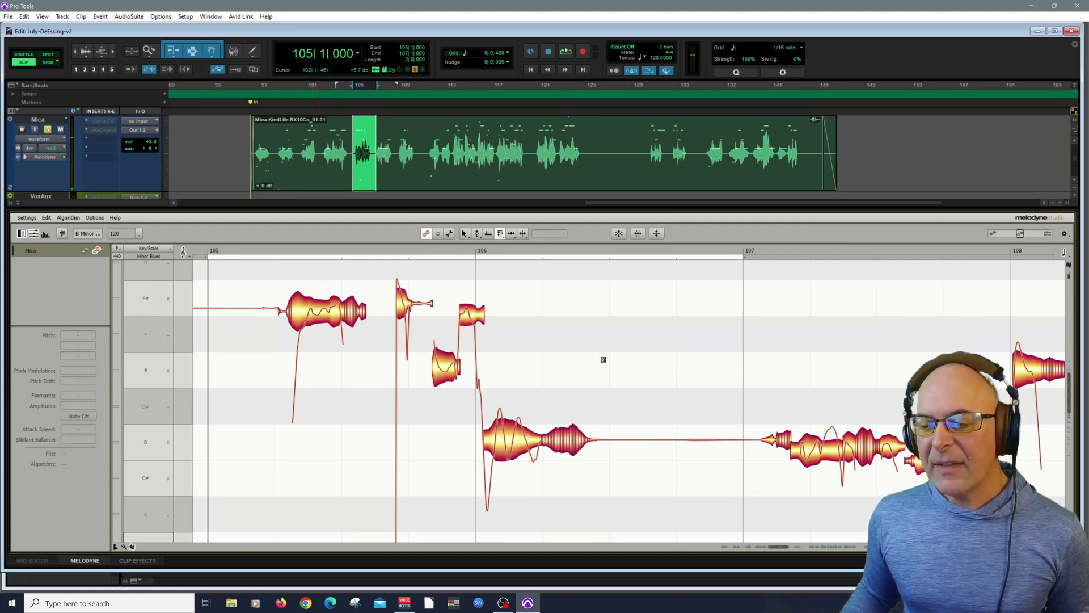
Step: Split the D note after bar 106 where its trailing sibilant begins, using the Note Separation Tool
{"action": "right_click", "coordinate": [599, 339]}
{"action": "left_click", "coordinate": [623, 322]}
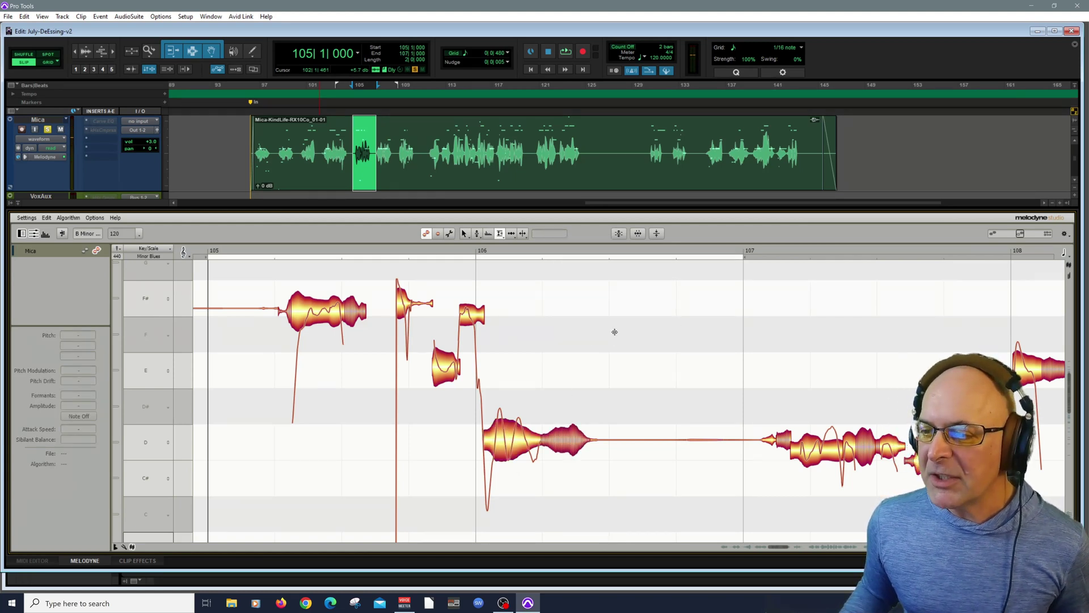
{"action": "double_click", "coordinate": [540, 439]}
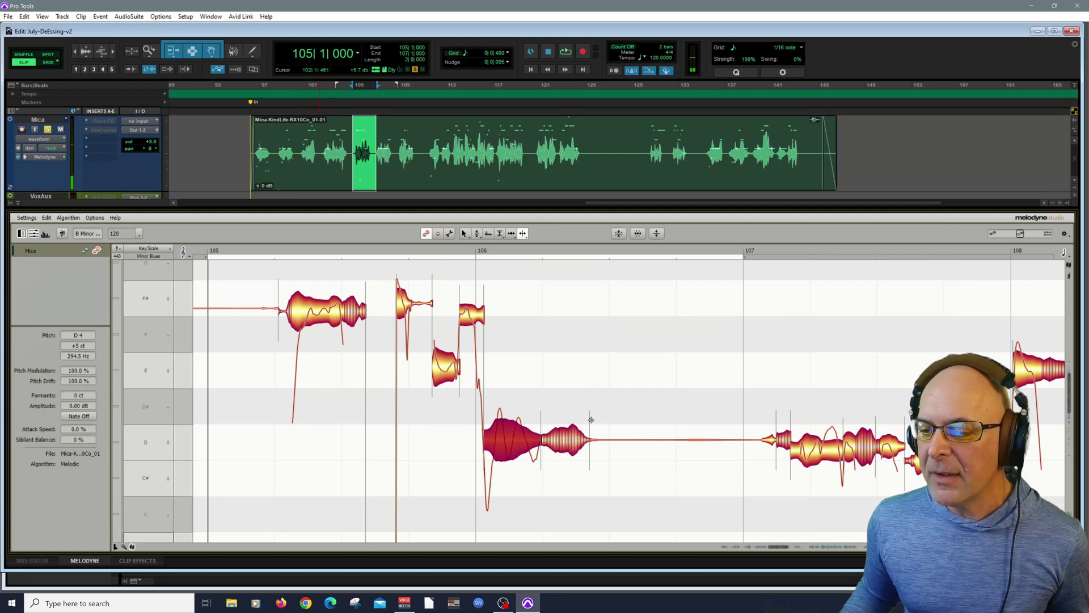
{"action": "left_click", "coordinate": [633, 382]}
Step: Try a sibilant balance of -91% on the separated sibilant and undo both that change and the note separation
{"action": "right_click", "coordinate": [627, 375]}
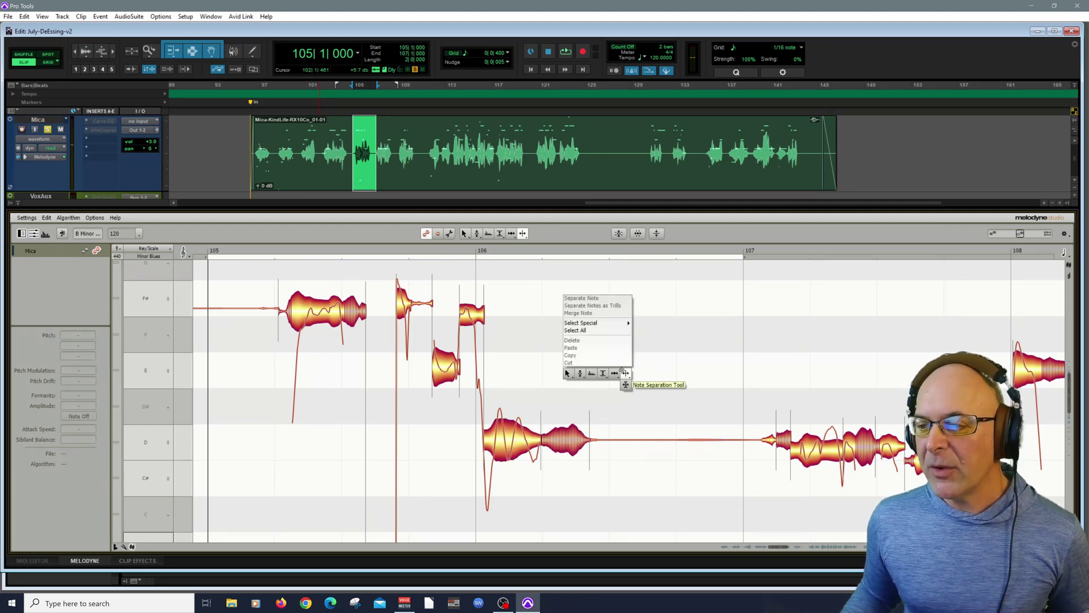
{"action": "mouse_move", "coordinate": [603, 375]}
{"action": "left_click", "coordinate": [601, 396]}
{"action": "left_click_drag", "start_coordinate": [586, 423], "coordinate": [584, 486]}
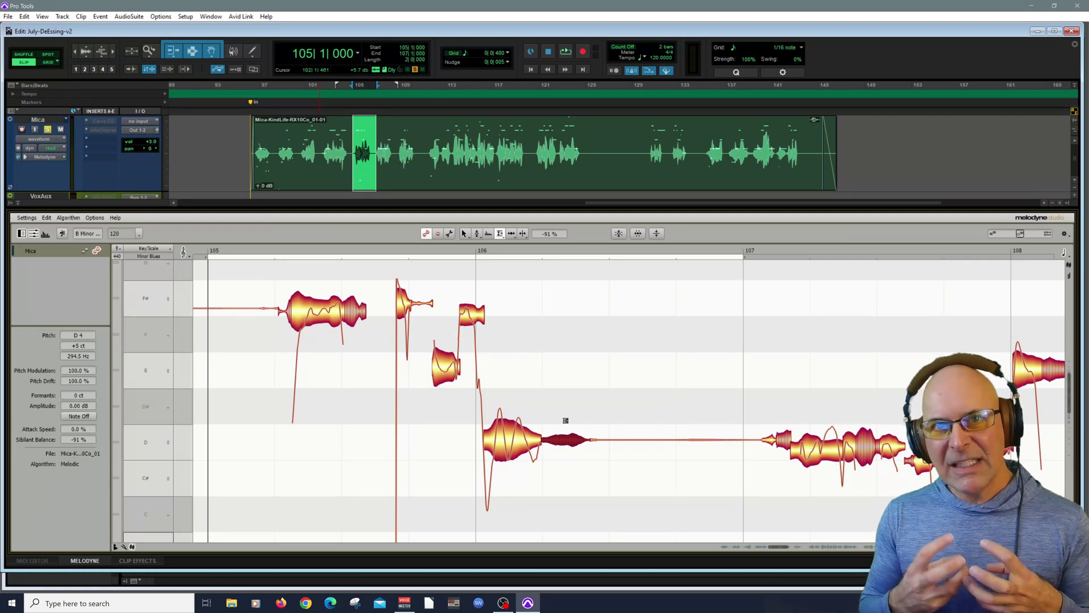
{"action": "key", "text": "ctrl+z"}
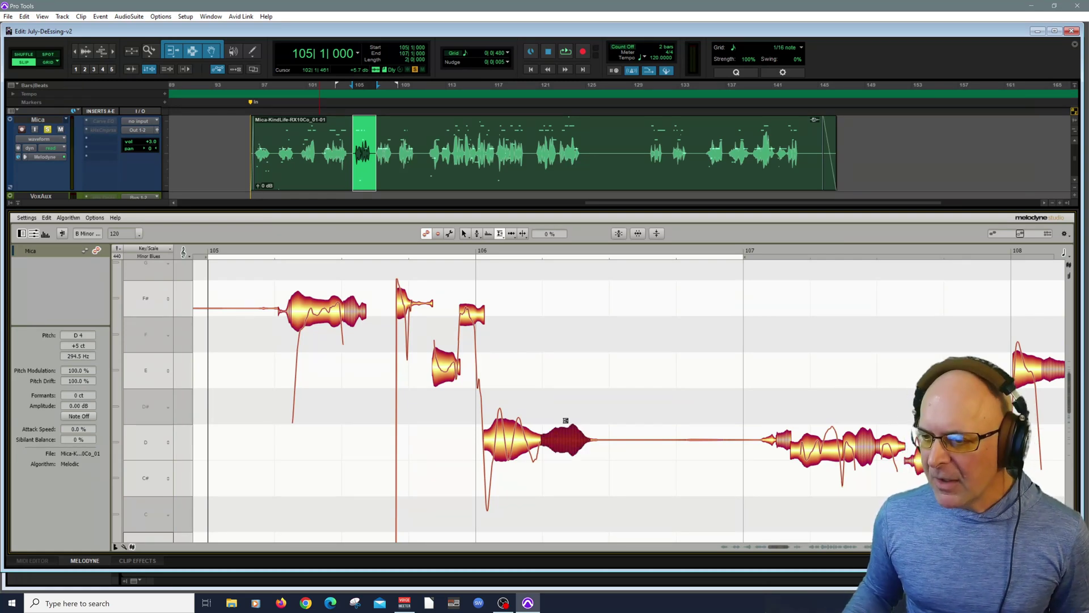
{"action": "left_click", "coordinate": [562, 403]}
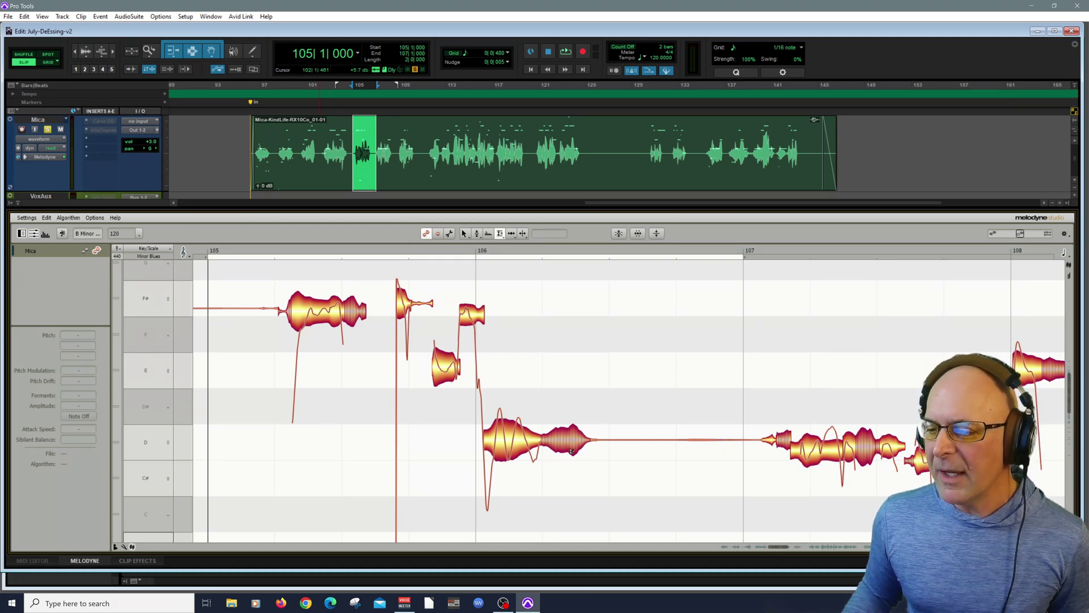
Step: Lower the sibilant balance of the D note after bar 106 to -58% and further to -80%, playing the loop after each change
{"action": "left_click", "coordinate": [538, 443]}
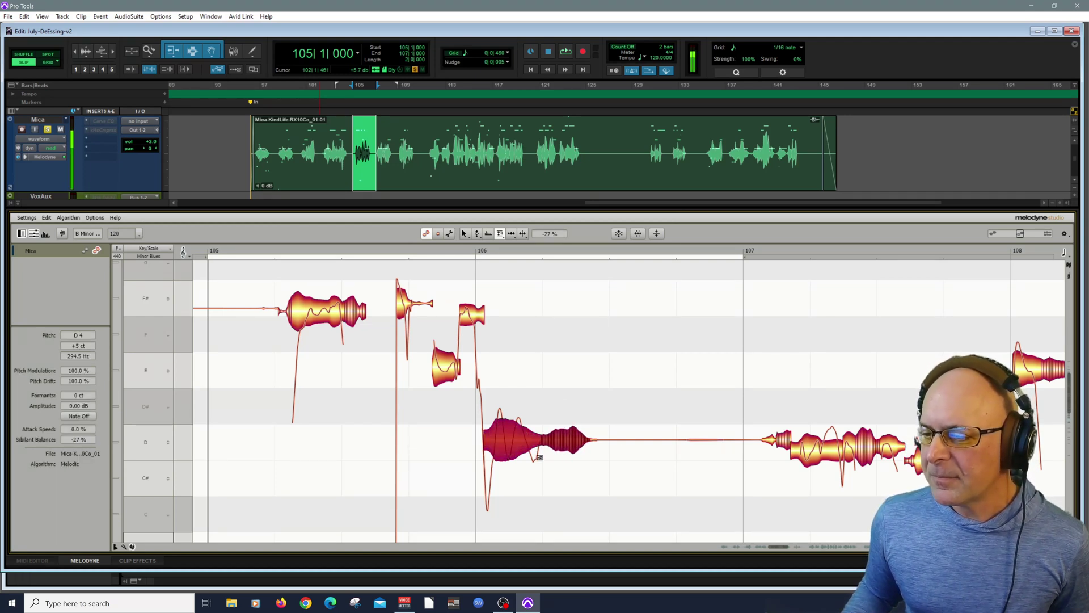
{"action": "key", "text": "space"}
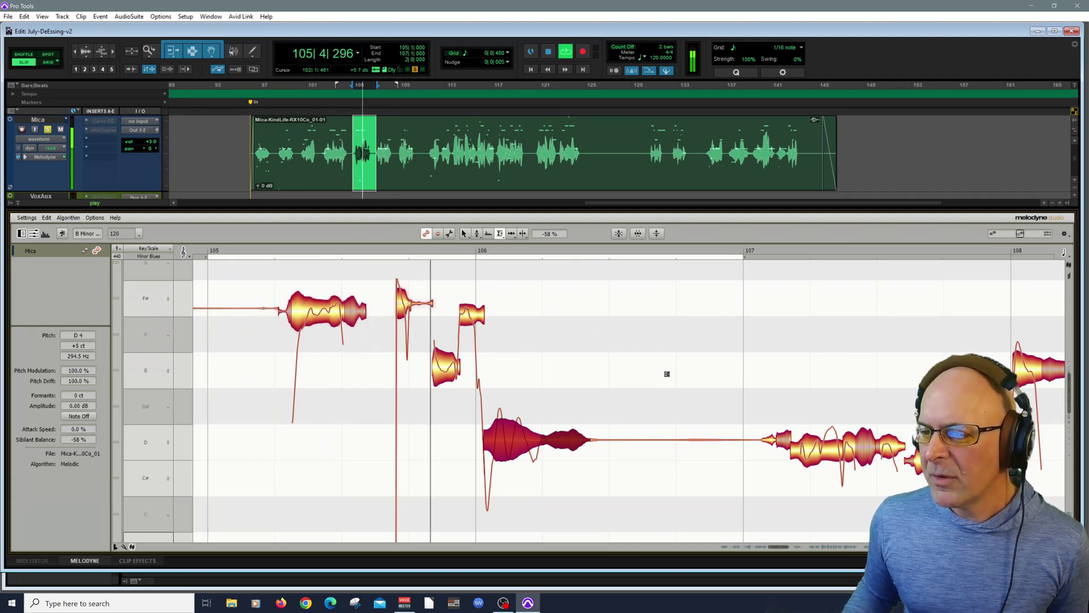
{"action": "key", "text": "space"}
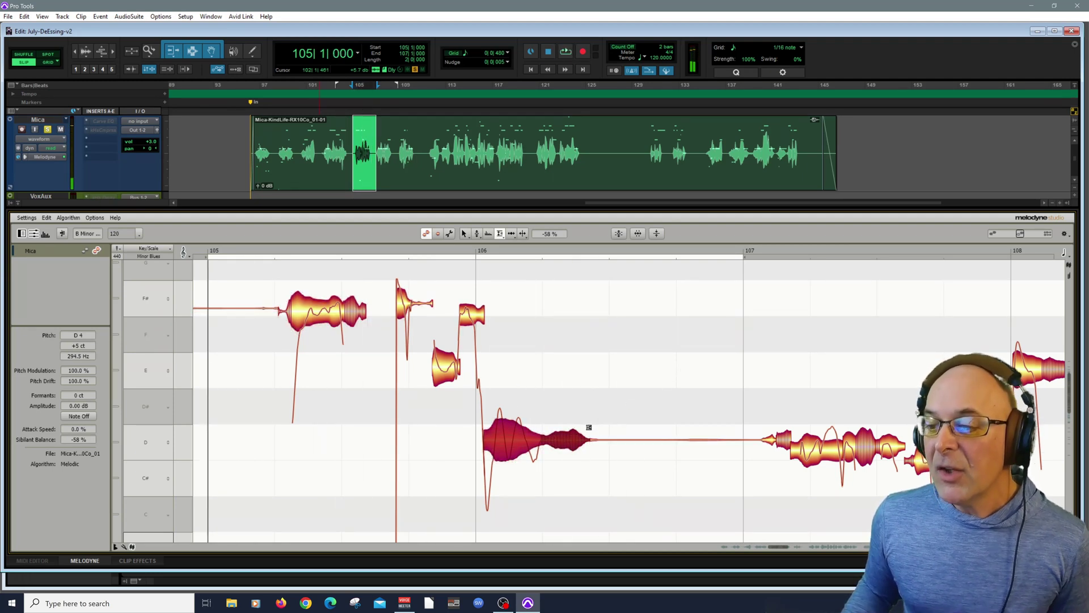
{"action": "left_click_drag", "start_coordinate": [564, 442], "coordinate": [565, 454]}
{"action": "key", "text": "space"}
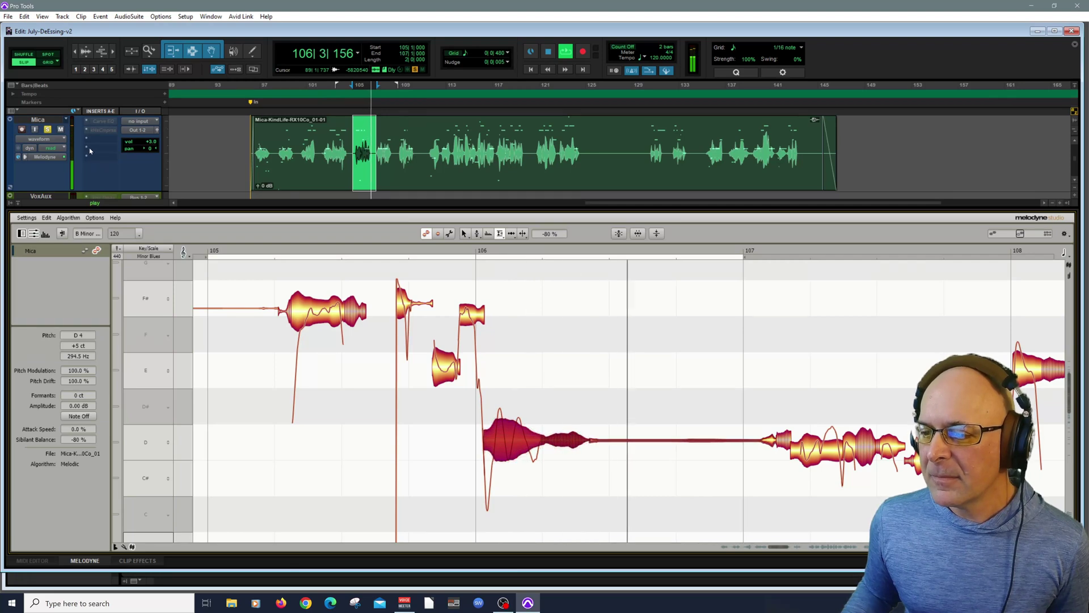
{"action": "key", "text": "space"}
Step: Change which tracks are soloed and play the loop from bar 105 to bar 107 to check the reduced sibilant
{"action": "scroll", "coordinate": [92, 150], "scroll_direction": "up", "scroll_amount": 4}
{"action": "left_click", "coordinate": [47, 130]}
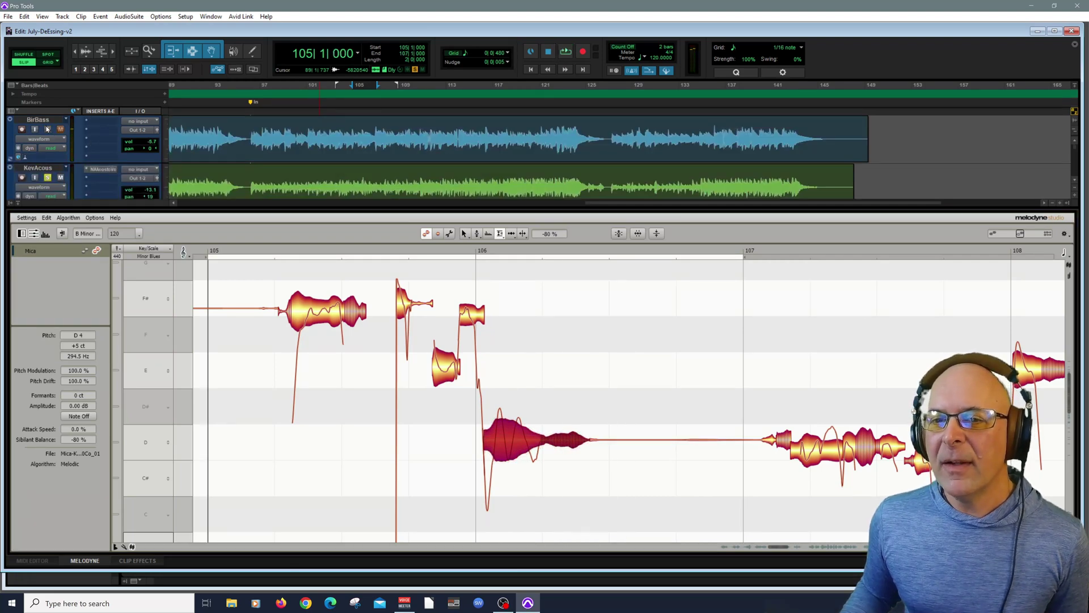
{"action": "key", "text": "space"}
{"action": "scroll", "coordinate": [316, 353], "scroll_direction": "down", "scroll_amount": 1}
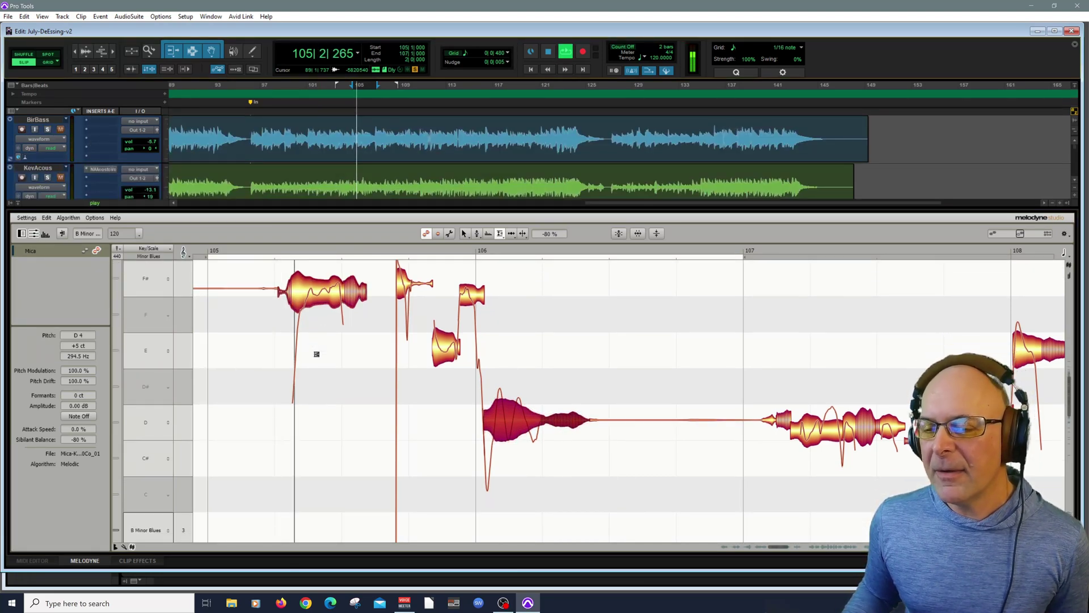
{"action": "scroll", "coordinate": [316, 354], "scroll_direction": "down", "scroll_amount": 1}
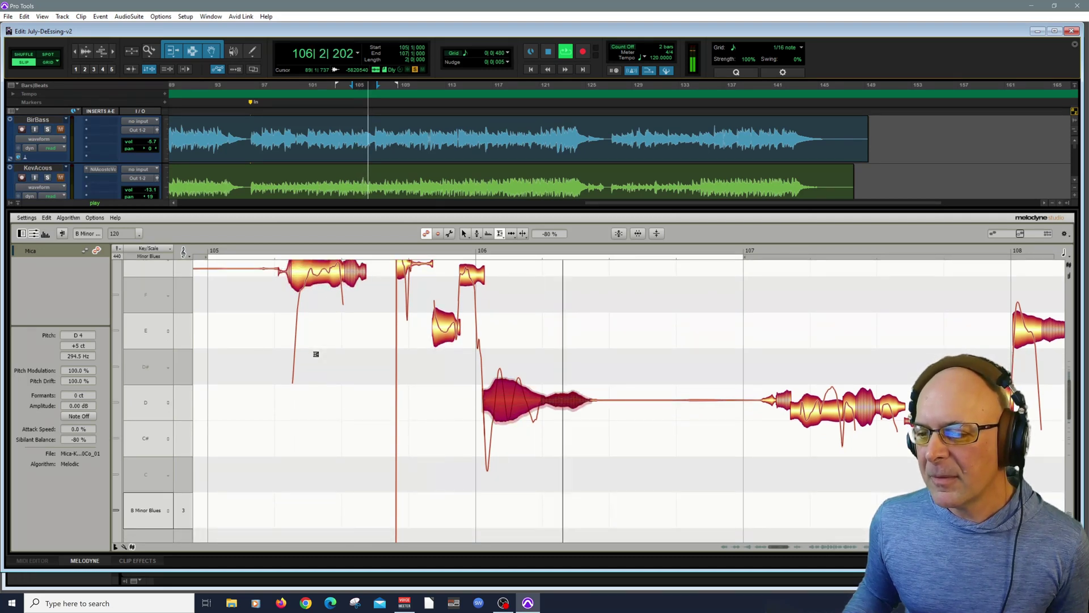
{"action": "key", "text": "space"}
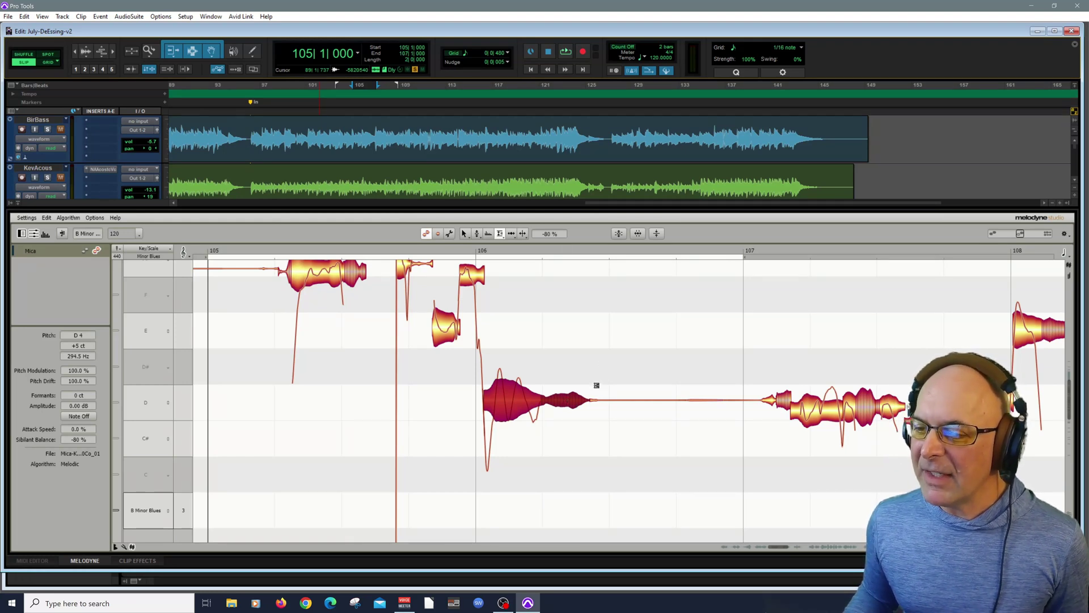
Step: Set the sibilant balance of the D note after bar 106 to -49% and play the loop to check it
{"action": "left_click_drag", "start_coordinate": [572, 402], "coordinate": [571, 397]}
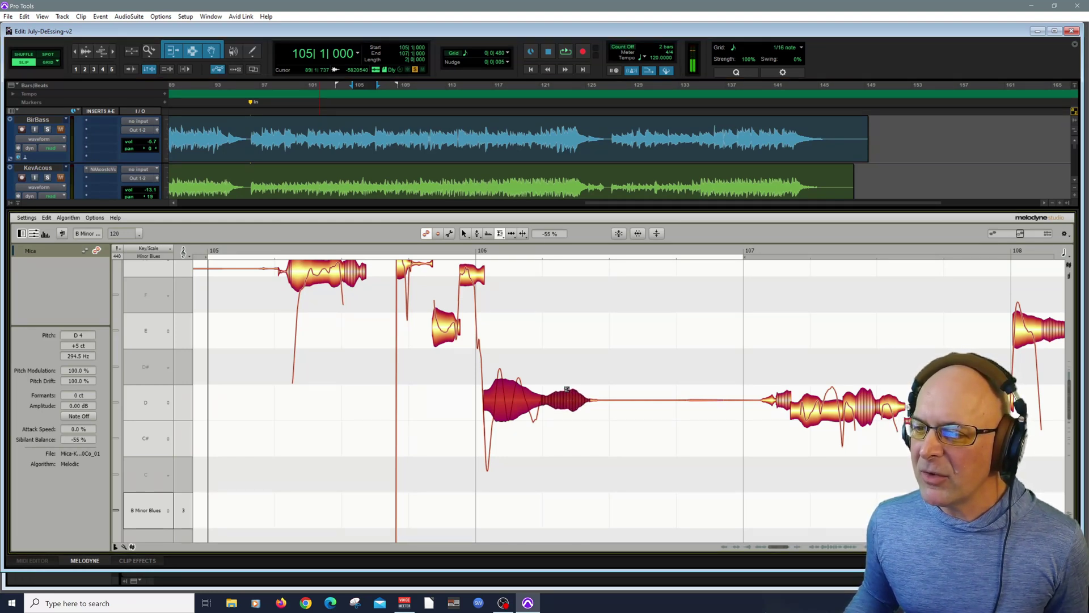
{"action": "key", "text": "space"}
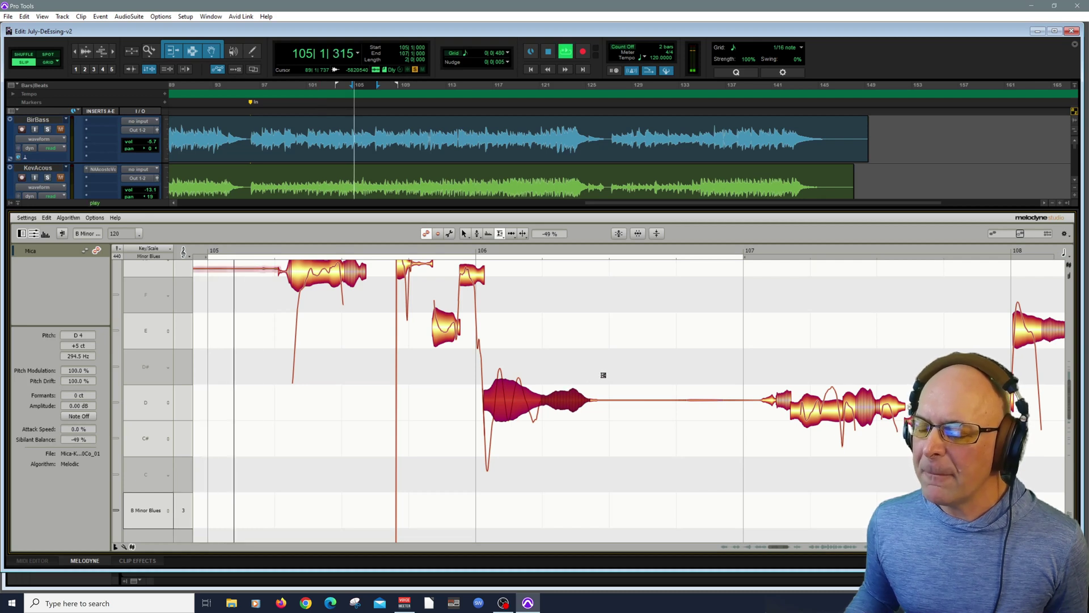
{"action": "scroll", "coordinate": [539, 347], "scroll_direction": "up", "scroll_amount": 1}
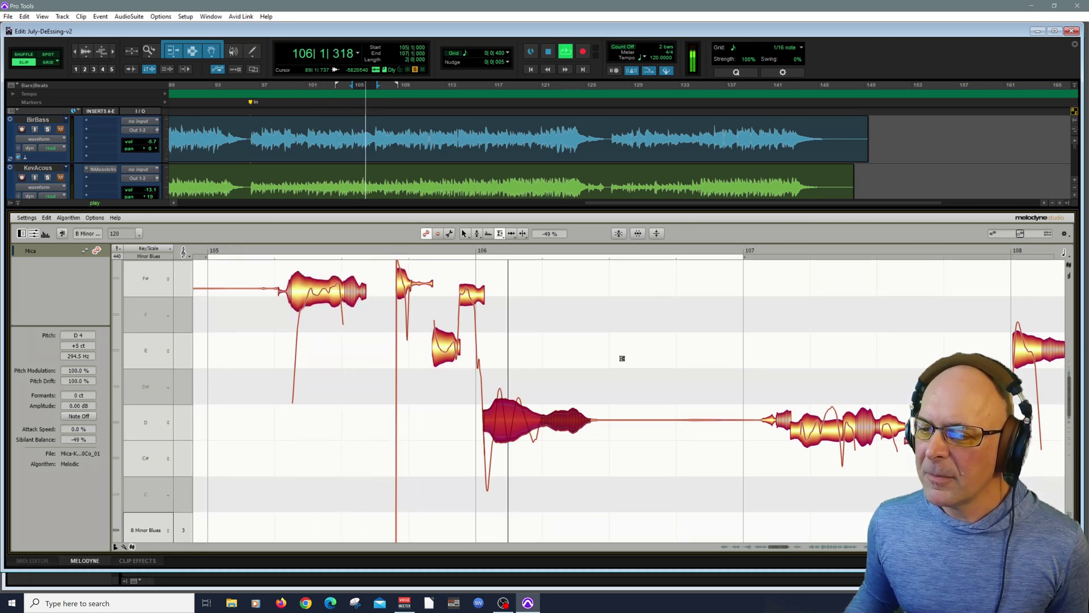
{"action": "key", "text": "space"}
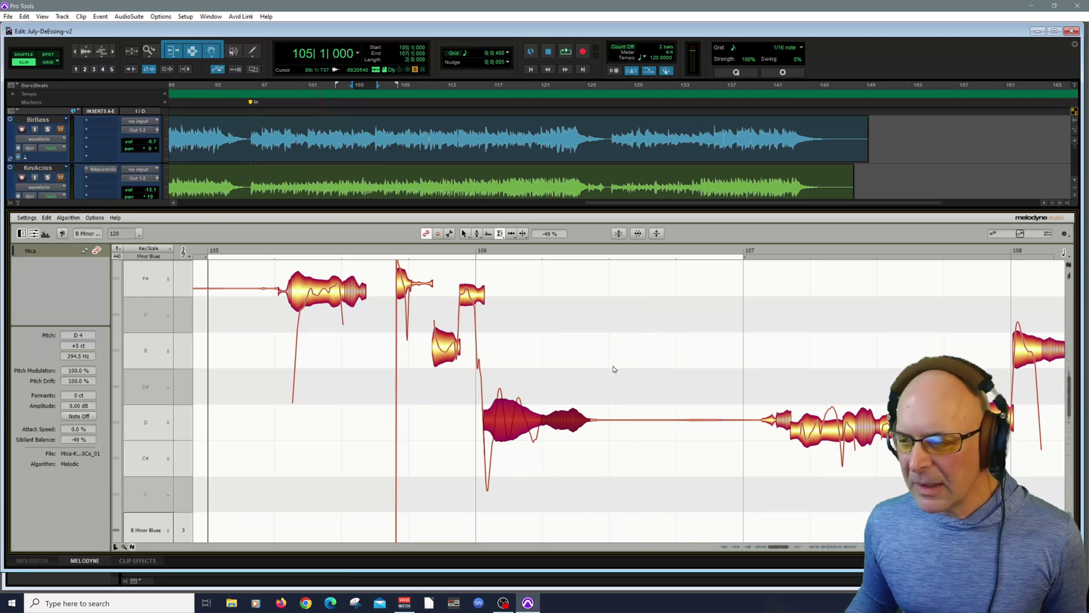
Step: Fade out the trailing sibilant of the D note after bar 106 with the Fade Tool and play the loop
{"action": "right_click", "coordinate": [603, 353]}
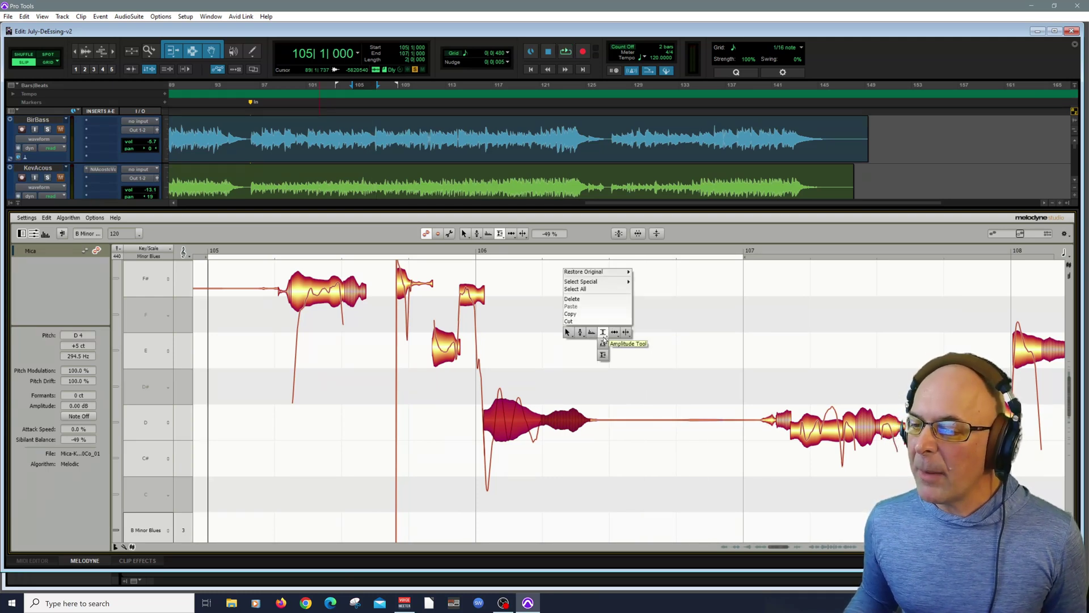
{"action": "left_click", "coordinate": [601, 335]}
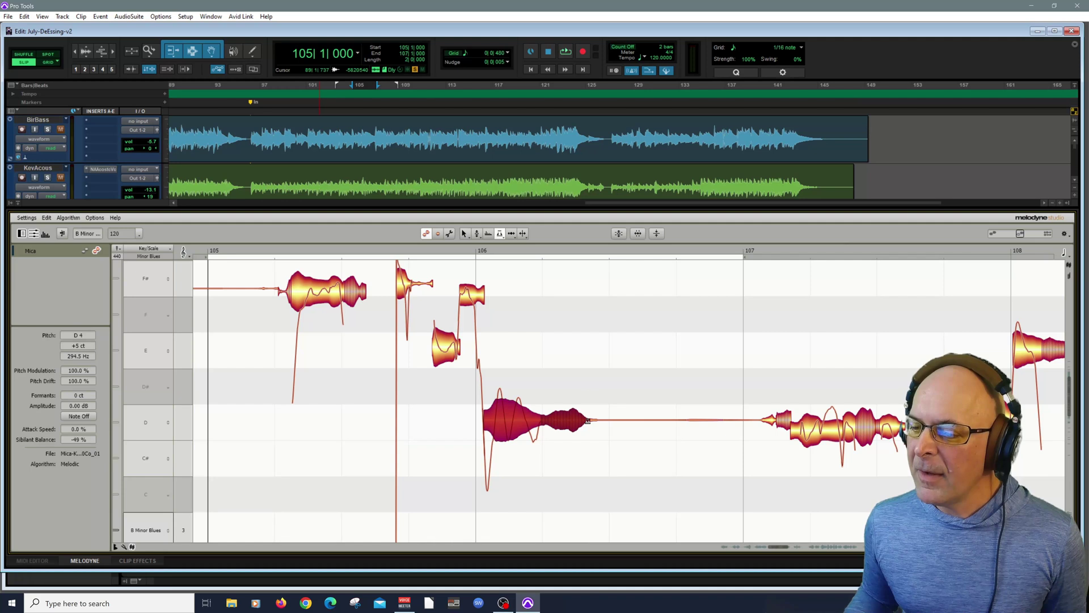
{"action": "left_click_drag", "start_coordinate": [588, 420], "coordinate": [553, 420]}
{"action": "key", "text": "space"}
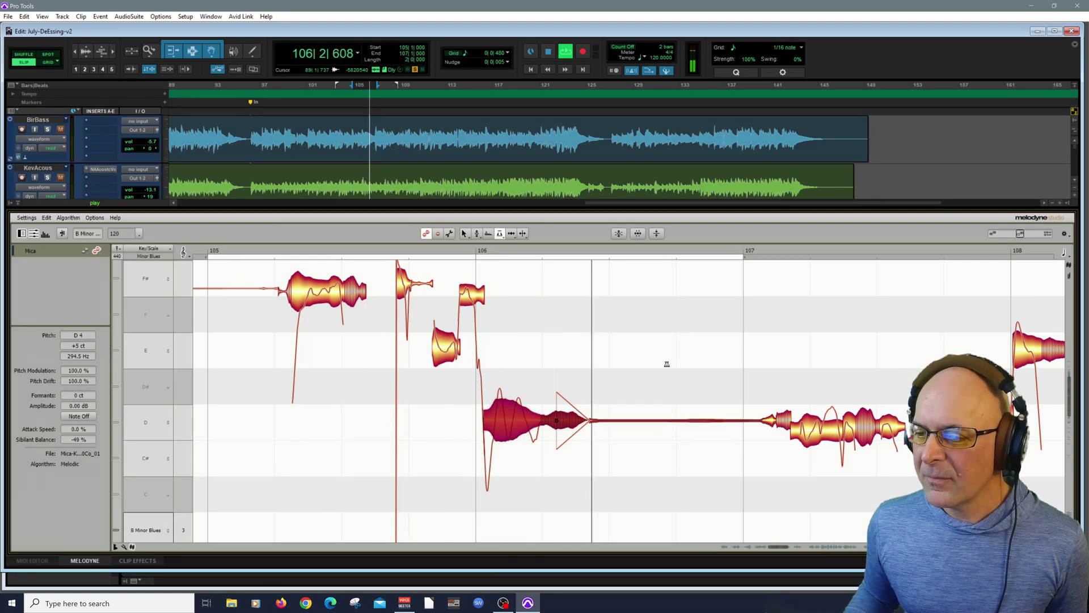
{"action": "key", "text": "space"}
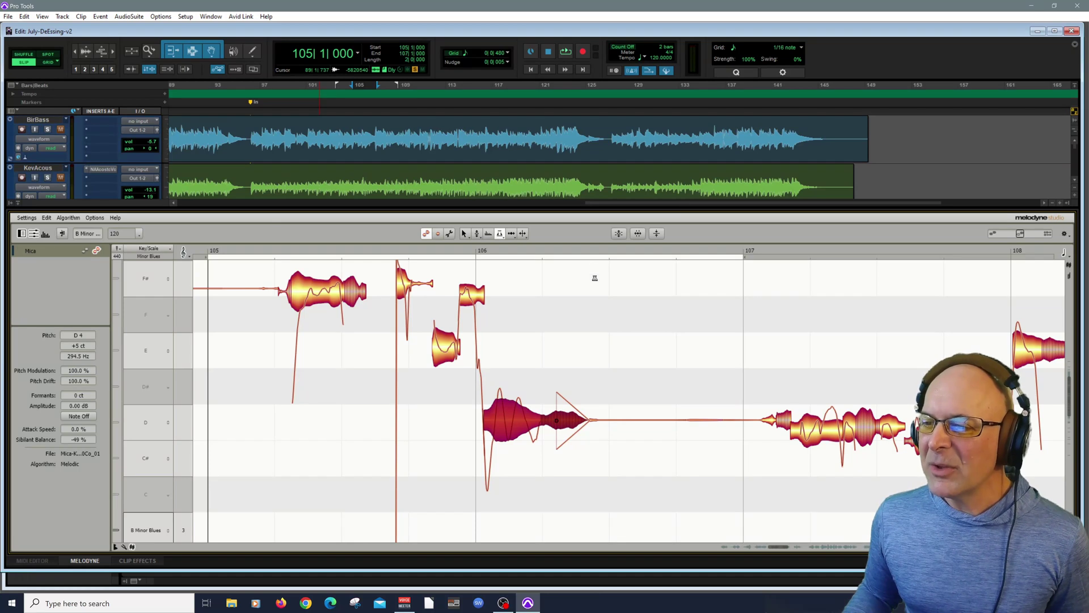
Step: Switch back to the Main Tool and play the vocal onward from beat 4 of bar 106 to hear the next phrase
{"action": "right_click", "coordinate": [594, 300]}
{"action": "left_click", "coordinate": [561, 289]}
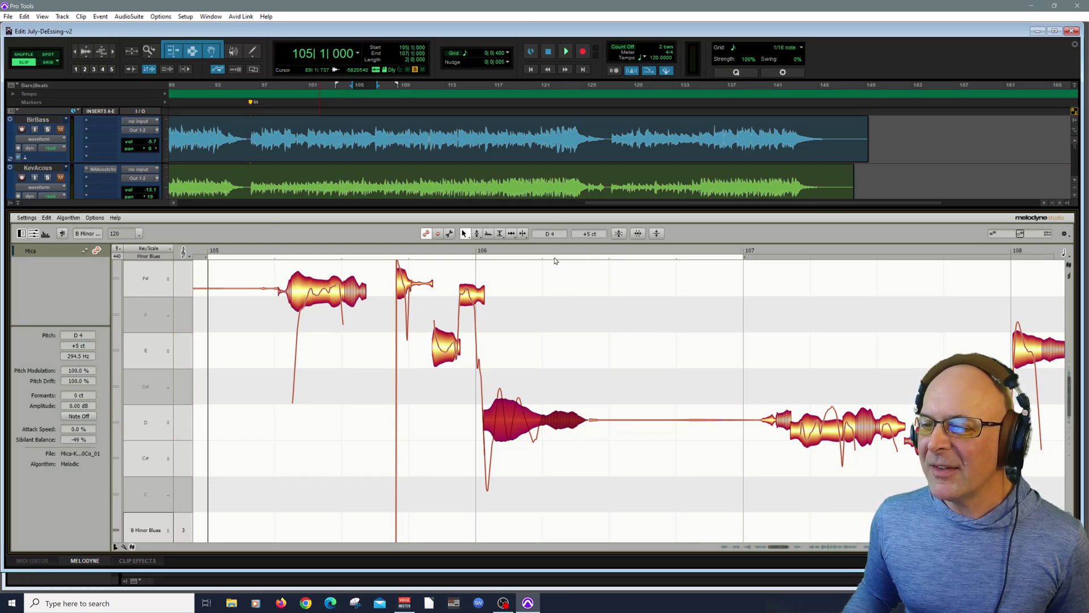
{"action": "key", "text": "space"}
{"action": "left_click", "coordinate": [678, 255]}
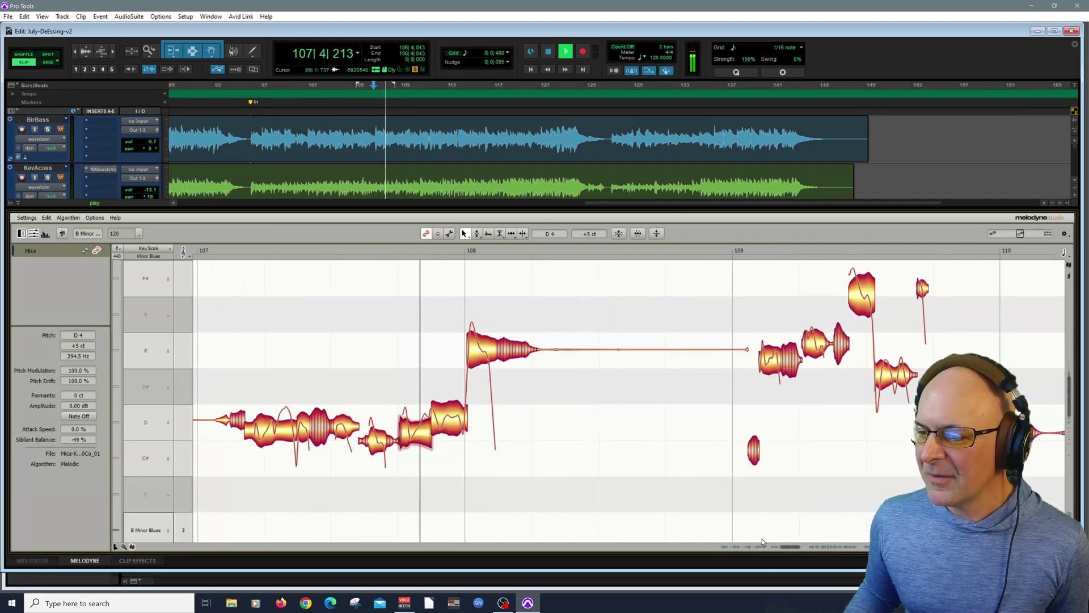
{"action": "key", "text": "space"}
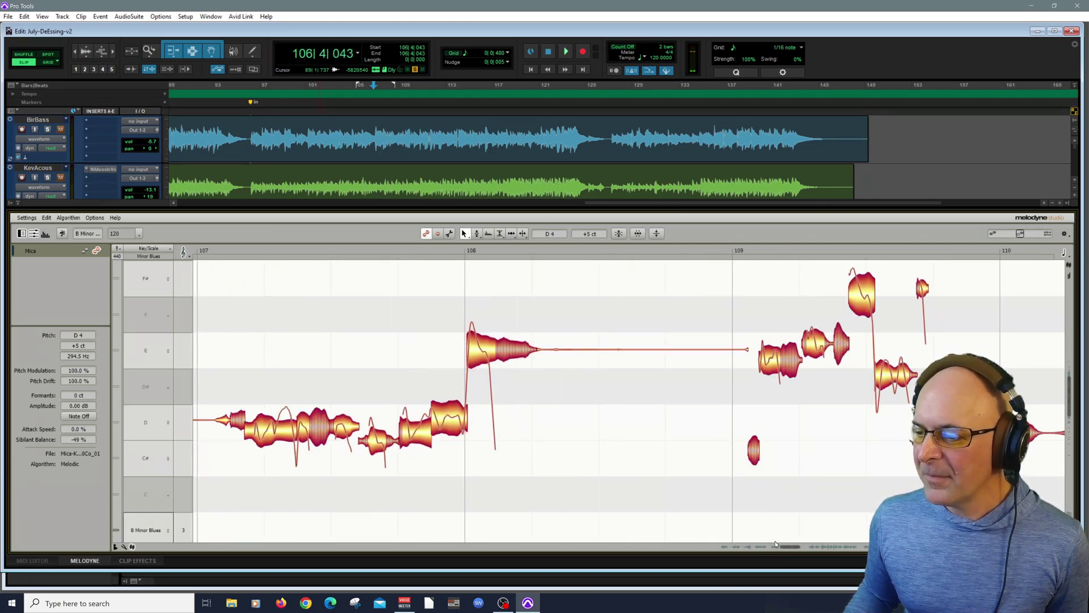
Step: Loop the phrase from beat 4 of bar 106 to the middle of bar 108 and listen for sibilants
{"action": "left_click_drag", "start_coordinate": [792, 548], "coordinate": [788, 548]}
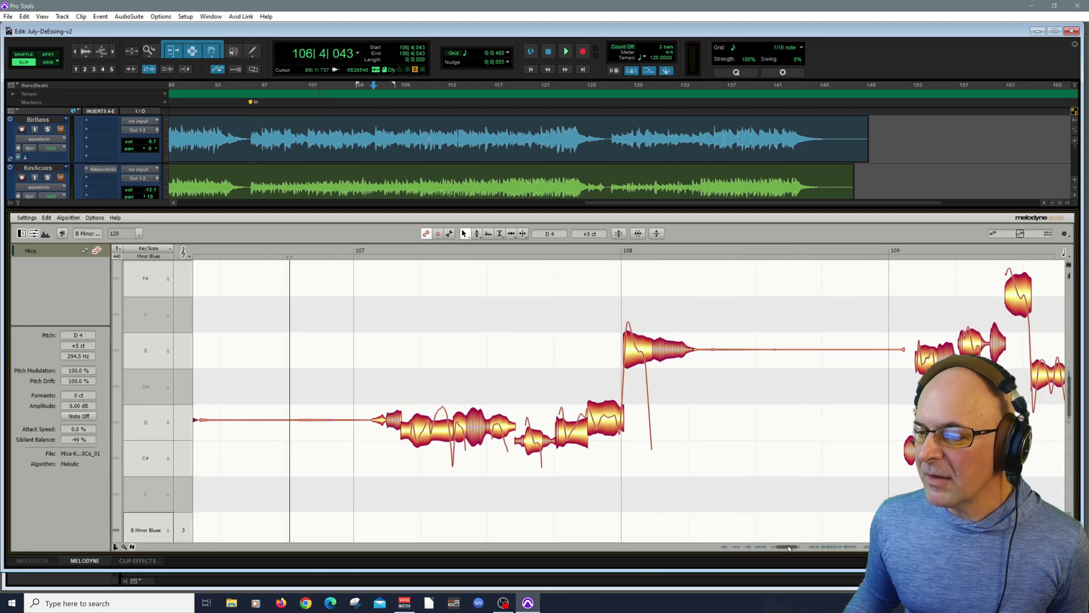
{"action": "left_click_drag", "start_coordinate": [378, 259], "coordinate": [712, 282]}
{"action": "key", "text": "space"}
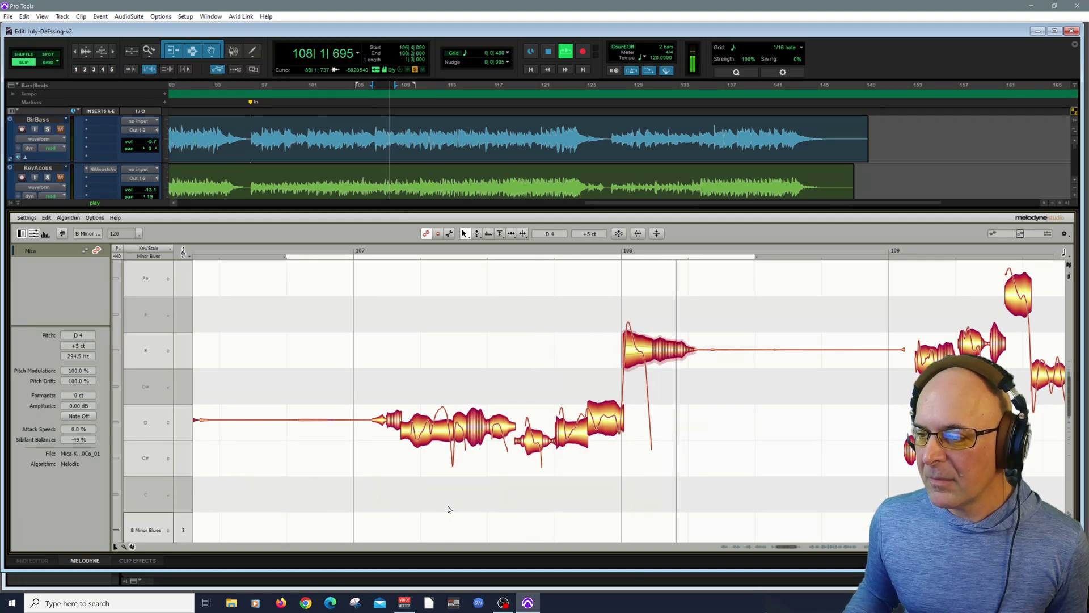
{"action": "key", "text": "space"}
Step: Lower the sibilant balance of the D note near the middle of bar 107 to -32% and check it from beat 4 of bar 106
{"action": "right_click", "coordinate": [511, 293]}
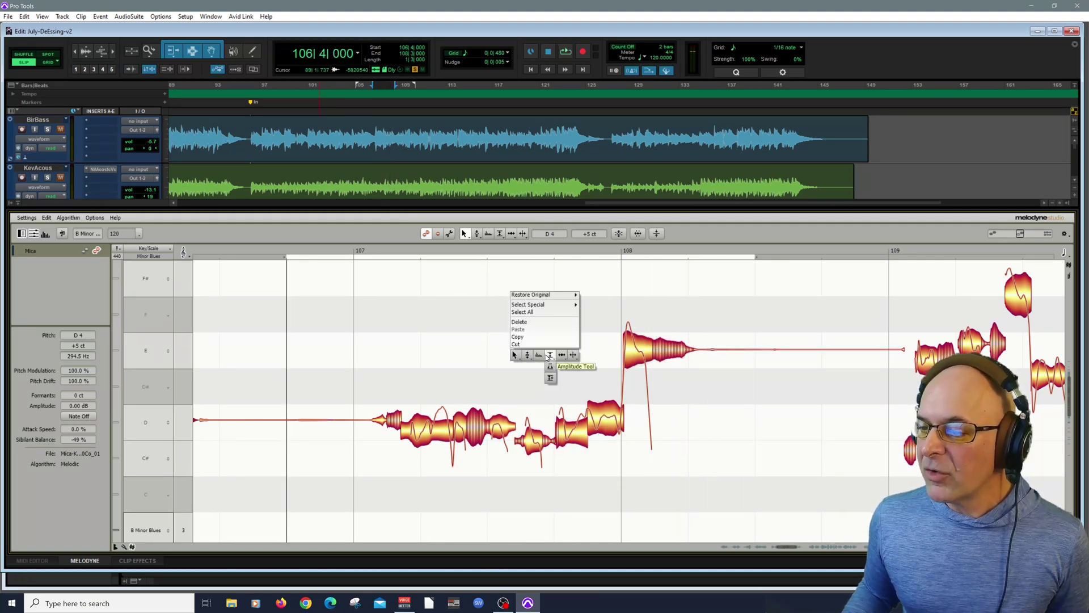
{"action": "left_click", "coordinate": [550, 355]}
{"action": "left_click", "coordinate": [479, 431]}
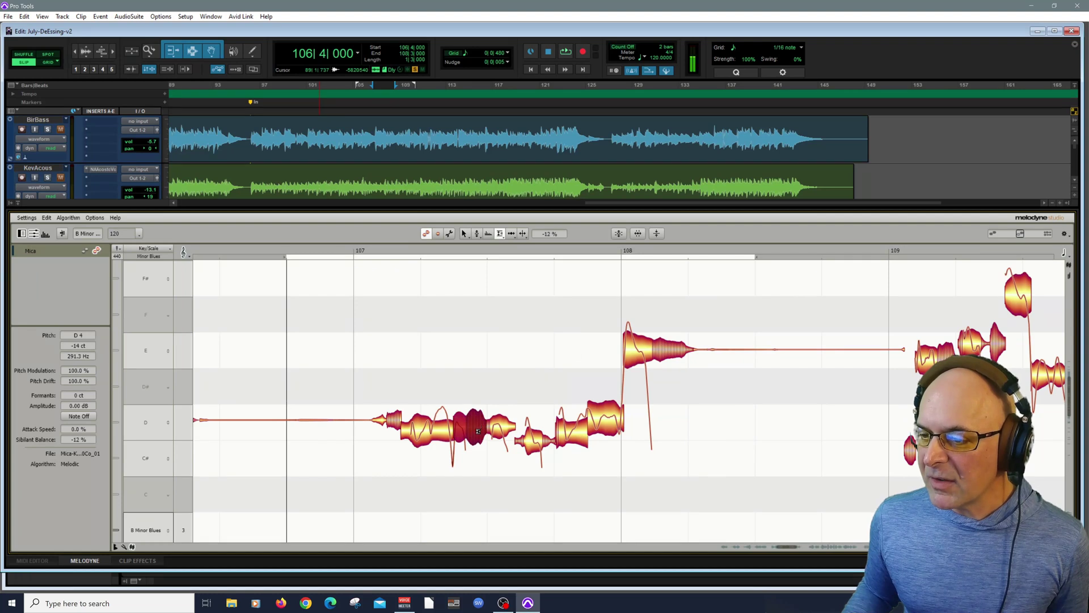
{"action": "key", "text": "space"}
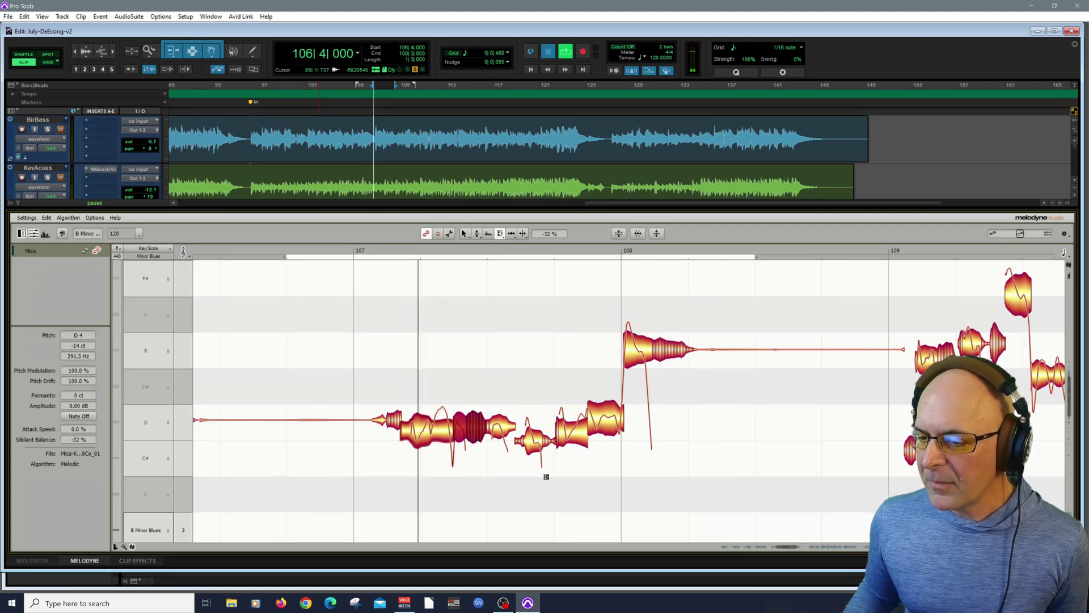
{"action": "key", "text": "space"}
{"action": "left_click", "coordinate": [296, 254]}
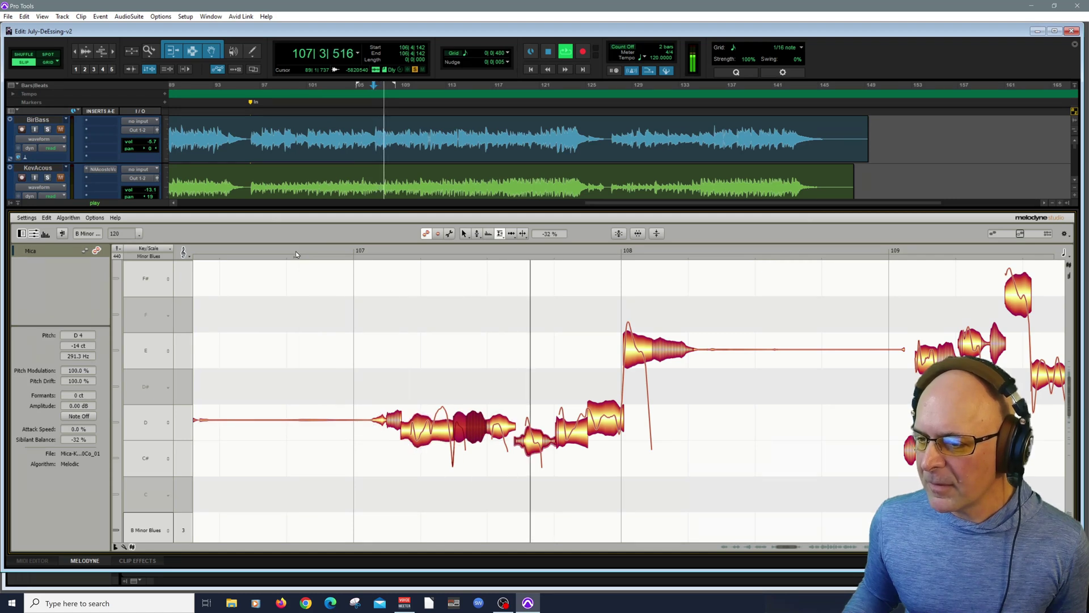
{"action": "key", "text": "space"}
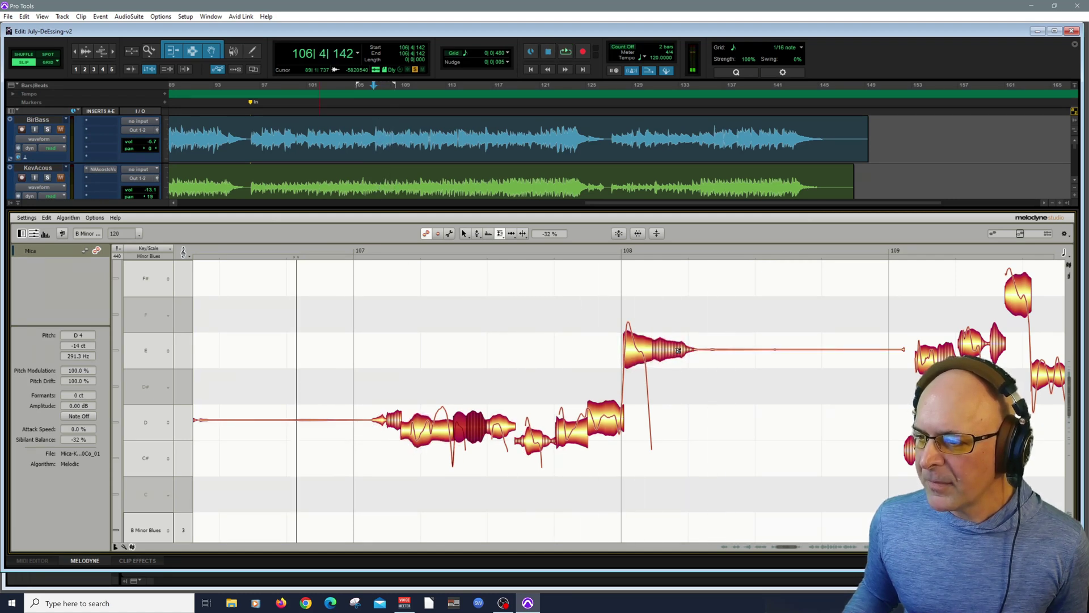
Step: Lower the sibilant balance of the E note at bar 108 to -31% and play the phrase
{"action": "left_click", "coordinate": [680, 350]}
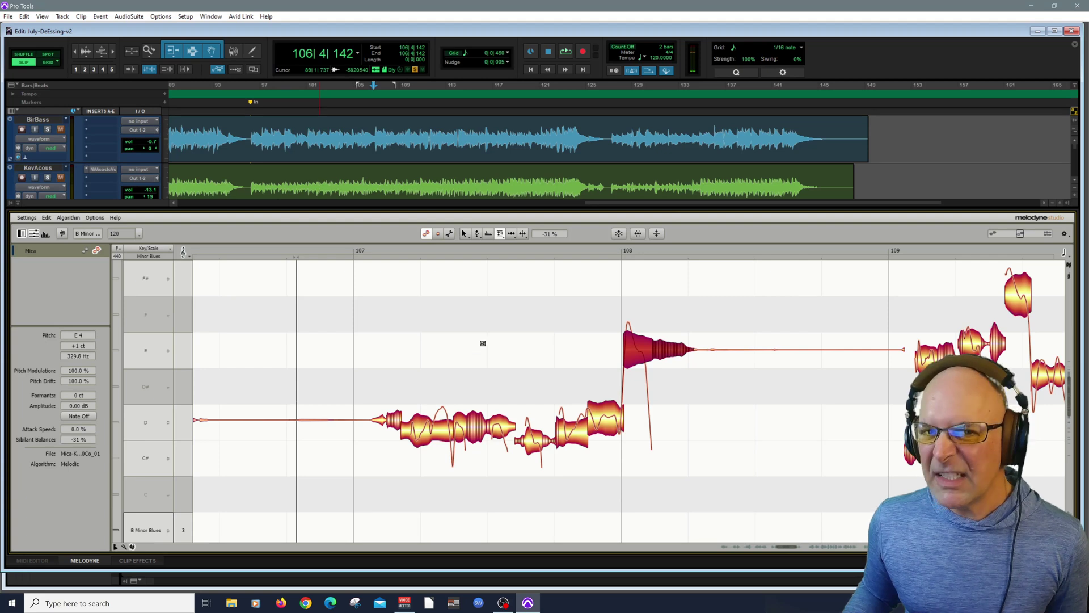
{"action": "key", "text": "space"}
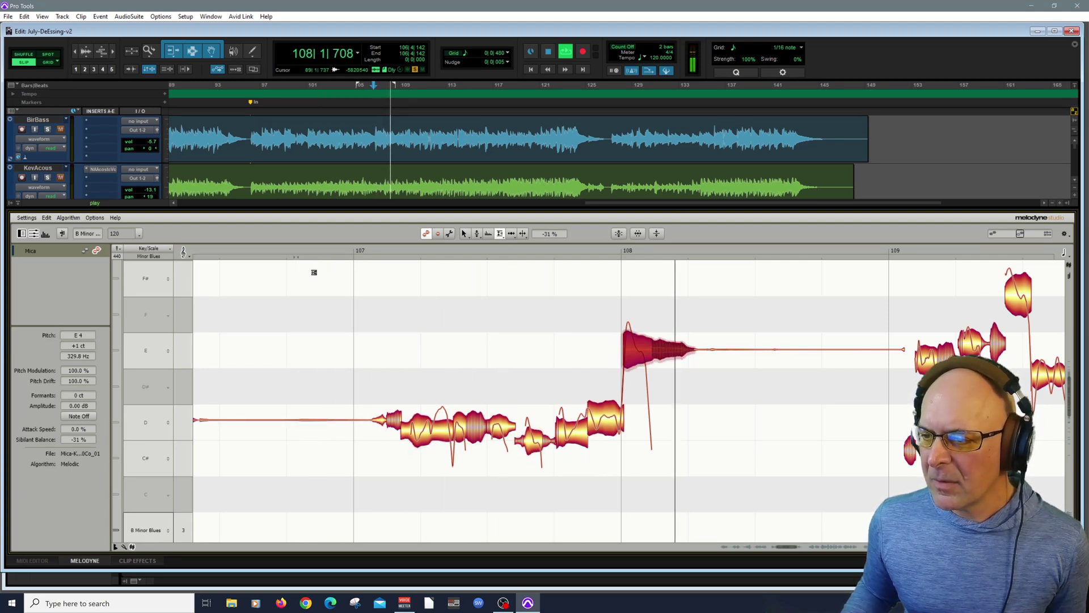
{"action": "key", "text": "space"}
Step: Fade out the trailing sibilant of the E note at bar 108 and play the phrase
{"action": "right_click", "coordinate": [700, 318]}
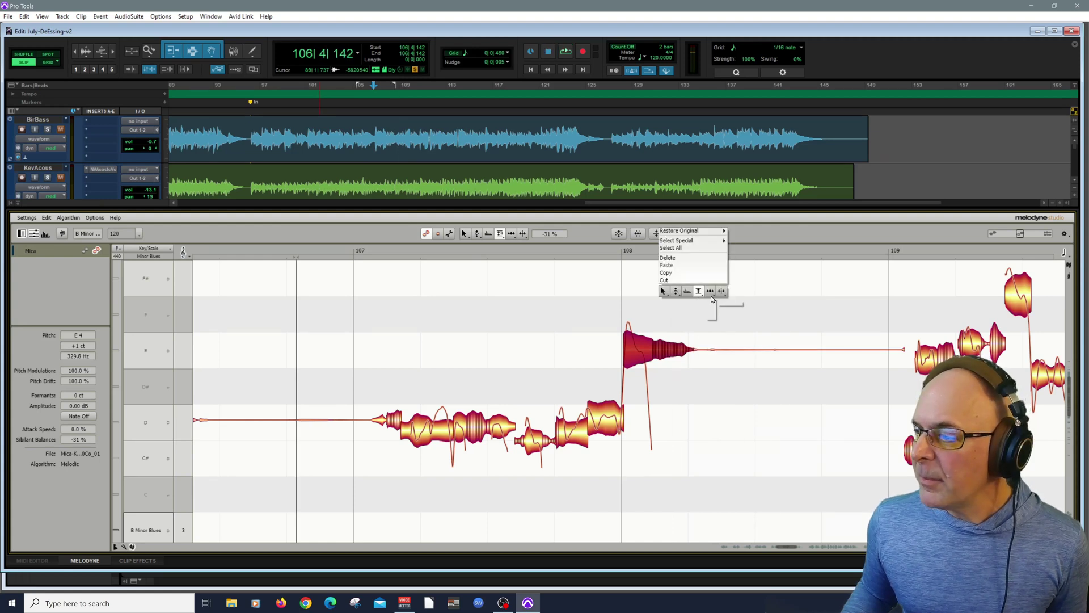
{"action": "left_click", "coordinate": [699, 301]}
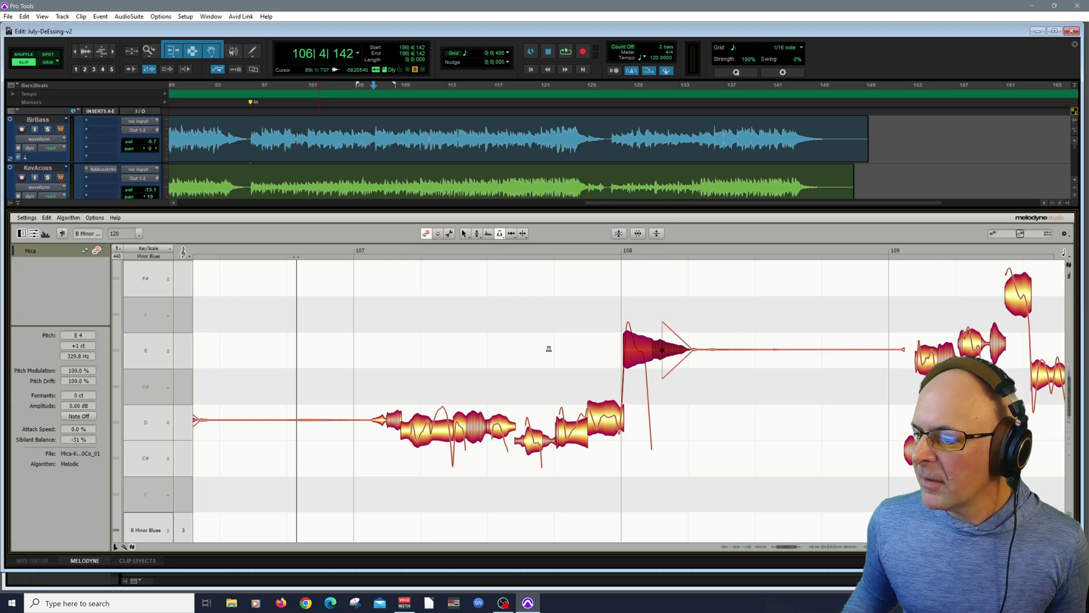
{"action": "key", "text": "space"}
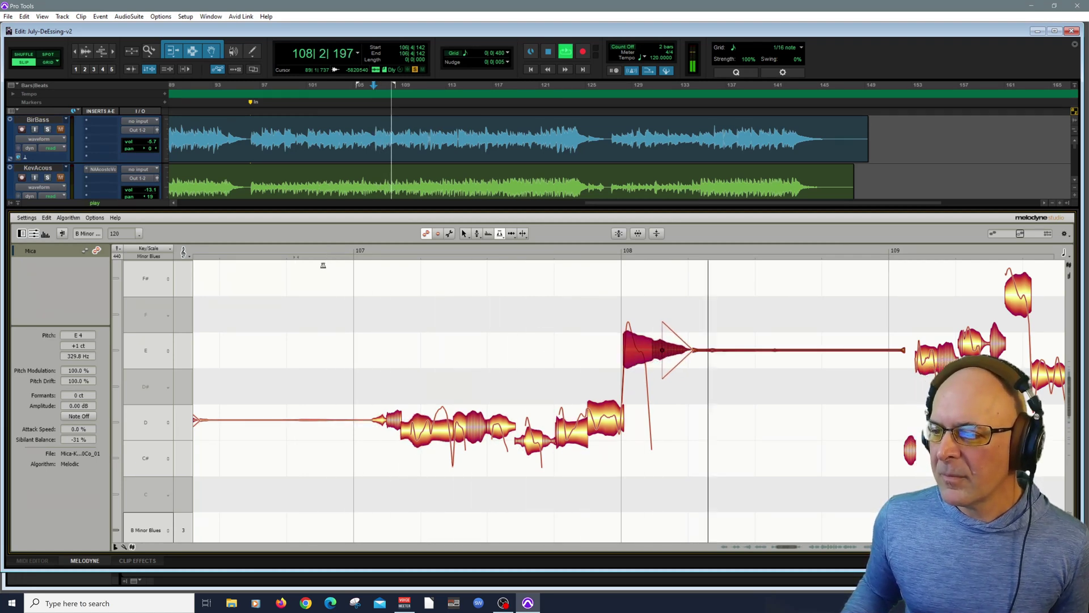
{"action": "key", "text": "space"}
Step: Reduce the sibilant balance to -46% on the E note at bar 108 and -49% on the mid-bar 107 D note, then play the phrase
{"action": "right_click", "coordinate": [710, 317]}
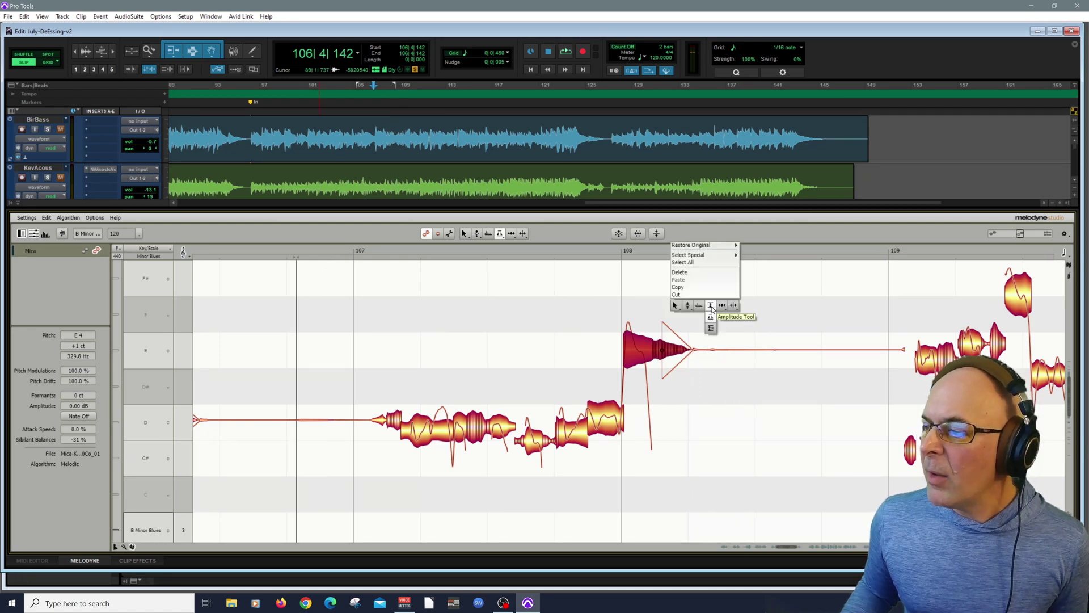
{"action": "left_click", "coordinate": [685, 348]}
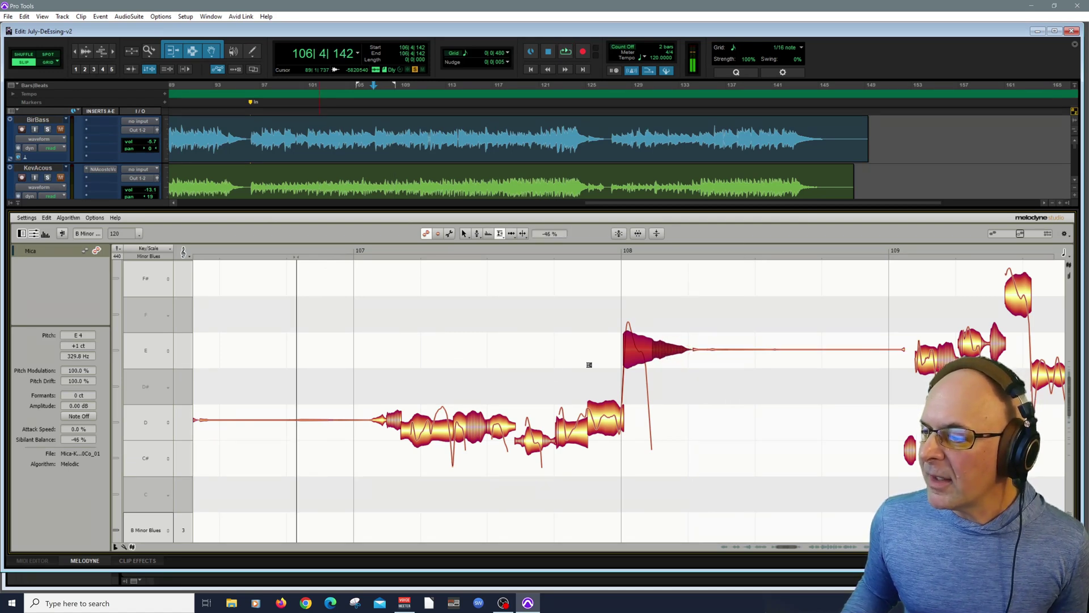
{"action": "left_click", "coordinate": [479, 431]}
{"action": "key", "text": "space"}
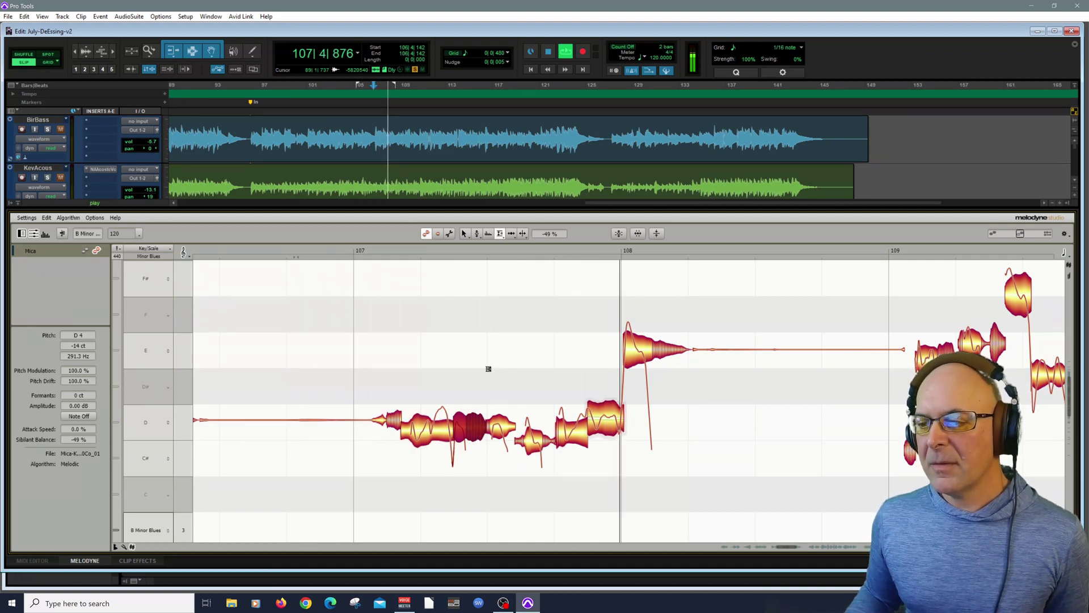
{"action": "key", "text": "space"}
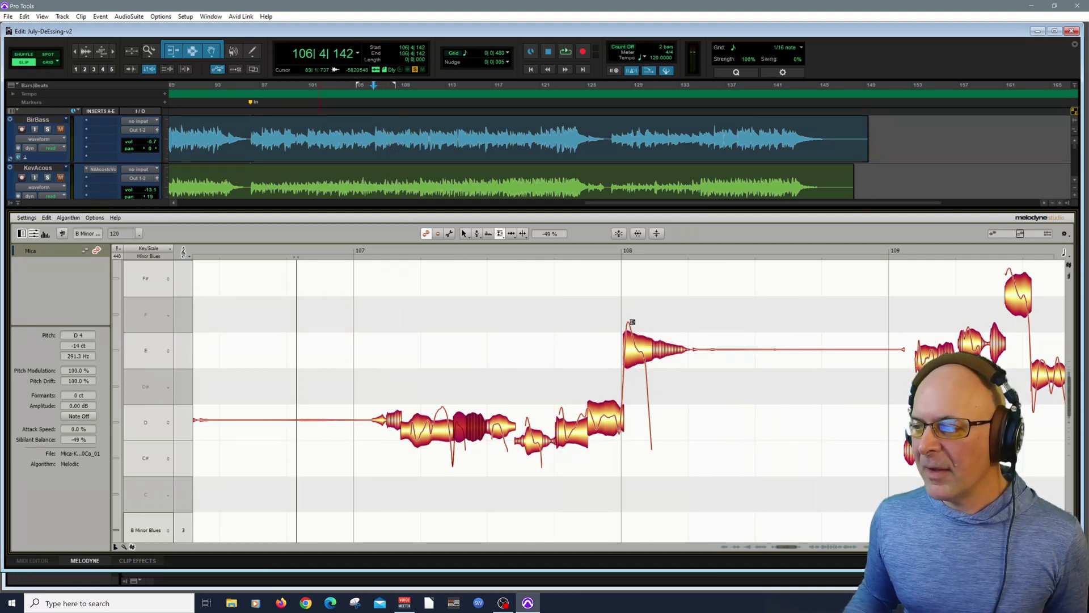
Step: Play the next phrase from beat 4 of bar 108 into bar 110 to listen for its sibilants
{"action": "left_click", "coordinate": [840, 254]}
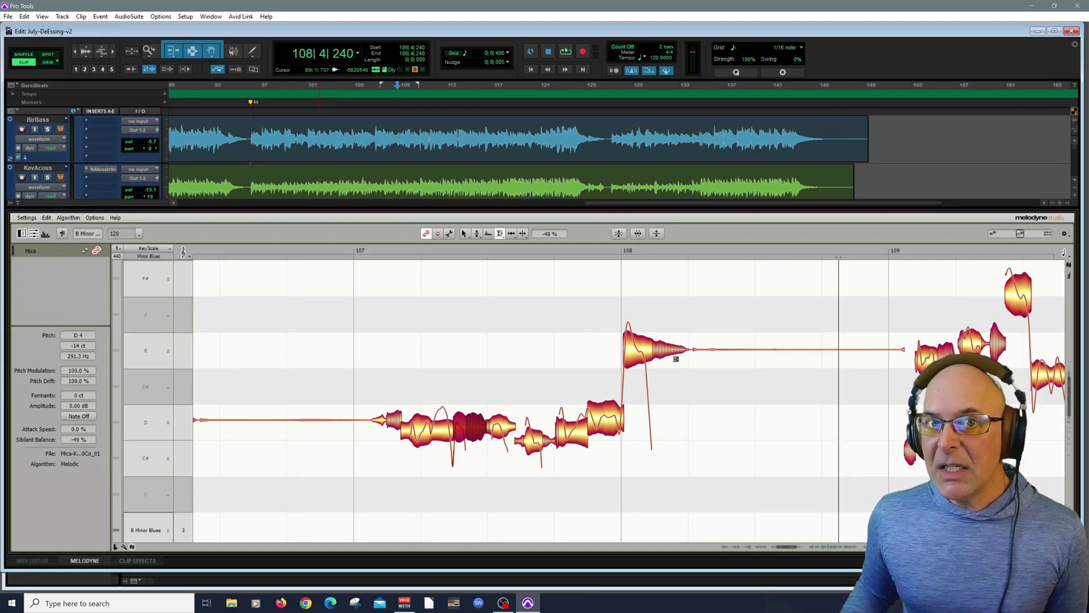
{"action": "left_click_drag", "start_coordinate": [789, 551], "coordinate": [801, 551]}
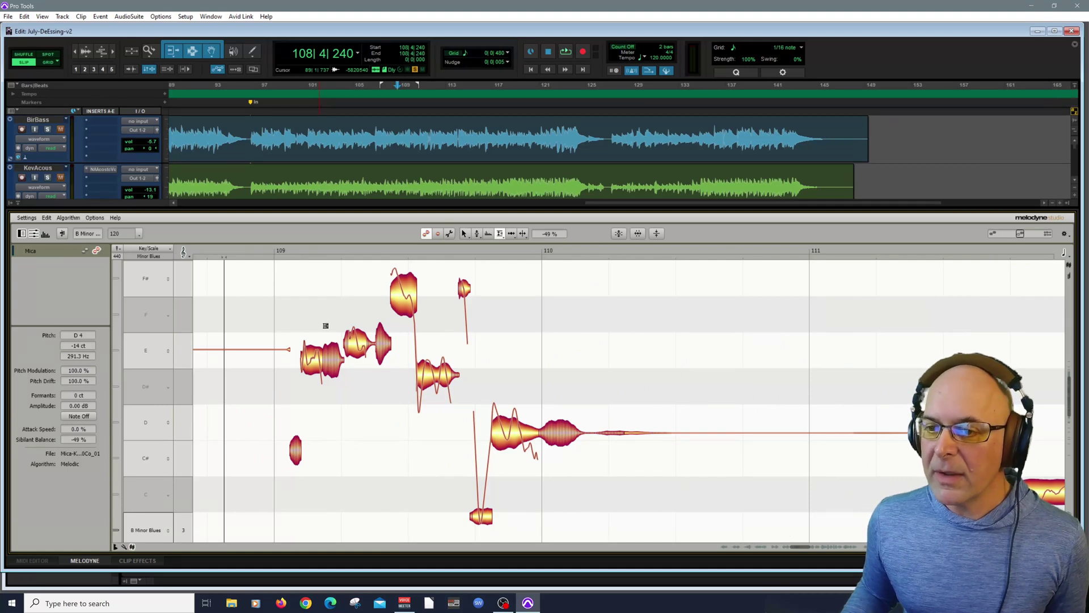
{"action": "key", "text": "space"}
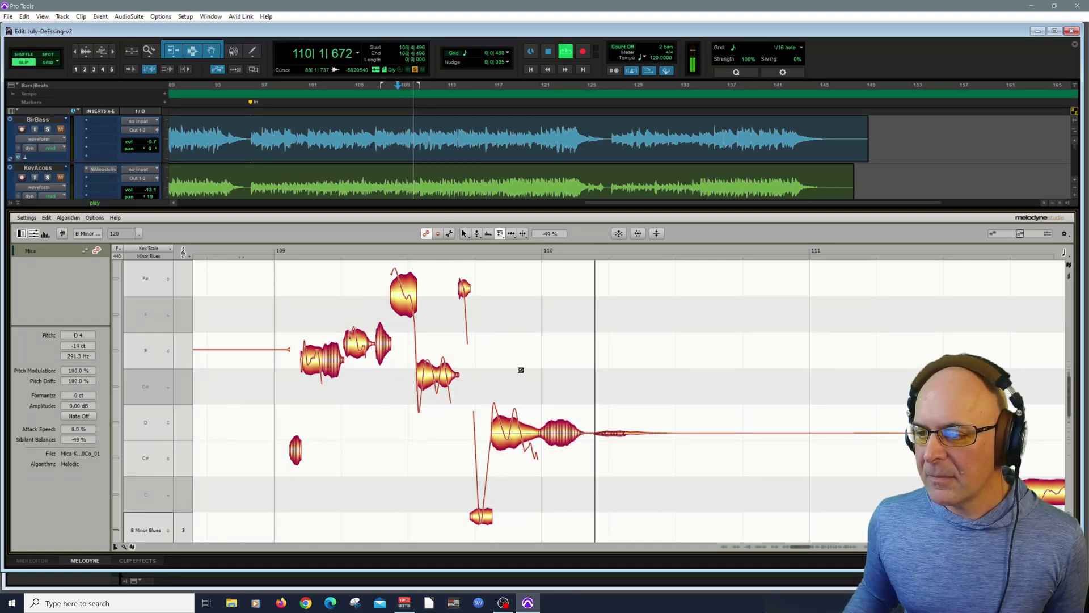
{"action": "key", "text": "space"}
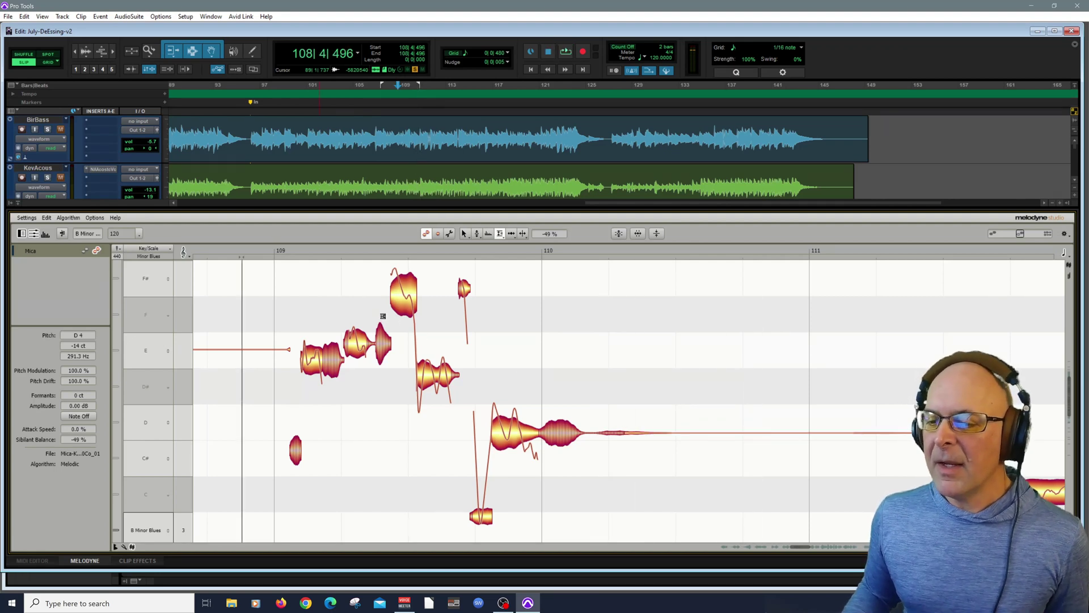
Step: Lower the sibilant balance of the two E notes after bar 109, the first to -33%, and the D note around bar 110 to -41%, and play the phrase
{"action": "right_click", "coordinate": [546, 332]}
{"action": "left_click", "coordinate": [547, 332]}
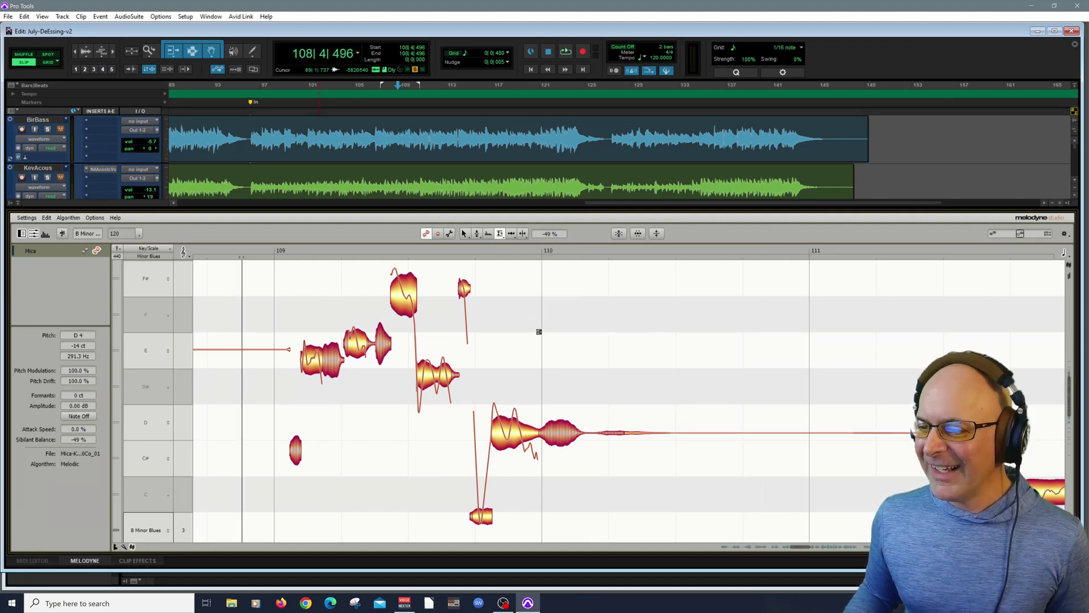
{"action": "left_click", "coordinate": [337, 363]}
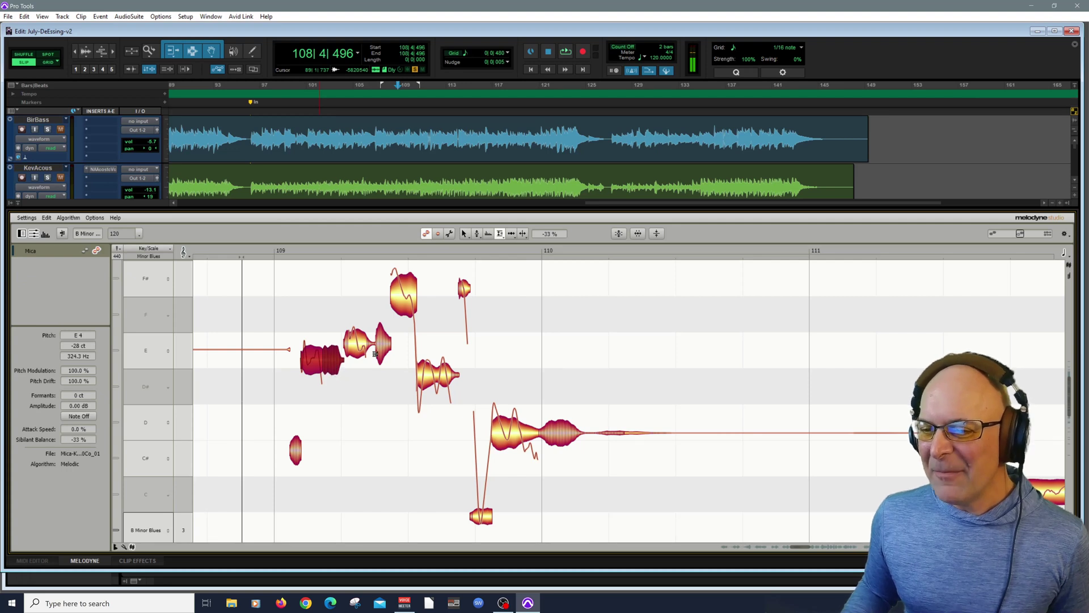
{"action": "left_click", "coordinate": [383, 353]}
{"action": "left_click", "coordinate": [556, 440]}
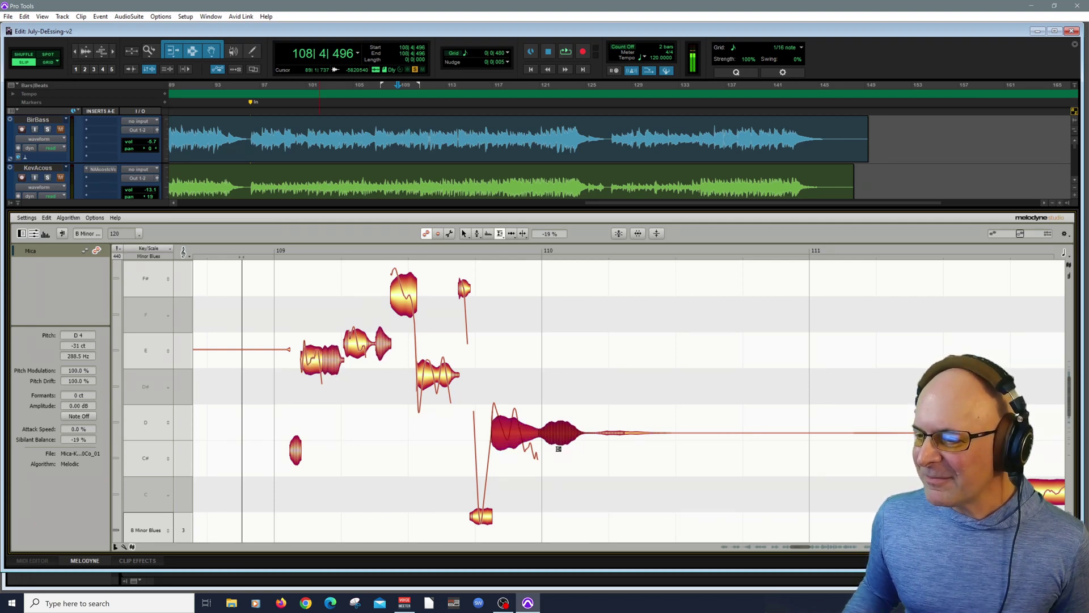
{"action": "key", "text": "space"}
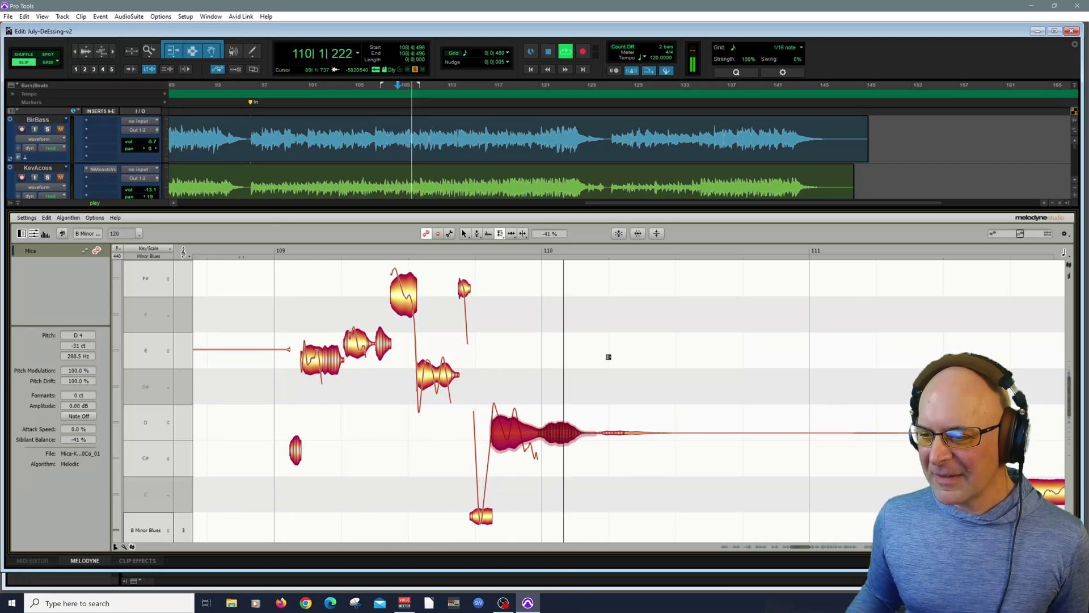
Step: Lower the sibilant balance of the D note around bar 110 to -60% and play the phrase
{"action": "key", "text": "space"}
{"action": "key", "text": "space"}
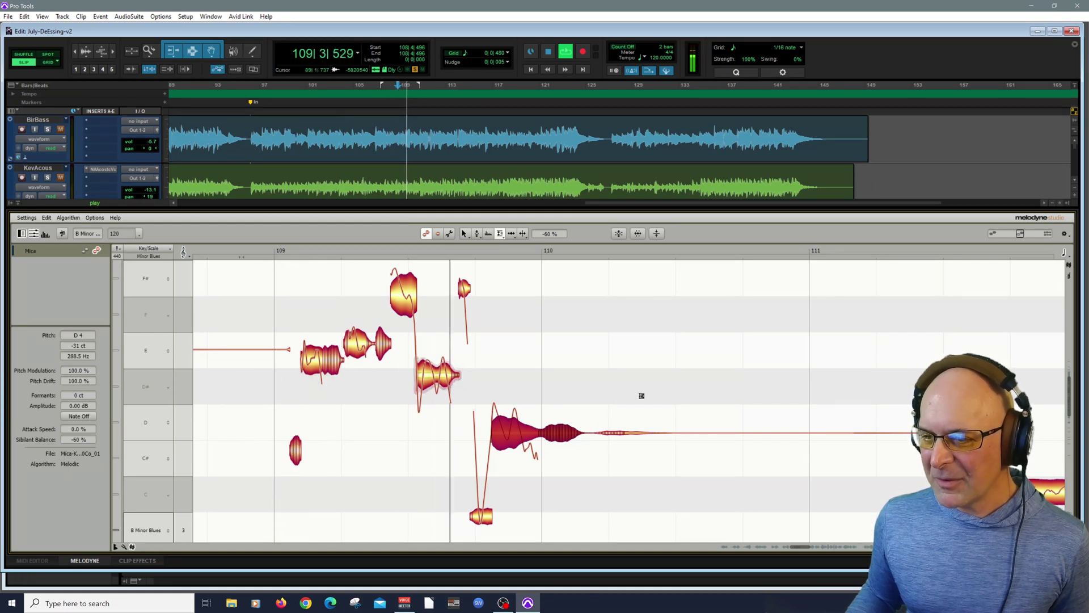
{"action": "key", "text": "space"}
Step: Fade out the trailing sibilant of the D note from bar 110 with the Fade tool and play the phrase
{"action": "right_click", "coordinate": [606, 354]}
{"action": "left_click", "coordinate": [602, 356]}
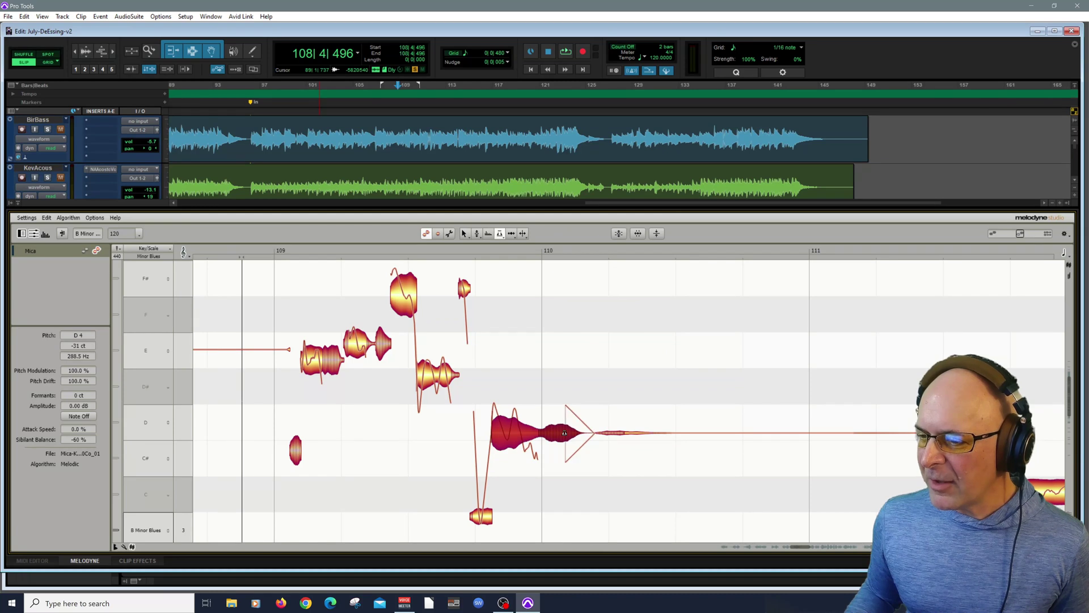
{"action": "left_click_drag", "start_coordinate": [565, 433], "coordinate": [543, 434]}
{"action": "key", "text": "space"}
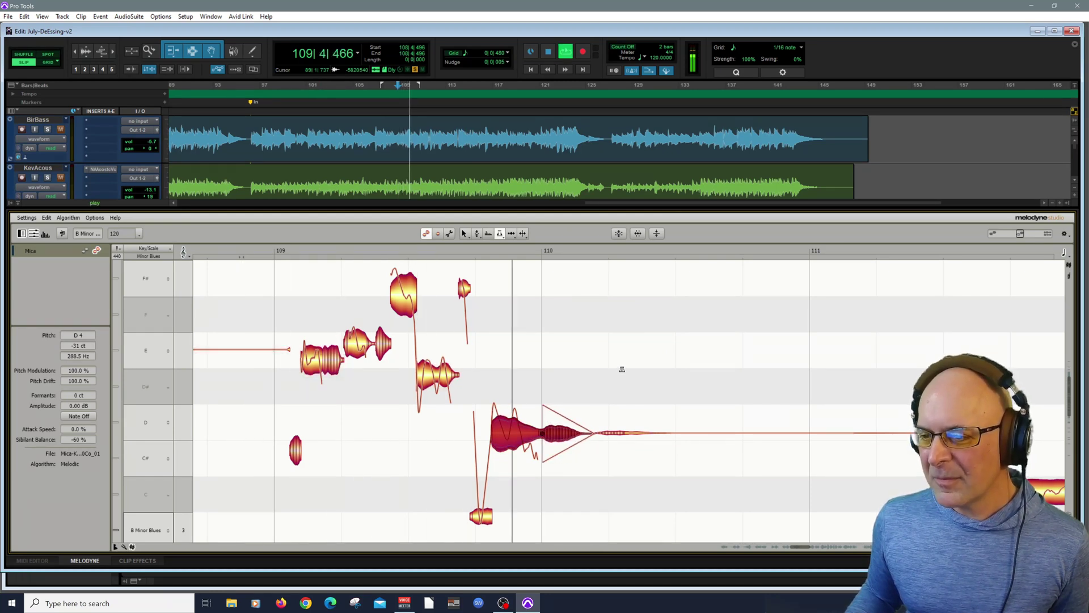
{"action": "key", "text": "space"}
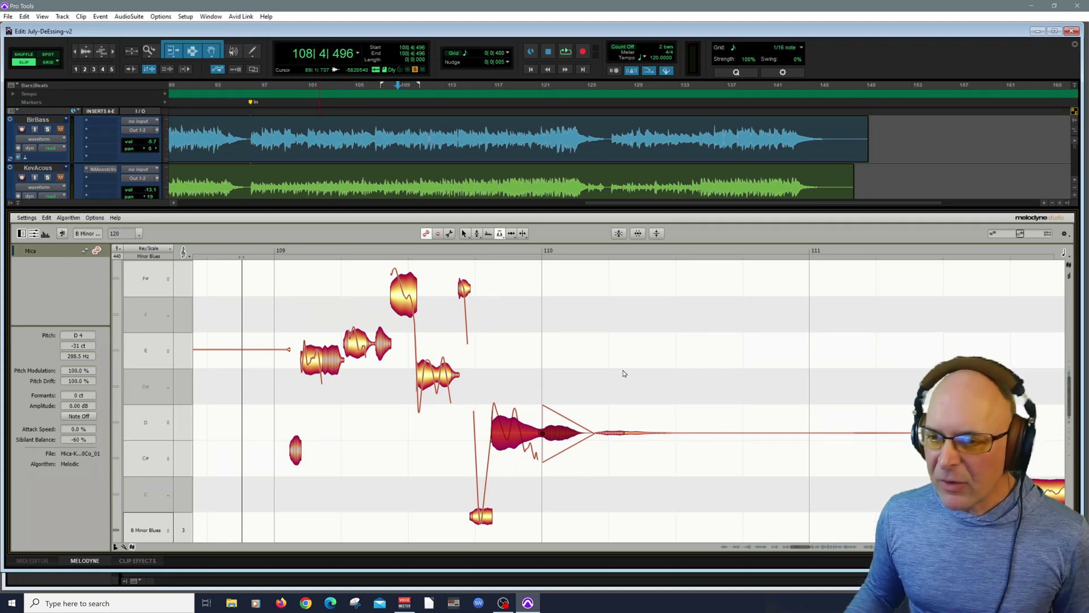
Step: Play on from beat 2 of bar 110 and from beat 3 of bar 111 to find the next sibilants
{"action": "left_click", "coordinate": [616, 255]}
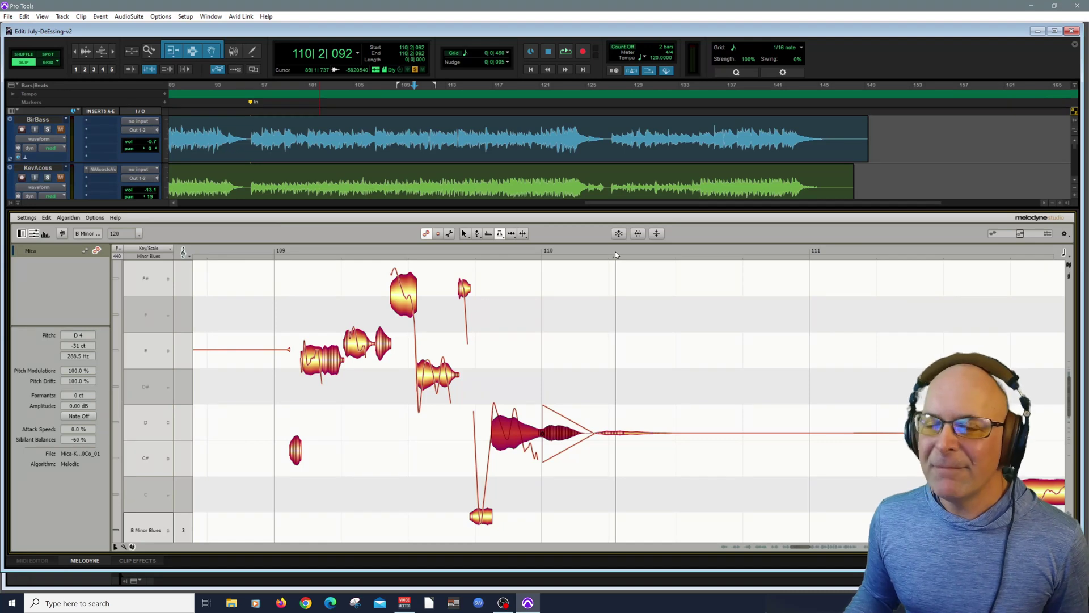
{"action": "key", "text": "space"}
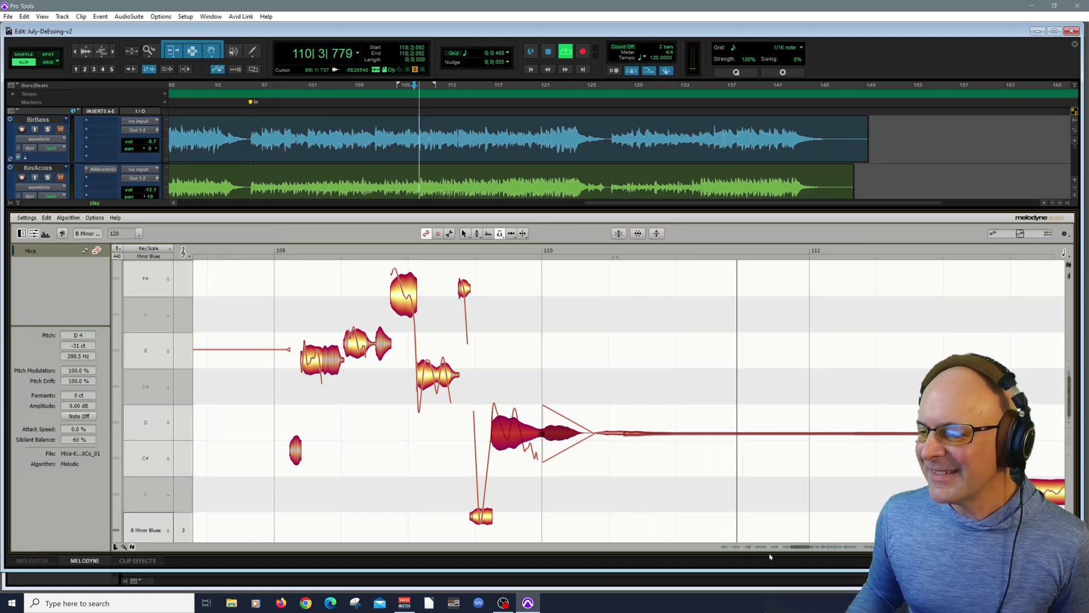
{"action": "left_click_drag", "start_coordinate": [793, 547], "coordinate": [737, 414]}
{"action": "right_click", "coordinate": [773, 481]}
{"action": "left_click", "coordinate": [756, 493]}
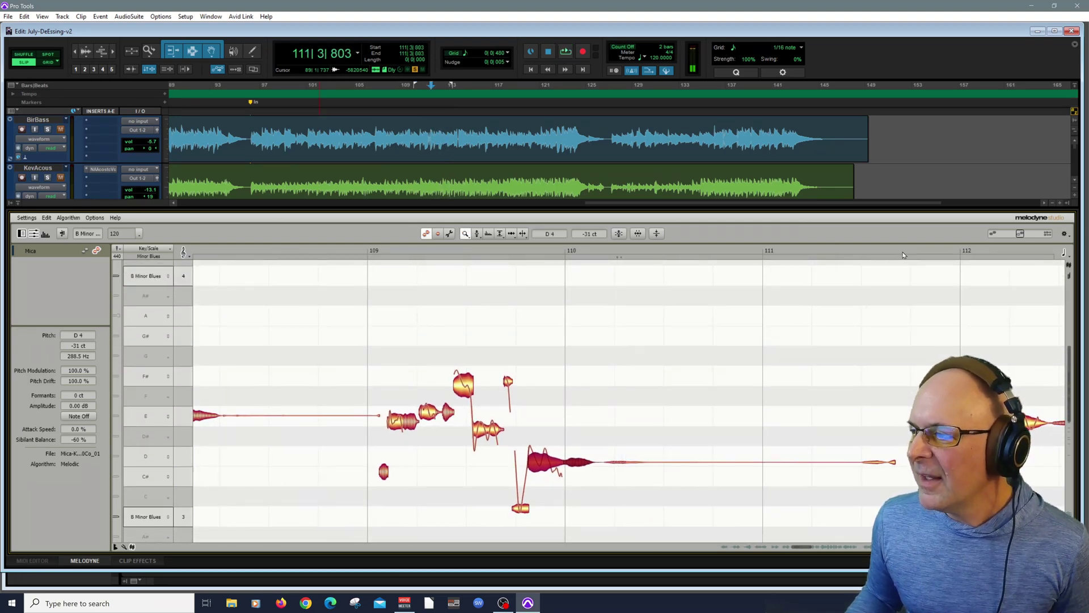
{"action": "left_click_drag", "start_coordinate": [805, 547], "coordinate": [825, 548]}
{"action": "scroll", "coordinate": [711, 450], "scroll_direction": "down", "scroll_amount": 2}
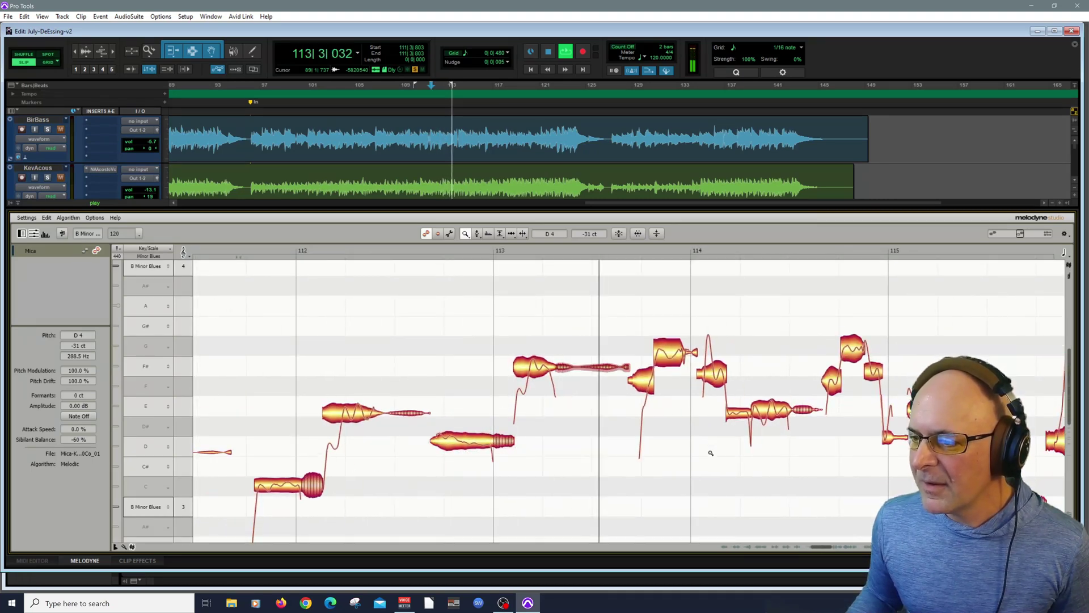
{"action": "key", "text": "space"}
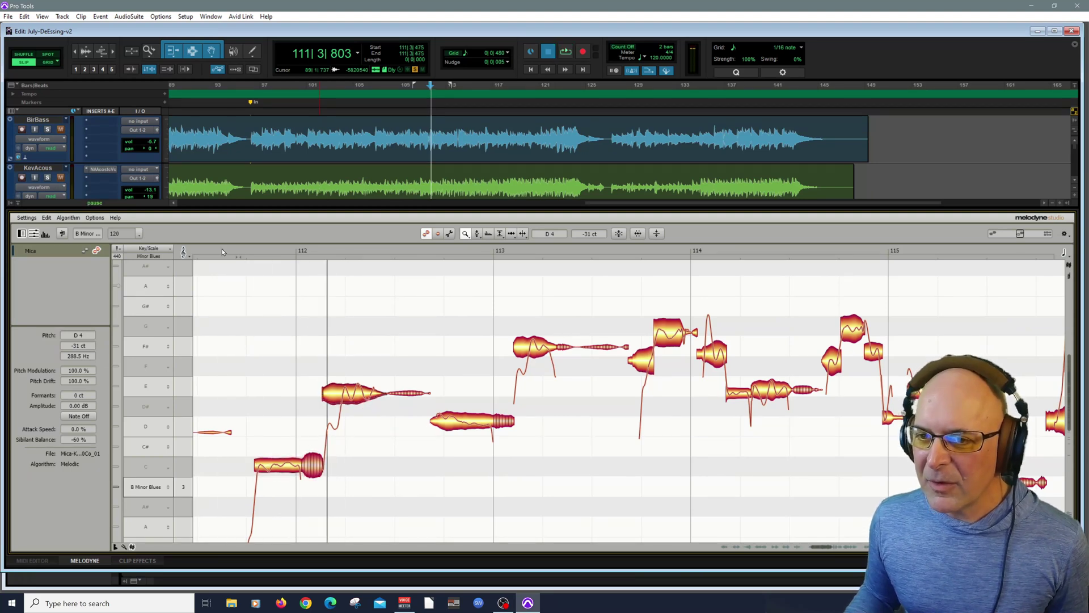
Step: Replay the phrase start just before bar 112 and choose the Sibilant Balance tool
{"action": "left_click", "coordinate": [222, 252]}
{"action": "key", "text": "space"}
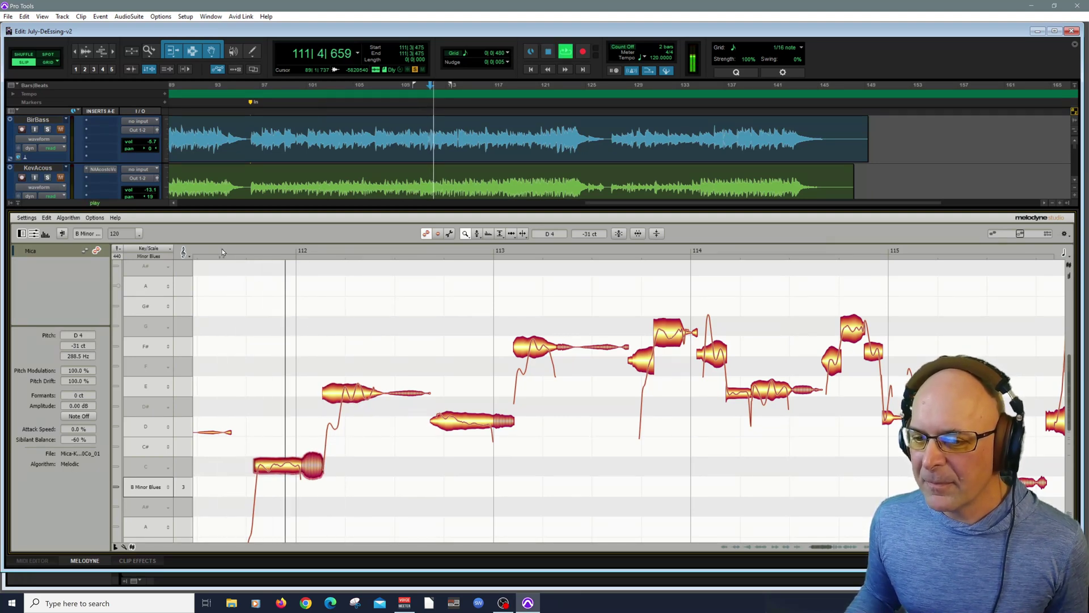
{"action": "key", "text": "space"}
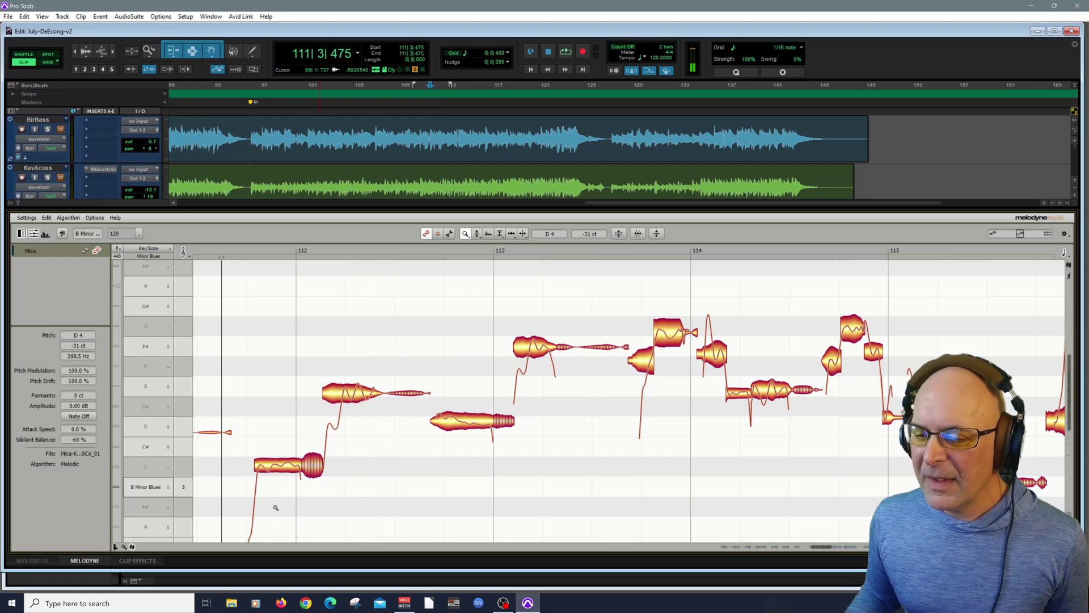
{"action": "right_click", "coordinate": [336, 435]}
{"action": "mouse_move", "coordinate": [372, 413]}
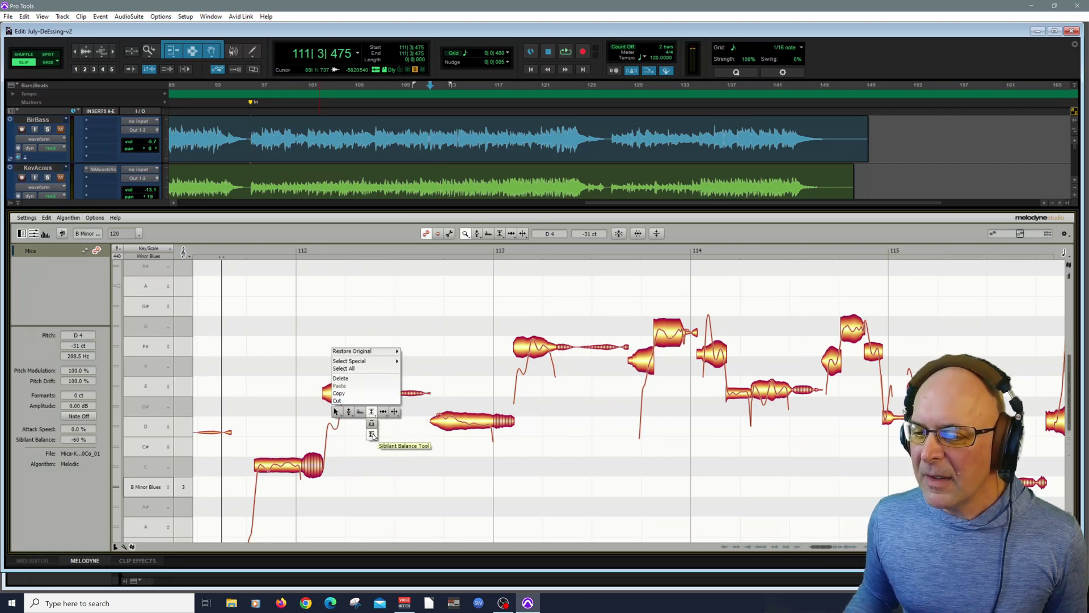
{"action": "left_click", "coordinate": [372, 435]}
Step: Mute the AcousGit track and play the phrase from beat 3 of bar 111
{"action": "scroll", "coordinate": [55, 154], "scroll_direction": "down", "scroll_amount": 3}
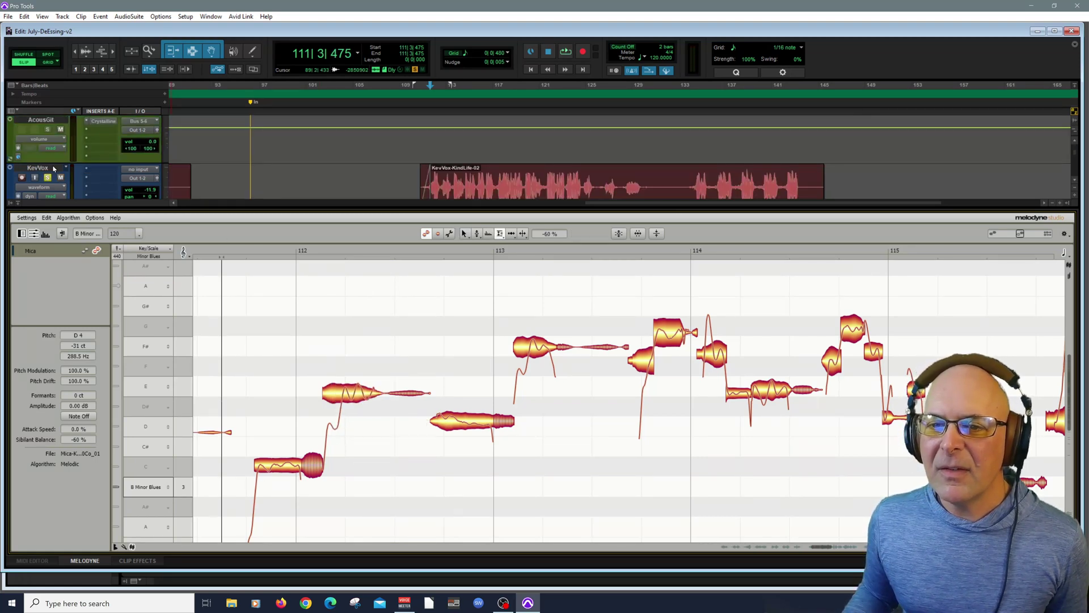
{"action": "left_click", "coordinate": [60, 130]}
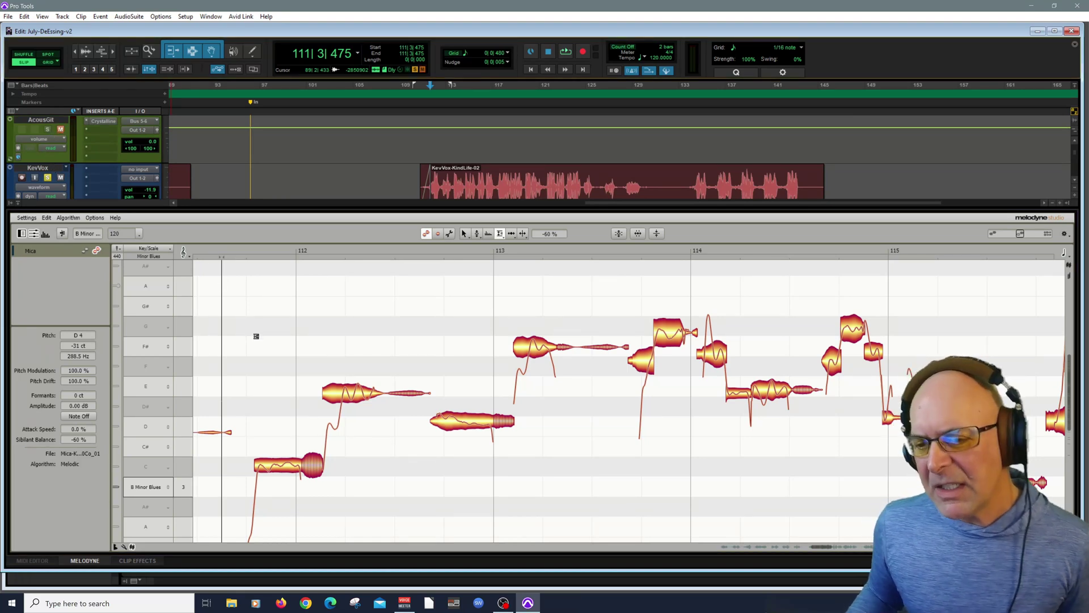
{"action": "key", "text": "space"}
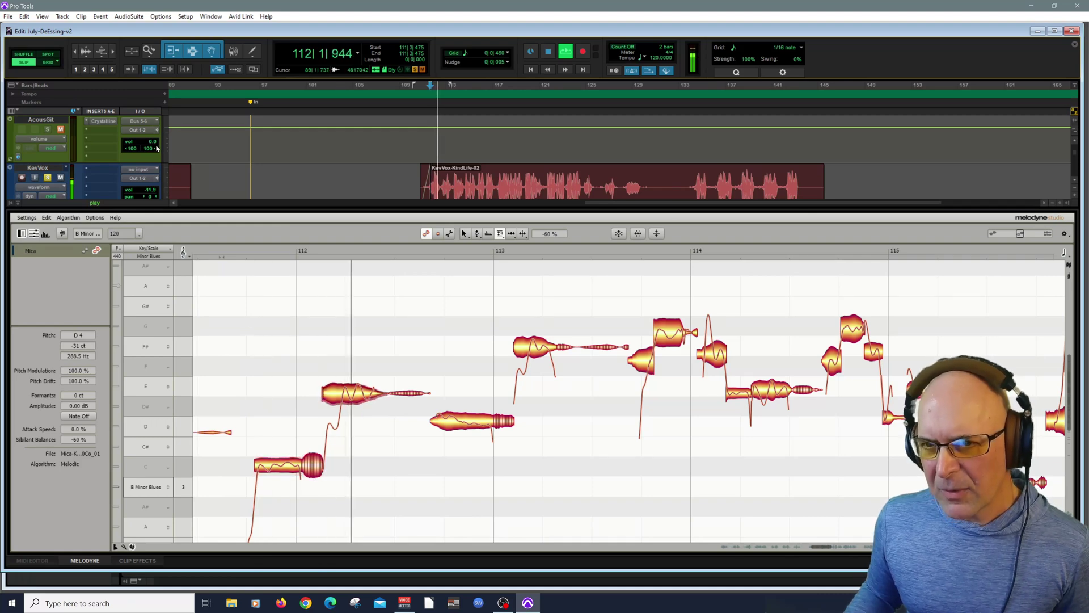
{"action": "key", "text": "space"}
Step: In the Mix window, mute the BirBass, KevAcous, VoxAux and VoxRoom tracks while the phrase plays
{"action": "scroll", "coordinate": [179, 143], "scroll_direction": "down", "scroll_amount": 5}
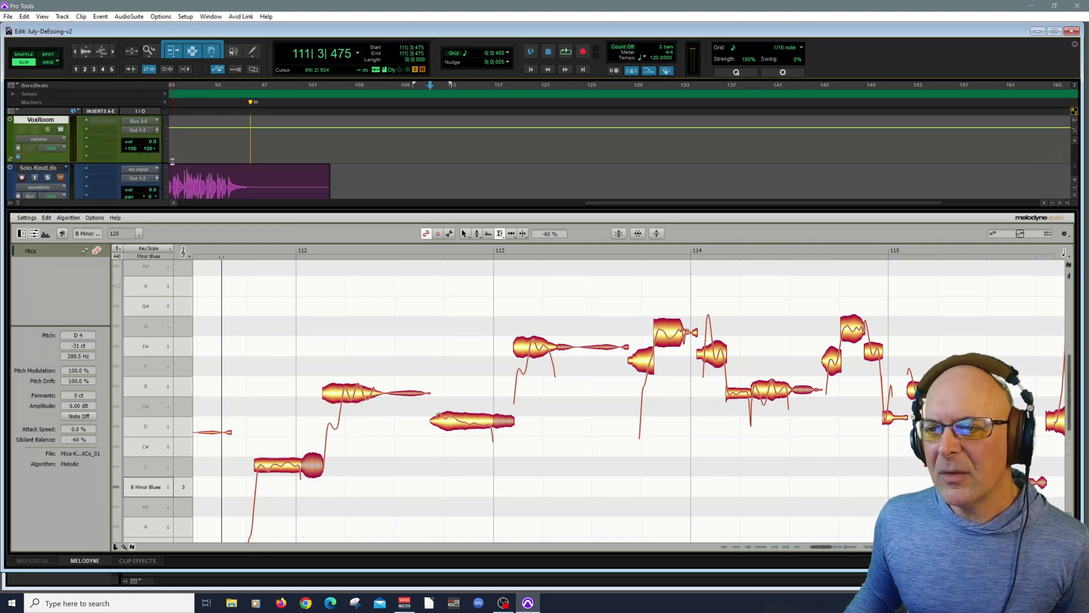
{"action": "scroll", "coordinate": [115, 148], "scroll_direction": "up", "scroll_amount": 5}
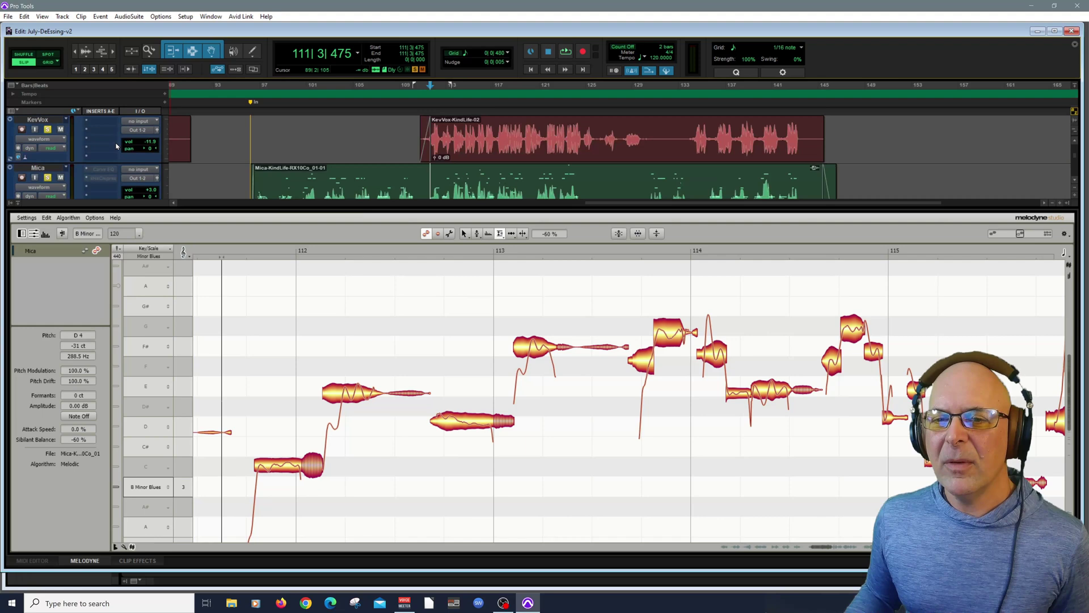
{"action": "key", "text": "ctrl+equal"}
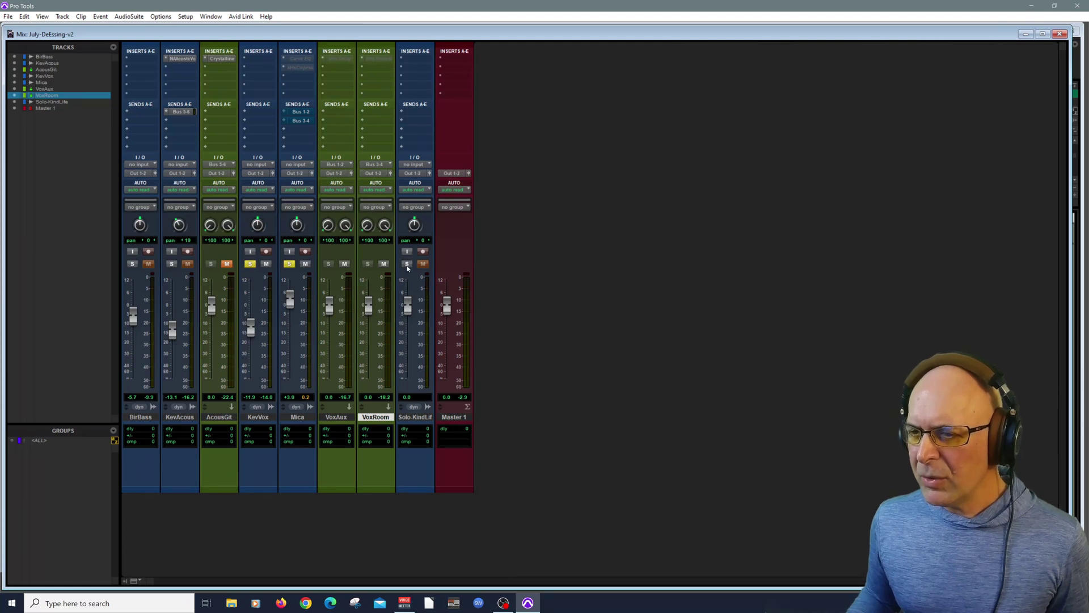
{"action": "key", "text": "space"}
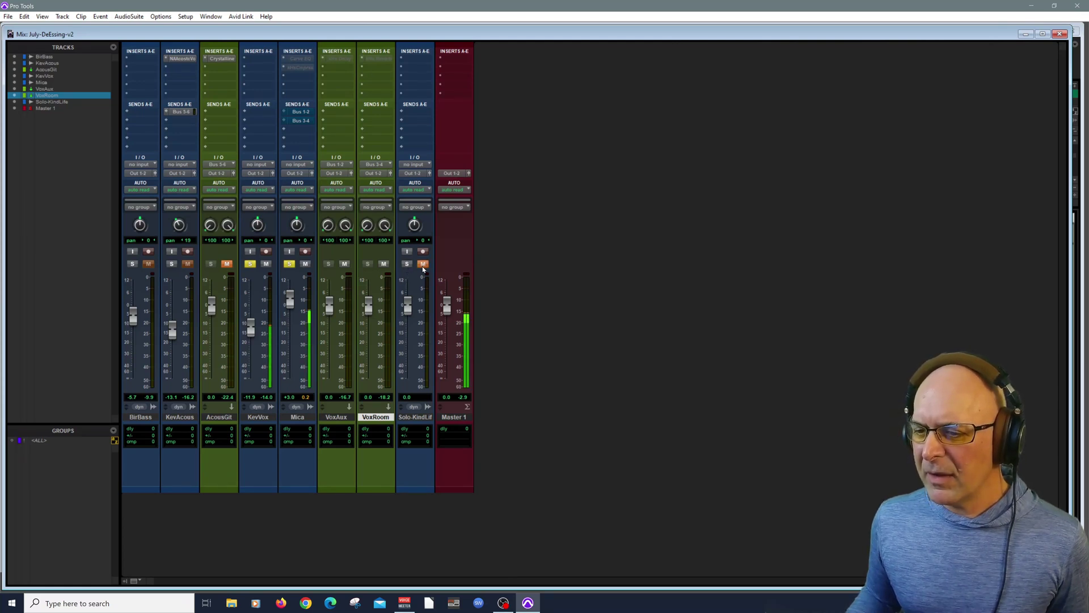
{"action": "left_click", "coordinate": [149, 263]}
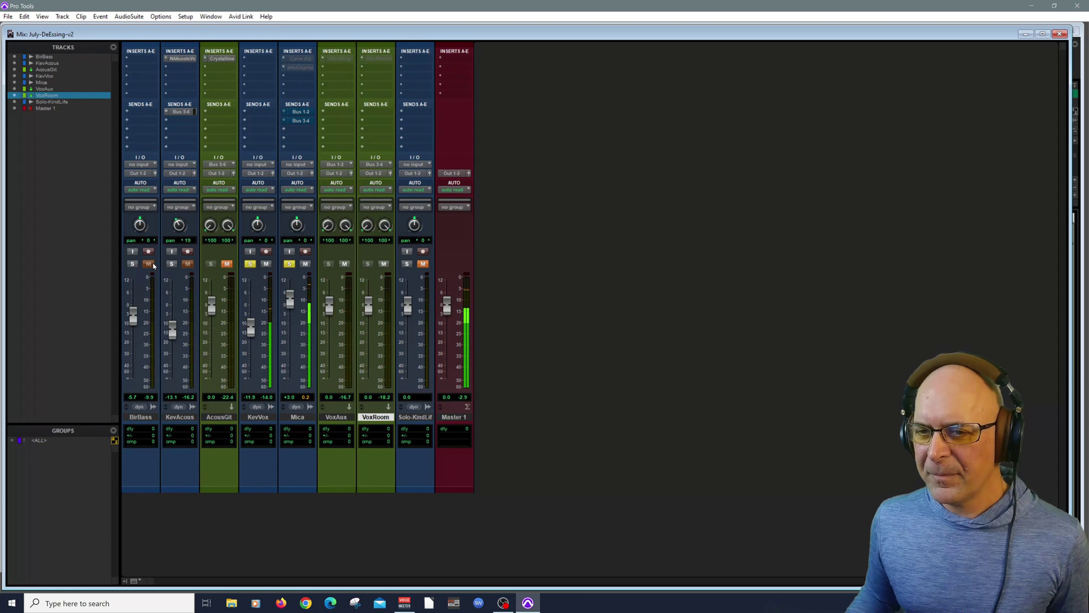
{"action": "left_click", "coordinate": [187, 263]}
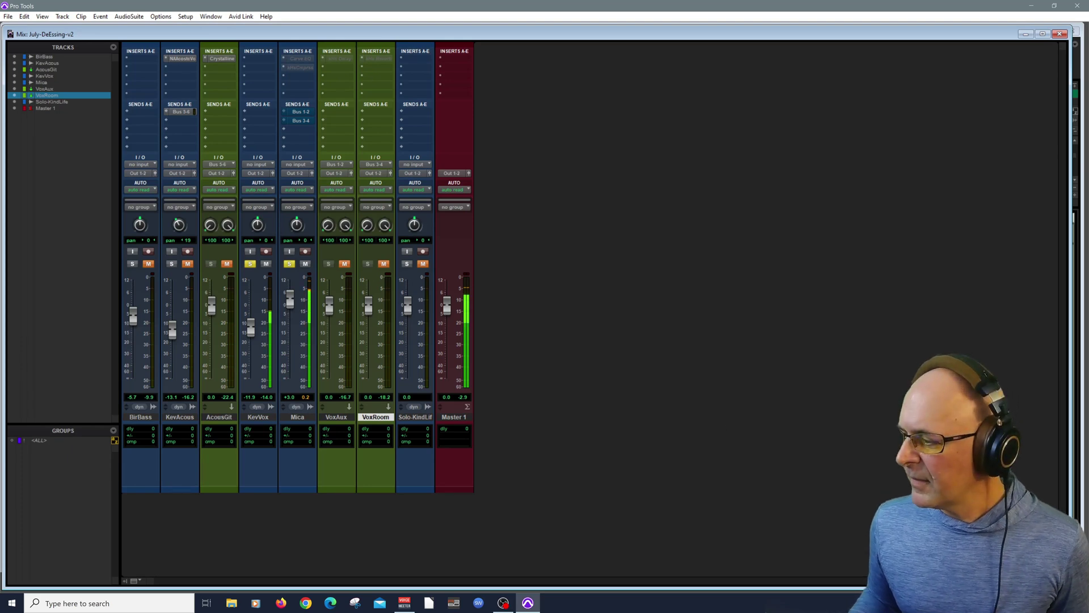
Step: Return to the Edit window with KevVox taken out of solo, and reopen the Melodyne editor while the phrase plays
{"action": "key", "text": "ctrl+equal"}
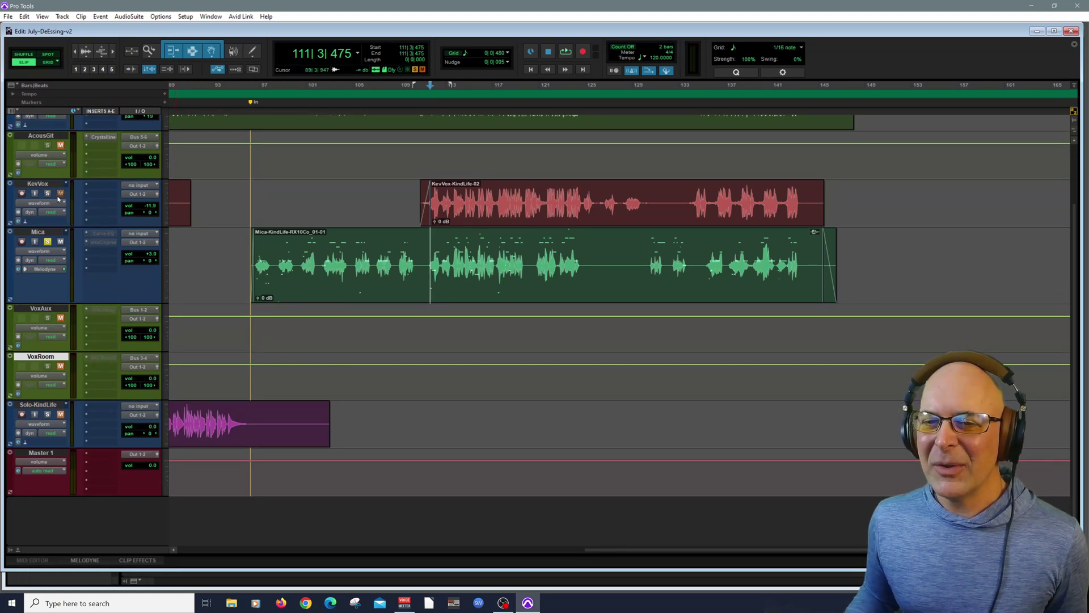
{"action": "key", "text": "space"}
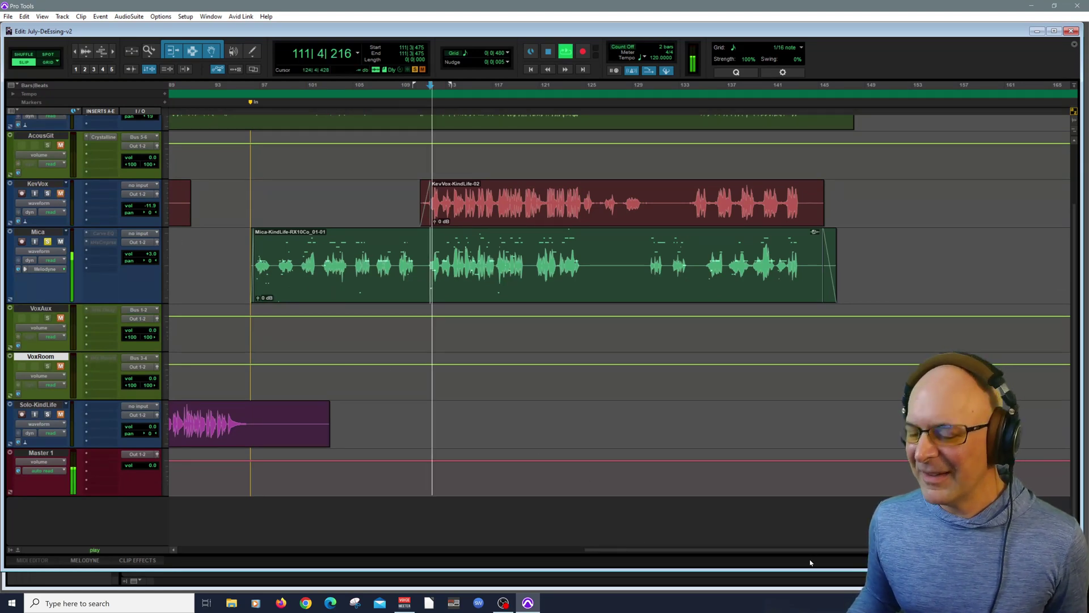
{"action": "left_click", "coordinate": [85, 560]}
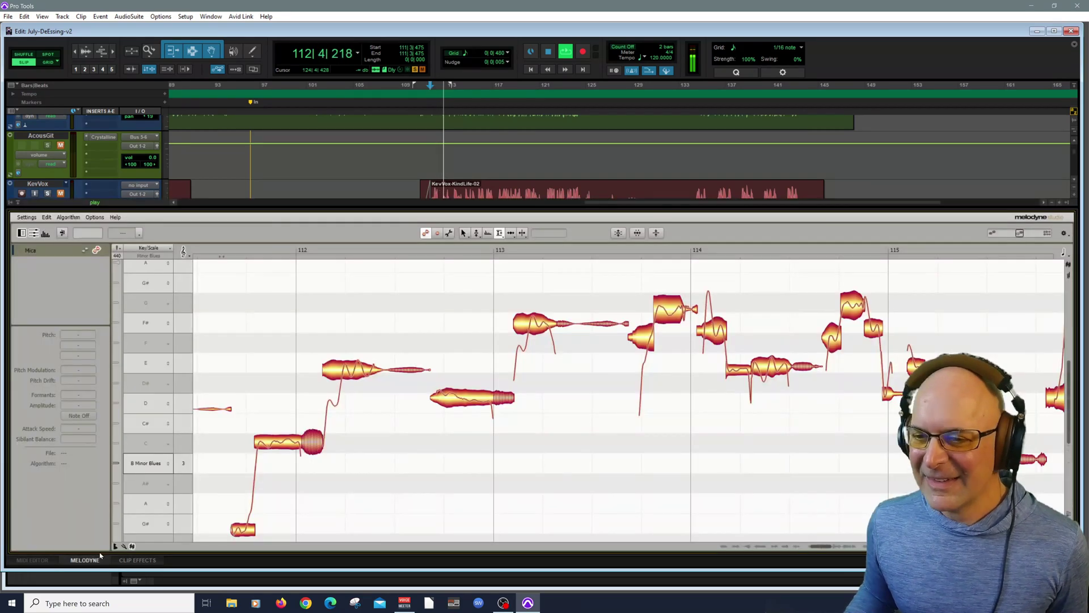
{"action": "key", "text": "space"}
Step: Reduce the sibilant balance of the C note at bar 112 to -51% and play the phrase to check it
{"action": "right_click", "coordinate": [371, 412]}
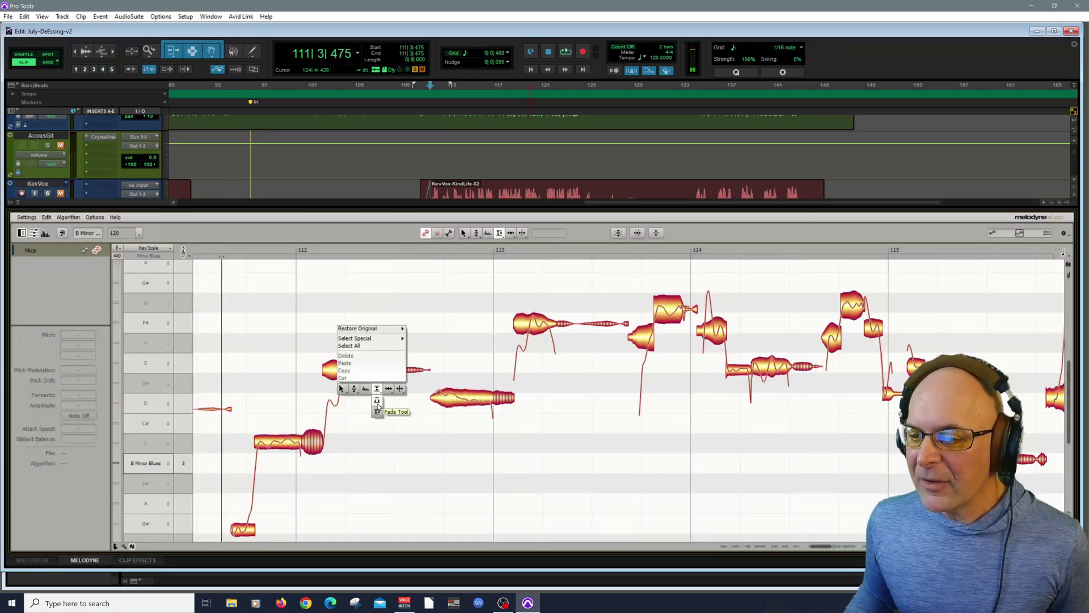
{"action": "left_click", "coordinate": [377, 412]}
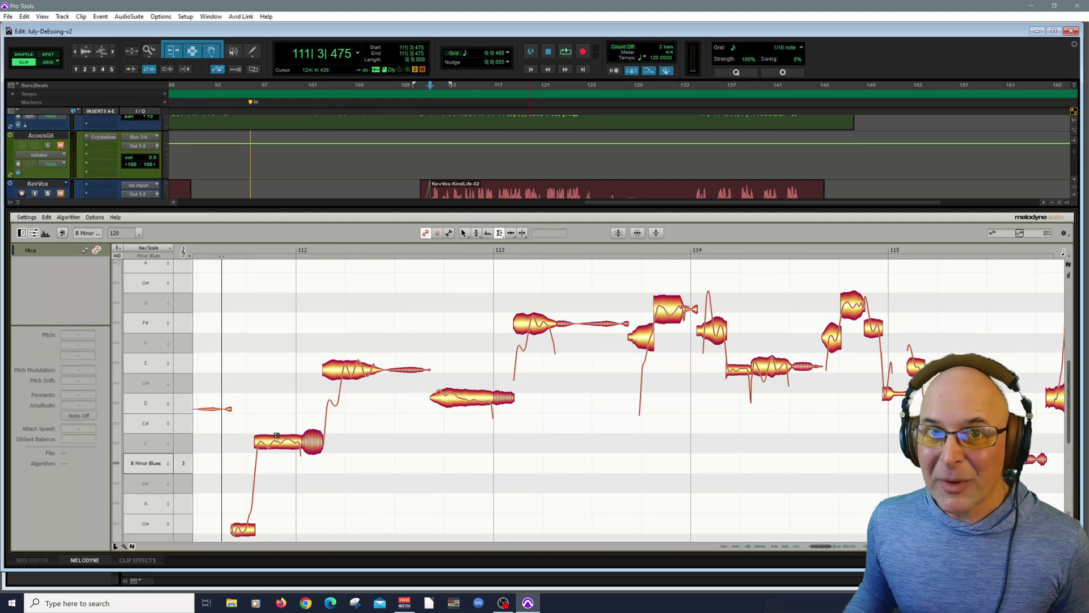
{"action": "left_click", "coordinate": [316, 447]}
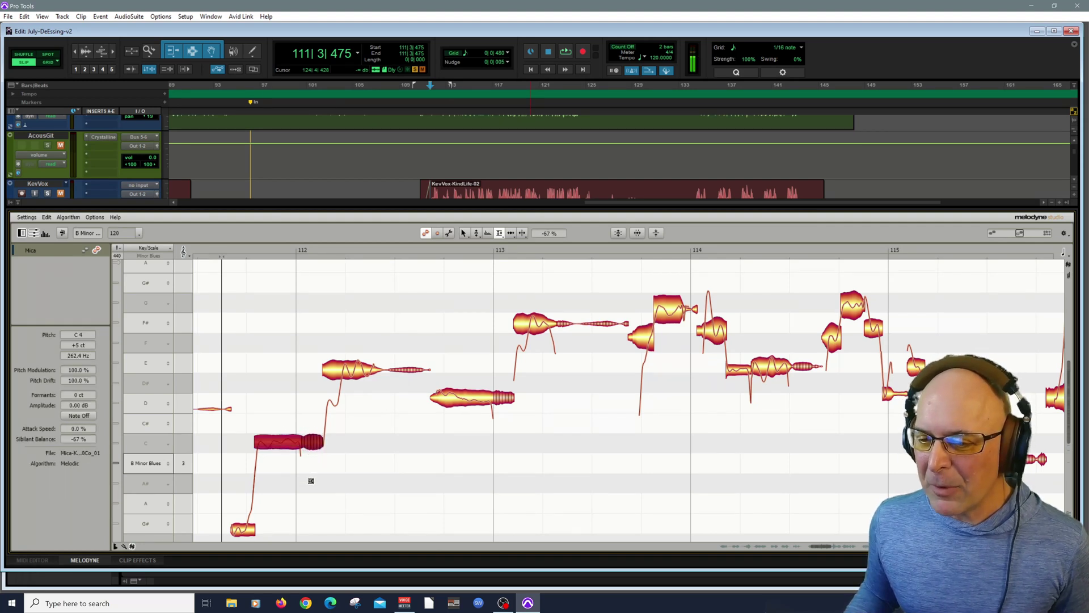
{"action": "key", "text": "space"}
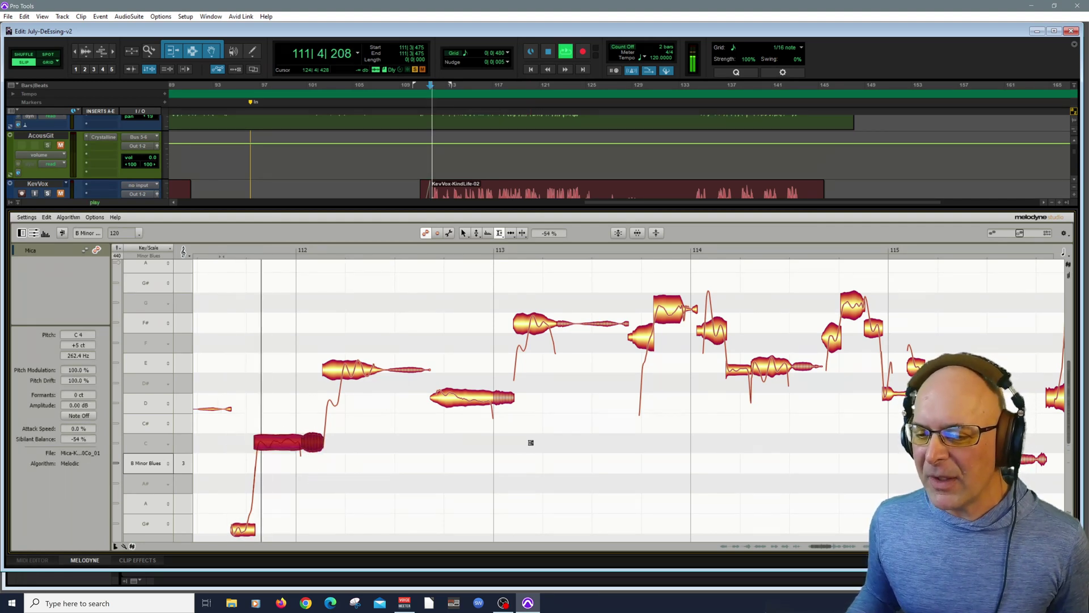
{"action": "key", "text": "space"}
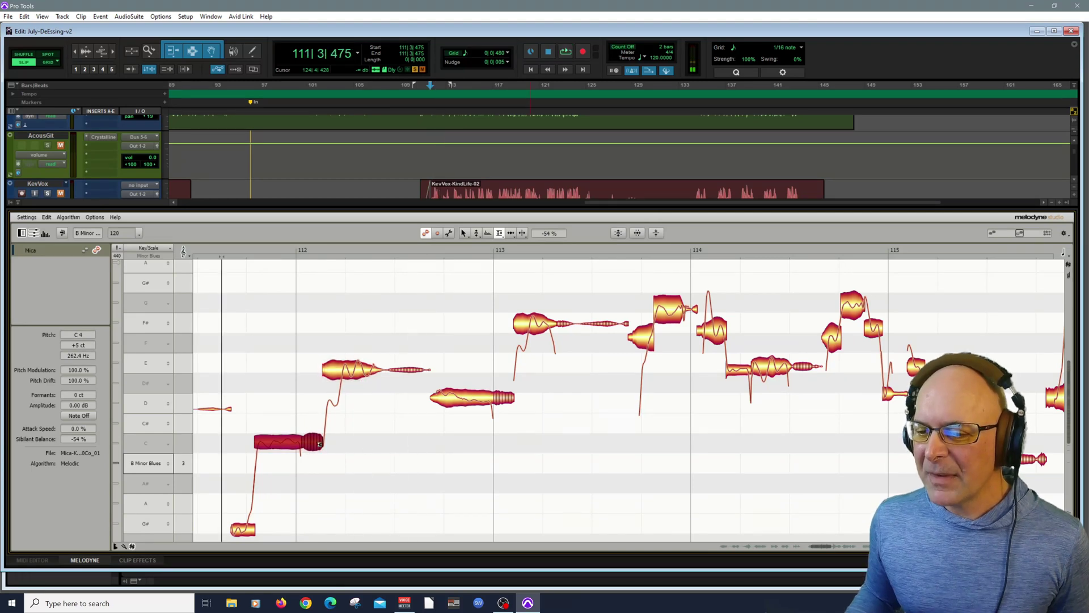
{"action": "key", "text": "space"}
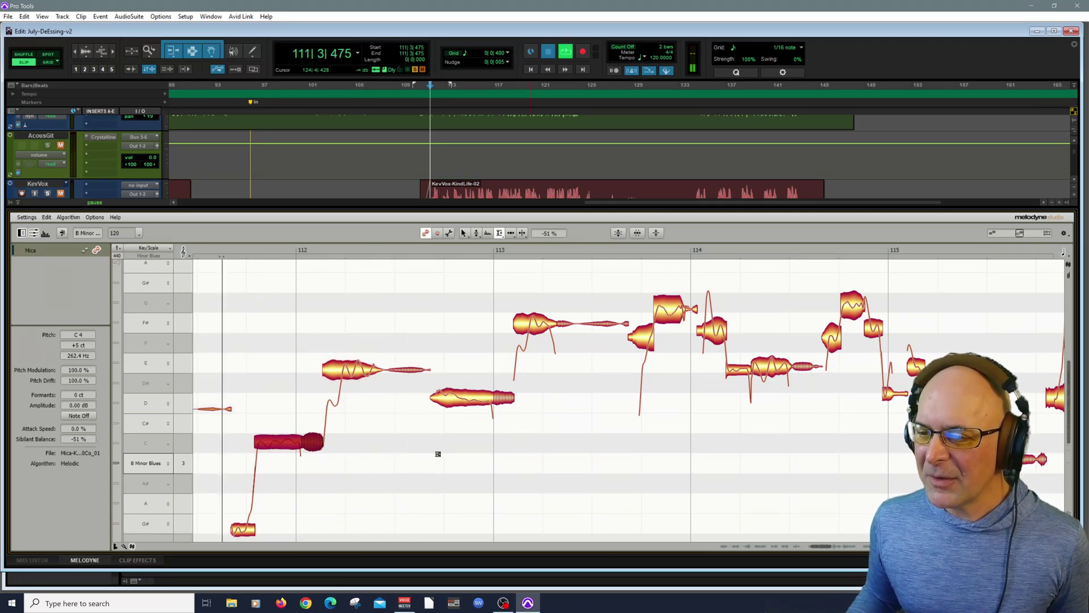
{"action": "left_click", "coordinate": [528, 461]}
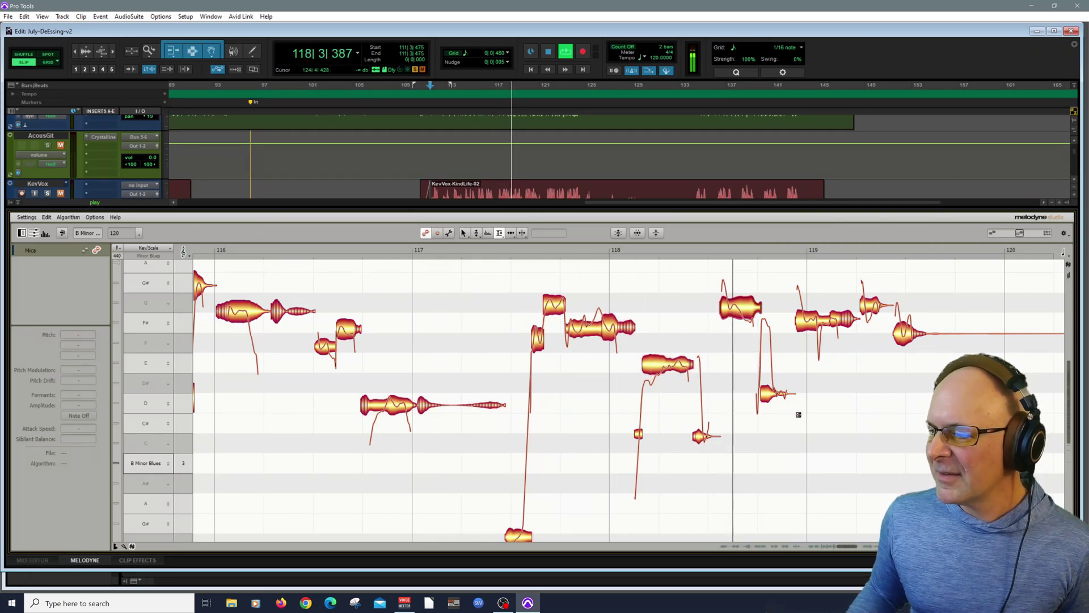
{"action": "key", "text": "space"}
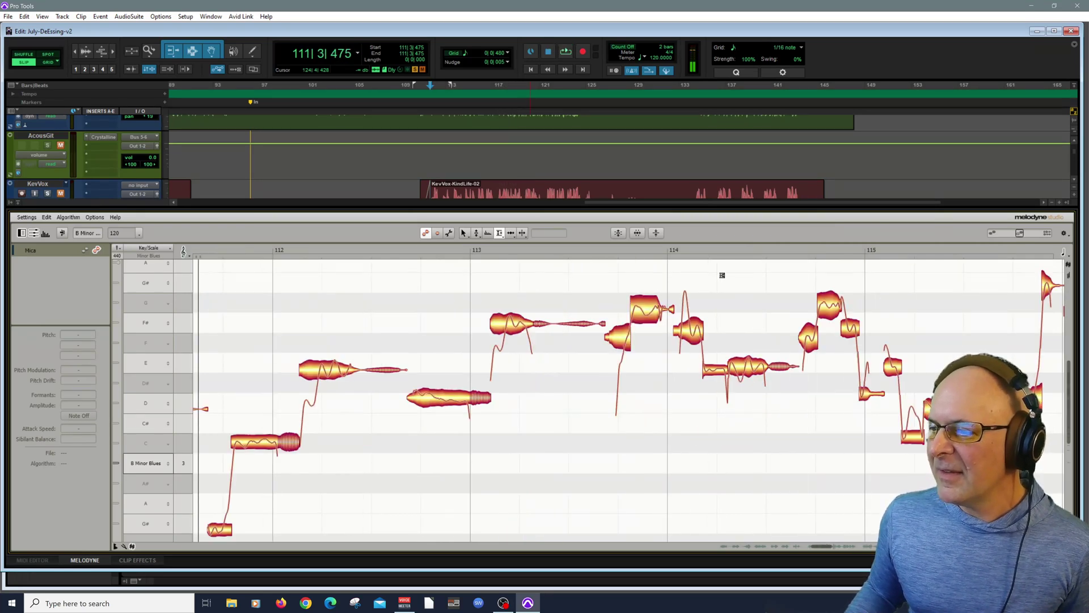
Step: Play from beat 2 of bar 113 and from beat 4 of bar 115 to listen for remaining sibilants
{"action": "left_click", "coordinate": [556, 251]}
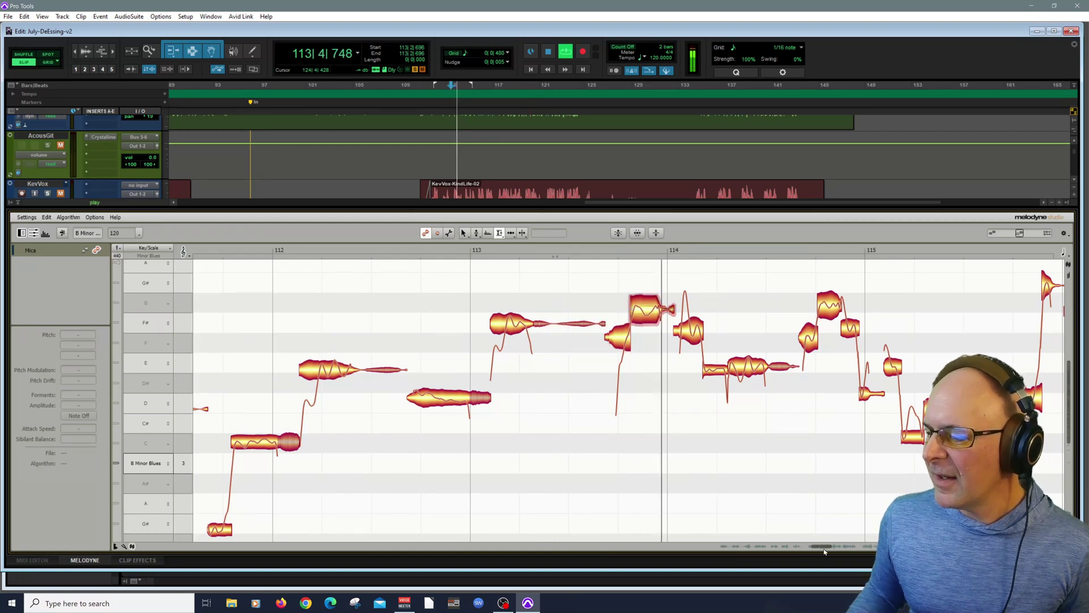
{"action": "left_click_drag", "start_coordinate": [828, 546], "coordinate": [835, 548]}
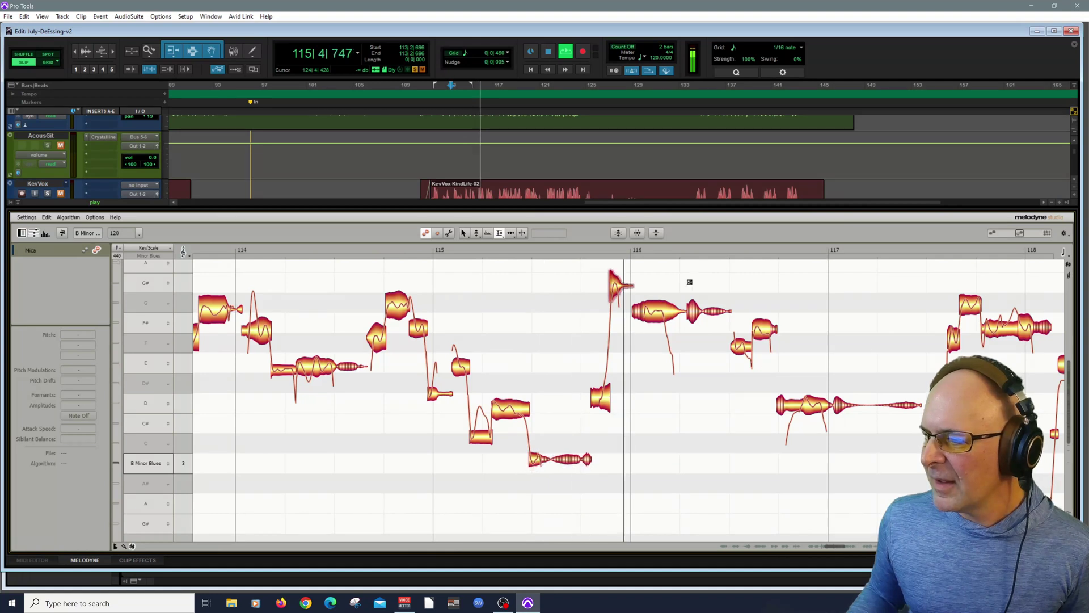
{"action": "left_click", "coordinate": [587, 247]}
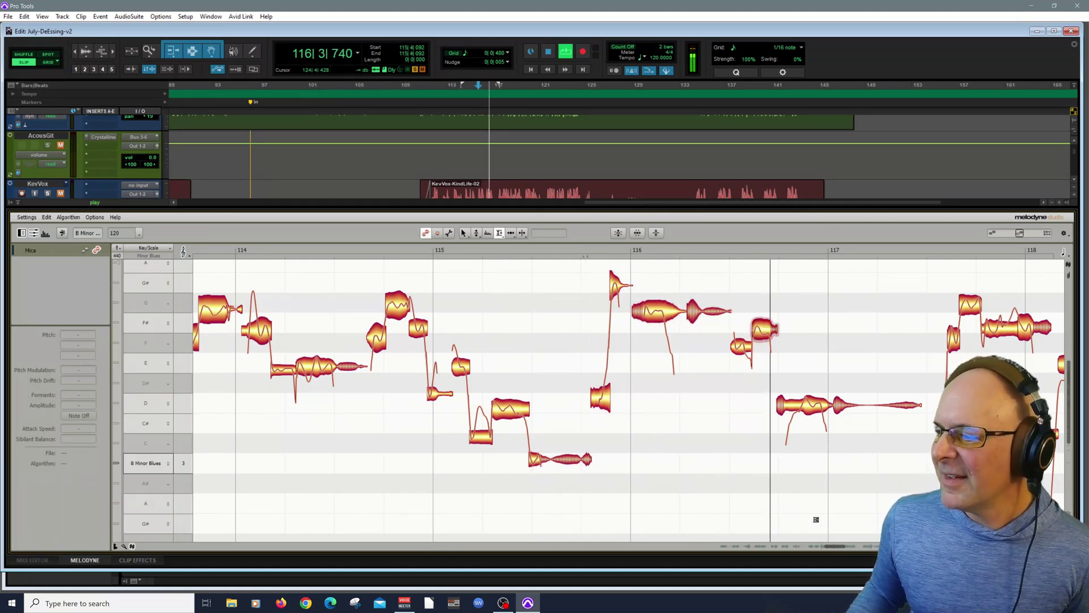
Step: Reduce the sibilant balance of the G note at bar 116 to -25% and play from beat 3 of bar 115 to check it
{"action": "left_click", "coordinate": [697, 306]}
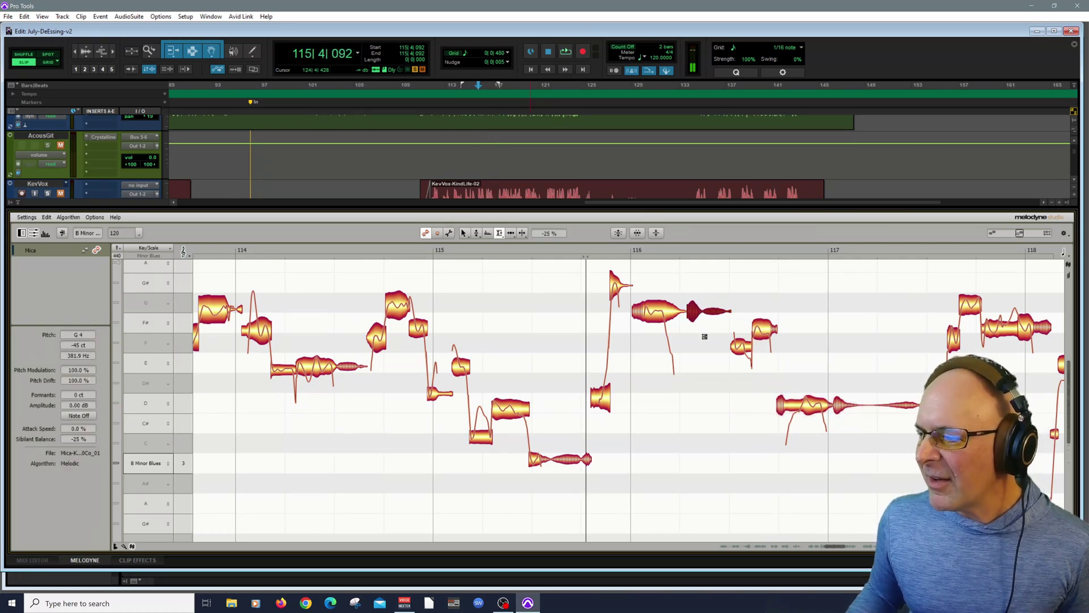
{"action": "left_click", "coordinate": [560, 253]}
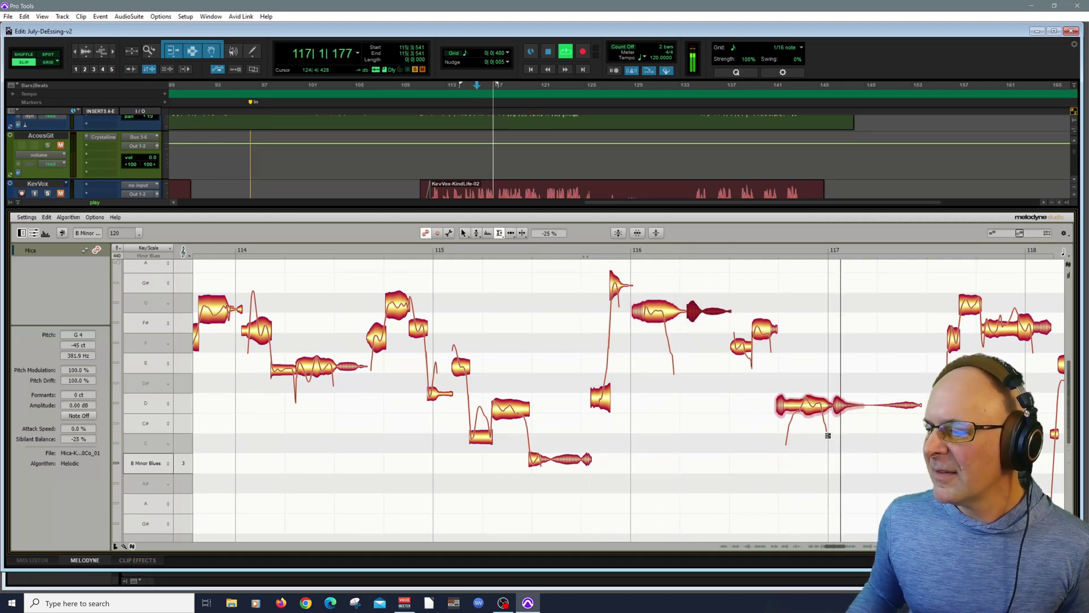
{"action": "key", "text": "space"}
{"action": "left_click_drag", "start_coordinate": [834, 552], "coordinate": [849, 545]}
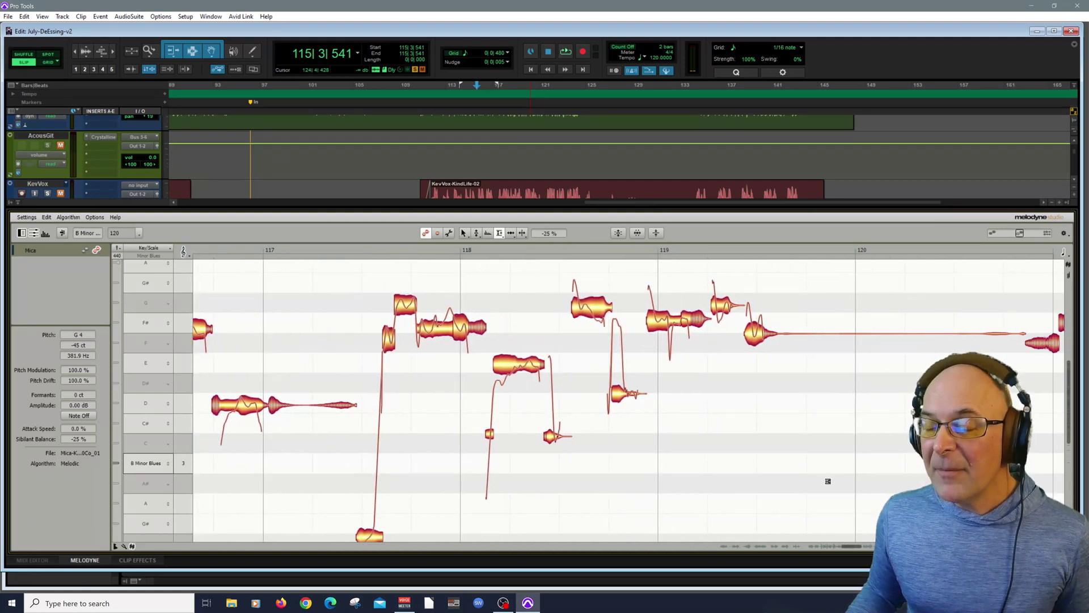
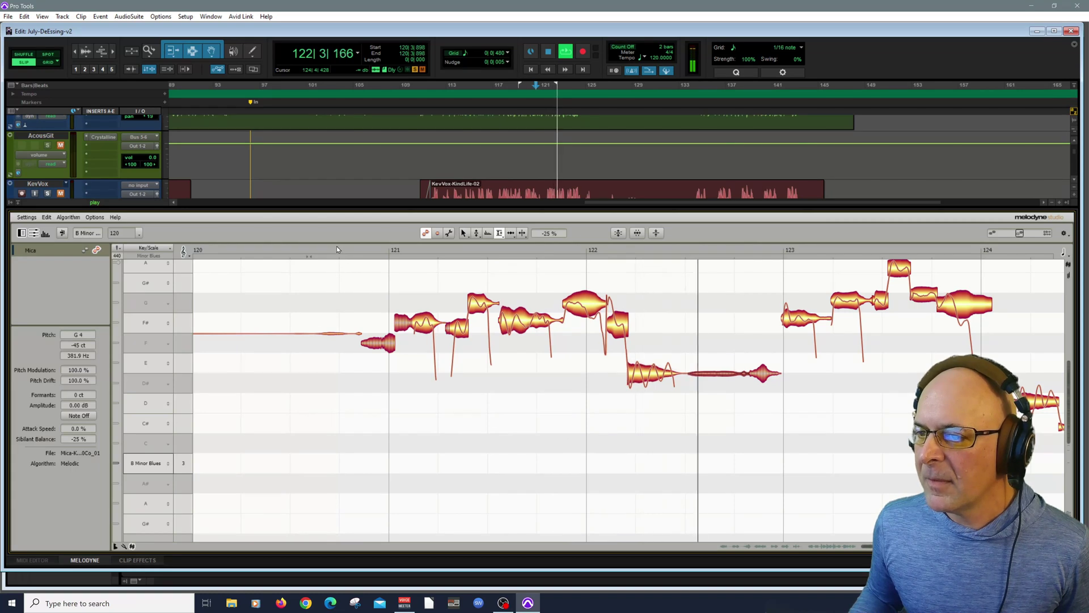
Step: Reduce the sibilant balance of the selected F and F# notes around bar 121 to -27% and play the phrase to check them
{"action": "left_click_drag", "start_coordinate": [361, 302], "coordinate": [404, 363]}
{"action": "key", "text": "space"}
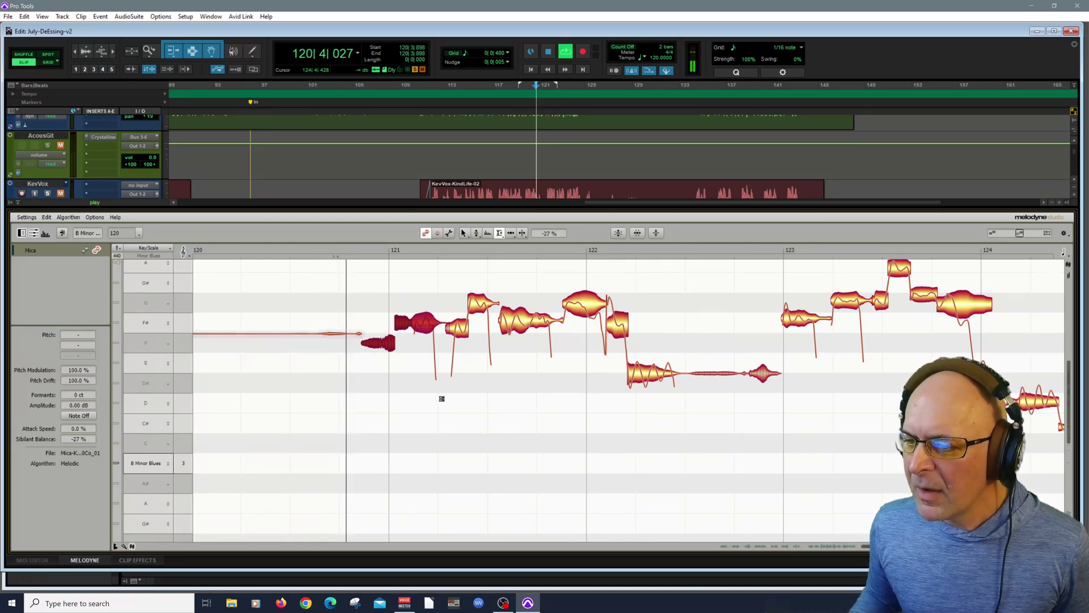
{"action": "left_click", "coordinate": [448, 412]}
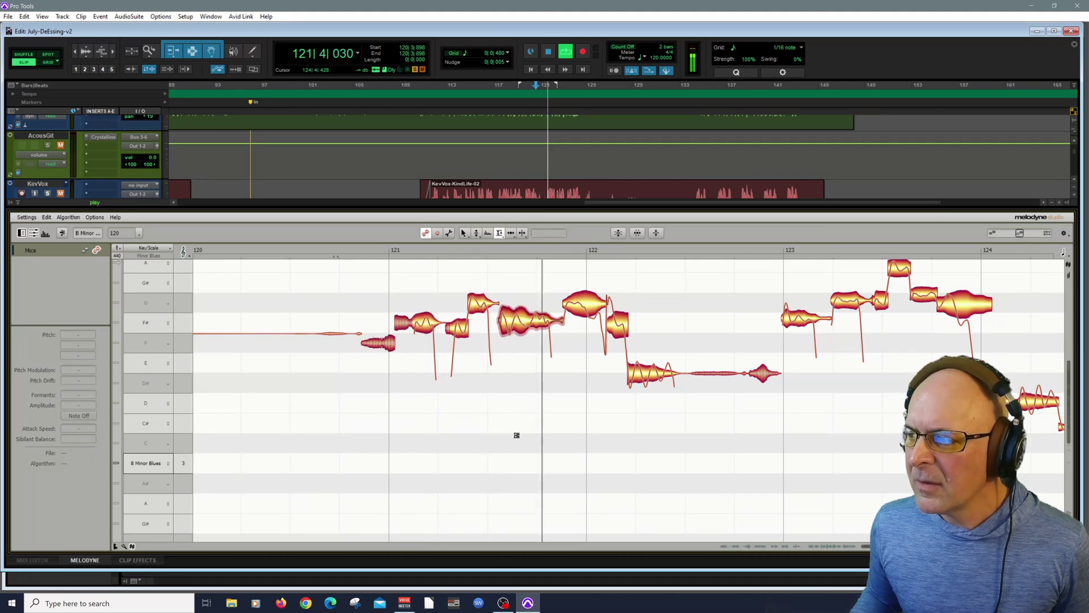
{"action": "scroll", "coordinate": [517, 436], "scroll_direction": "up", "scroll_amount": 2}
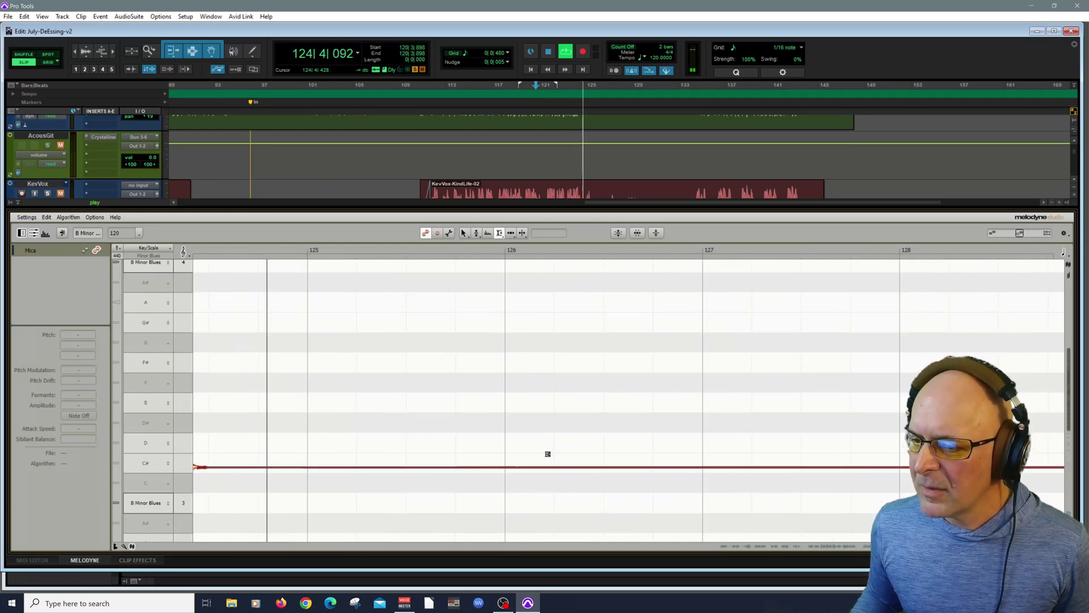
{"action": "scroll", "coordinate": [534, 437], "scroll_direction": "down", "scroll_amount": 2}
{"action": "key", "text": "space"}
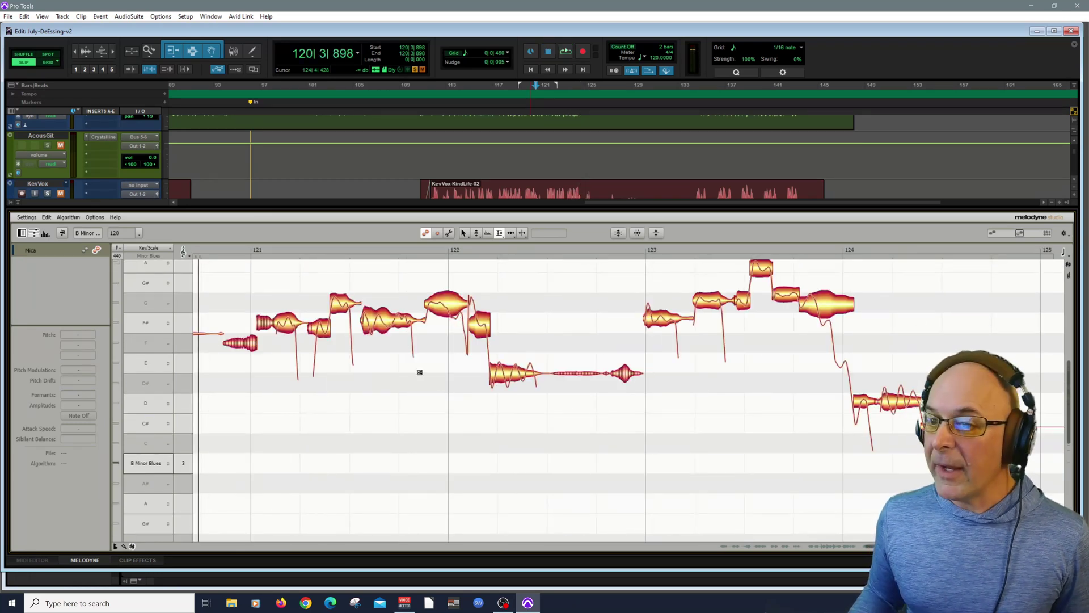
Step: Show the vocal from bar 96 to bar 129 in the Melodyne editor and place the playhead at beat 2 of bar 96
{"action": "right_click", "coordinate": [482, 427]}
{"action": "left_click", "coordinate": [449, 428]}
{"action": "left_click_drag", "start_coordinate": [438, 428], "coordinate": [675, 315]}
{"action": "right_click", "coordinate": [302, 359]}
{"action": "left_click", "coordinate": [301, 349]}
{"action": "right_click", "coordinate": [770, 311]}
{"action": "left_click", "coordinate": [770, 323]}
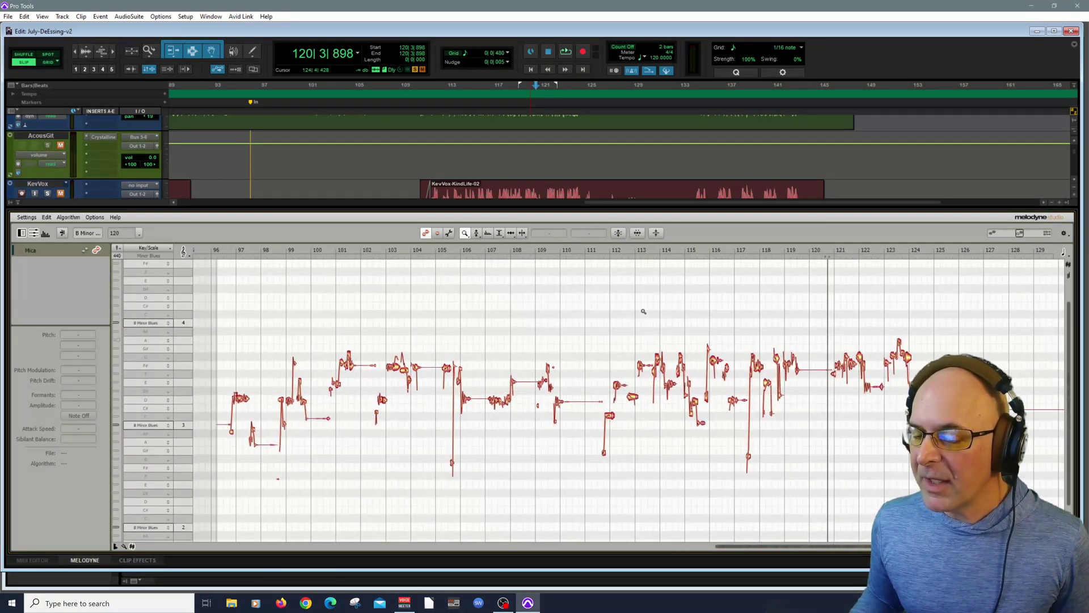
{"action": "right_click", "coordinate": [468, 277]}
{"action": "left_click", "coordinate": [469, 278]}
{"action": "left_click", "coordinate": [219, 249]}
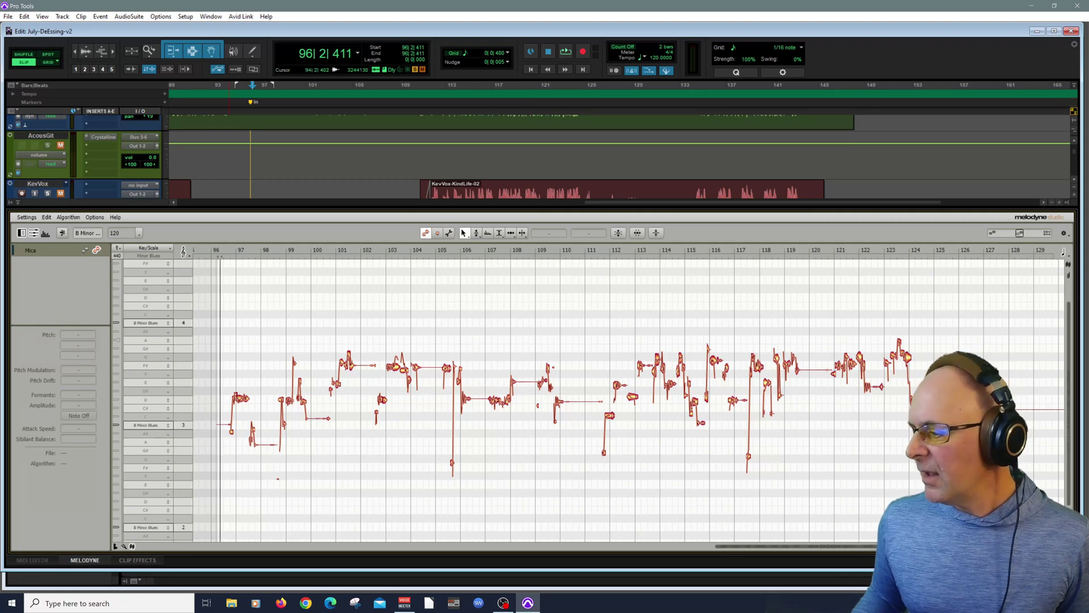
Step: In the Mix window, take Mica out of solo, unmute every track except Solo-KindLif, and play the mix
{"action": "key", "text": "ctrl+equal"}
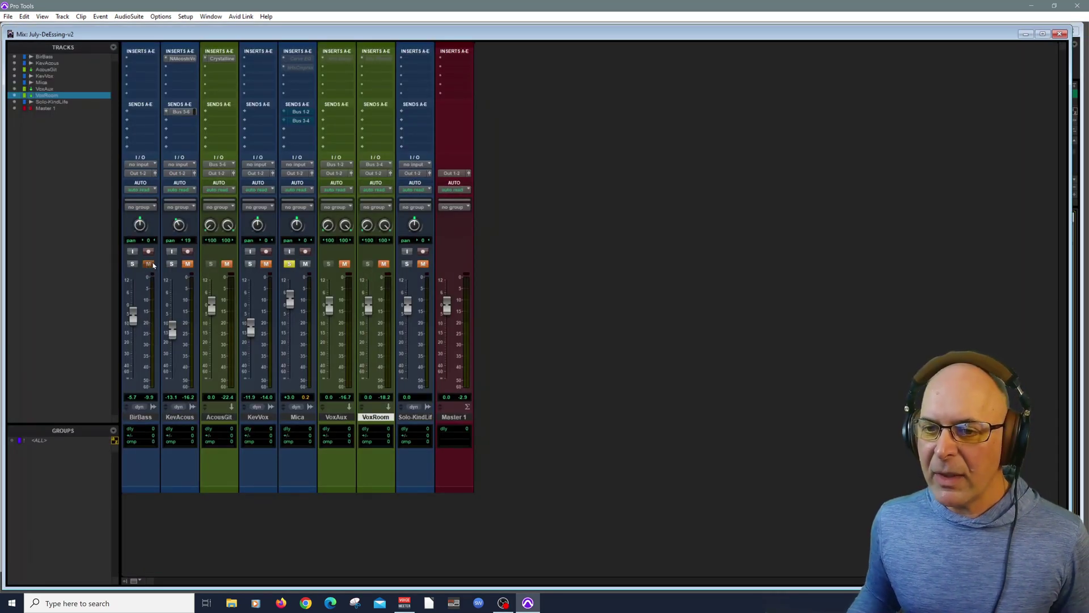
{"action": "left_click", "coordinate": [290, 265]}
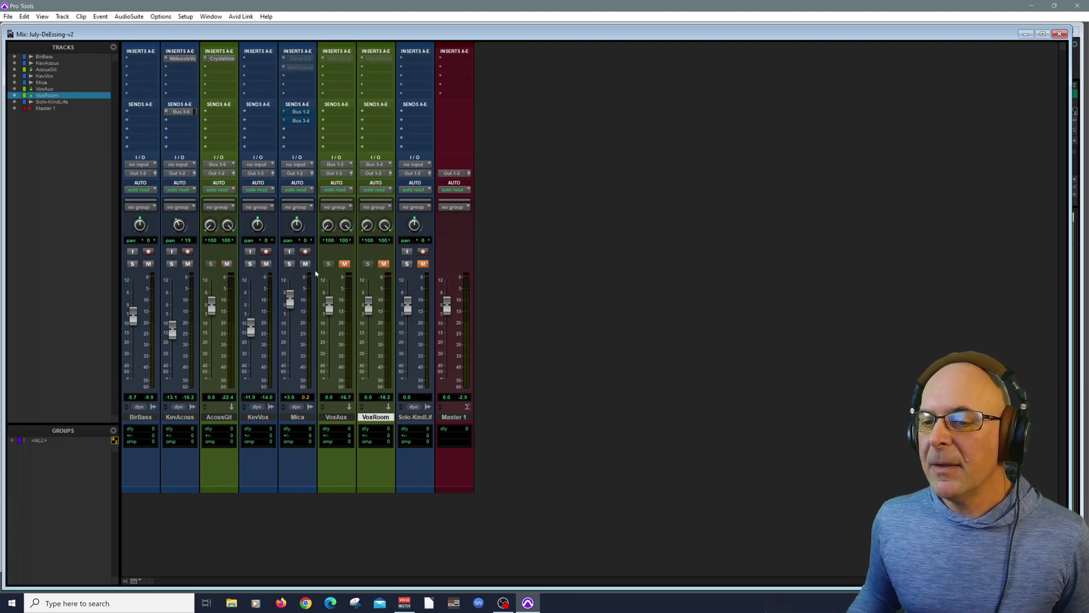
{"action": "left_click", "coordinate": [348, 265]}
{"action": "left_click", "coordinate": [386, 266]}
{"action": "left_click", "coordinate": [425, 266]}
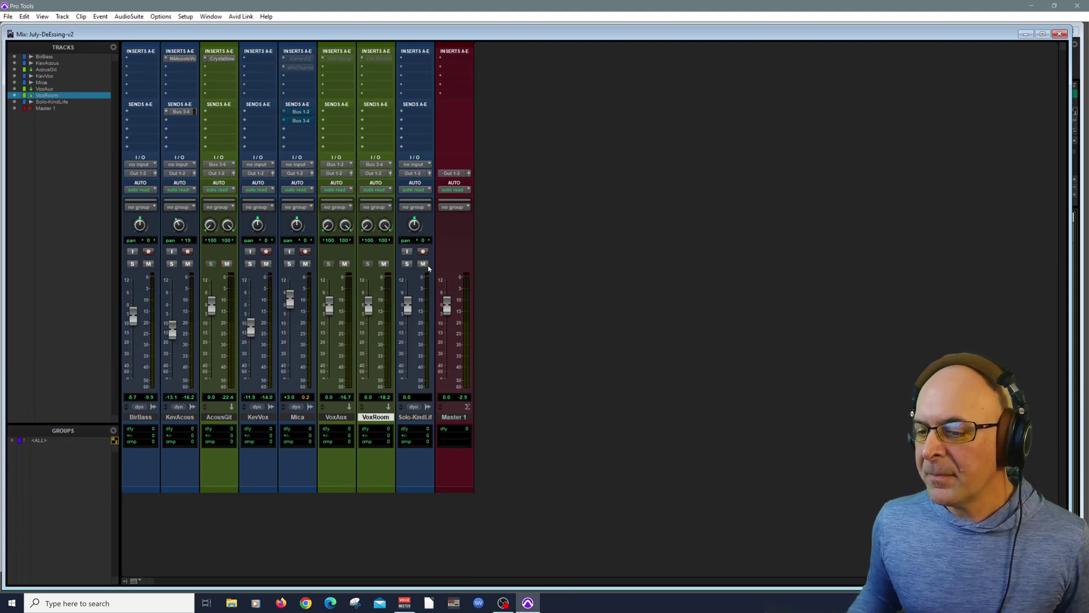
{"action": "left_click", "coordinate": [423, 265]}
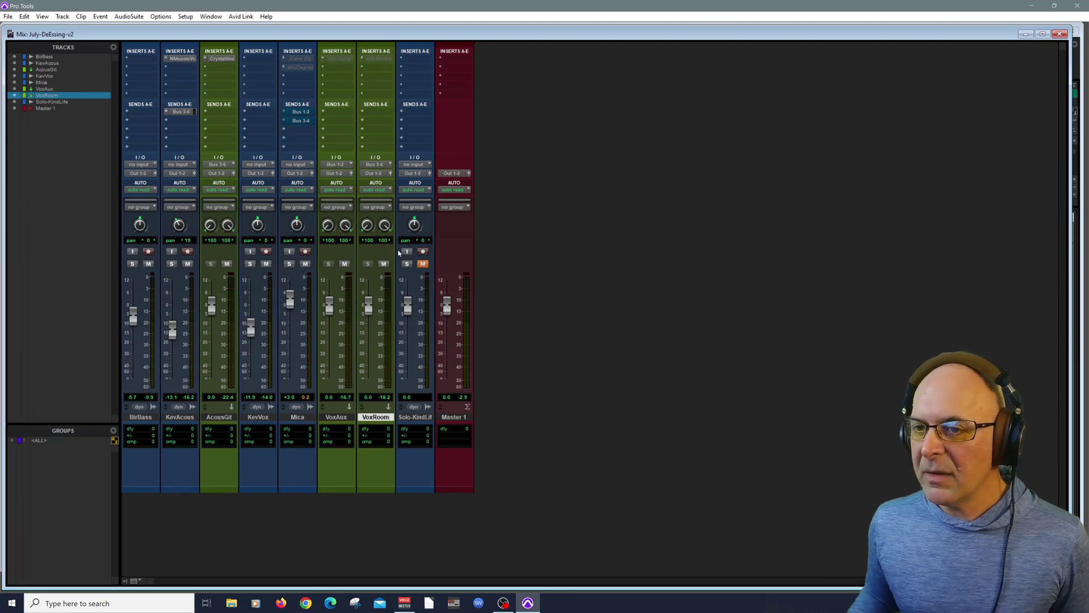
{"action": "key", "text": "space"}
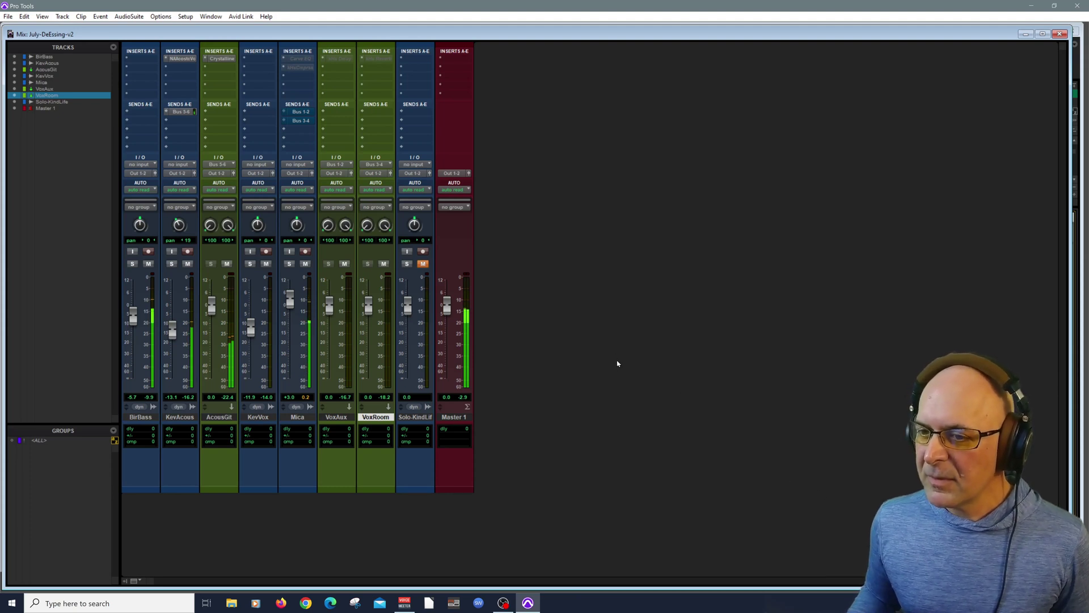
{"action": "key", "text": "space"}
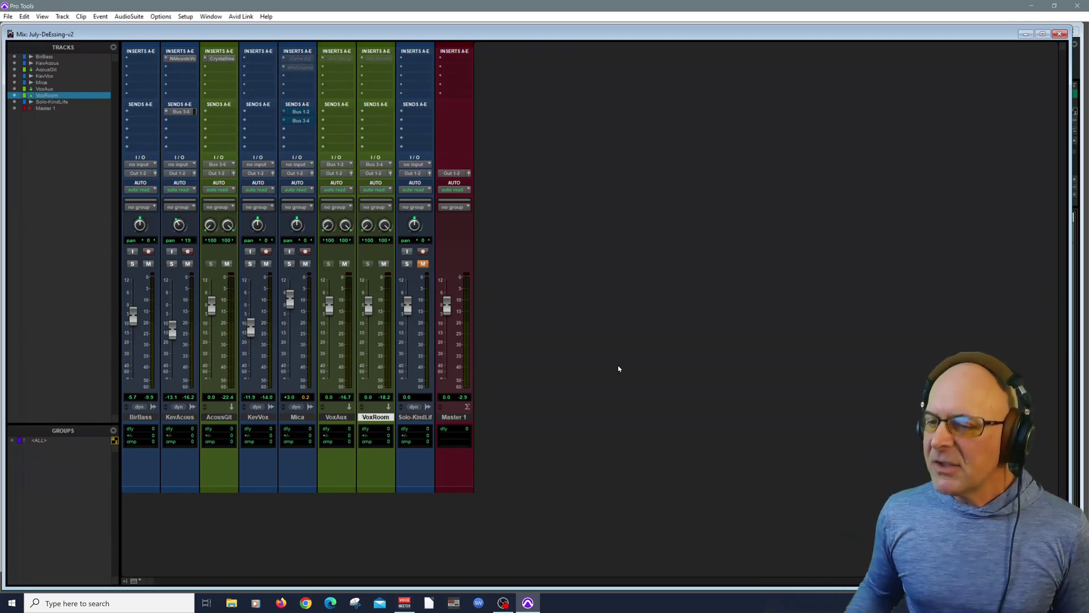
Step: Make the VoxRoom reverb, the VoxAux delay, and Mica's Curve EQ and compressor inserts active
{"action": "right_click", "coordinate": [379, 59]}
{"action": "left_click", "coordinate": [400, 64]}
{"action": "right_click", "coordinate": [344, 61]}
{"action": "left_click", "coordinate": [363, 70]}
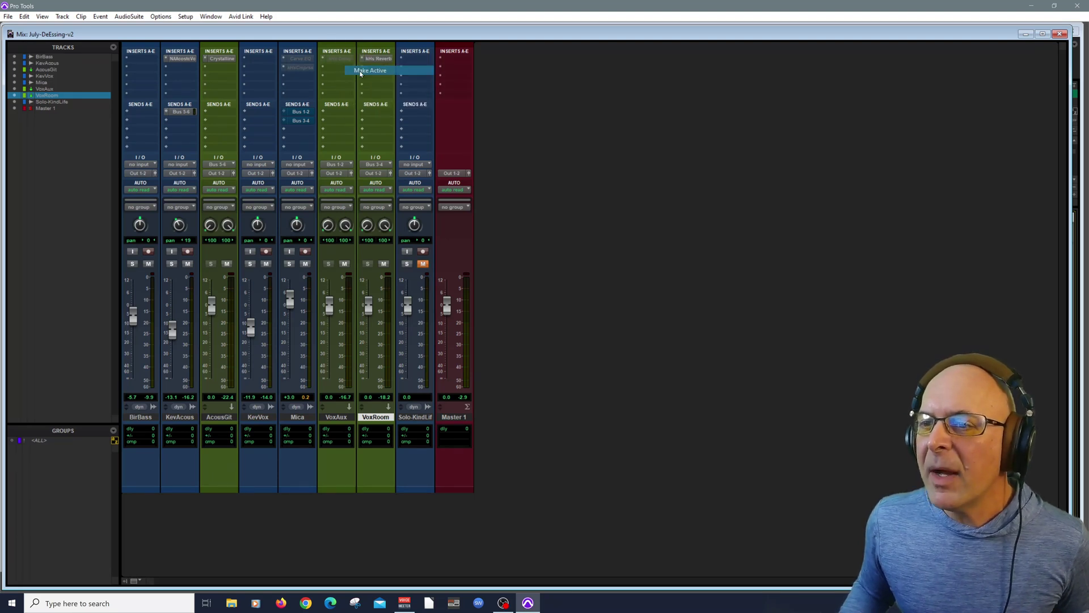
{"action": "right_click", "coordinate": [304, 64]}
{"action": "left_click", "coordinate": [316, 70]}
{"action": "right_click", "coordinate": [305, 67]}
{"action": "left_click", "coordinate": [318, 81]}
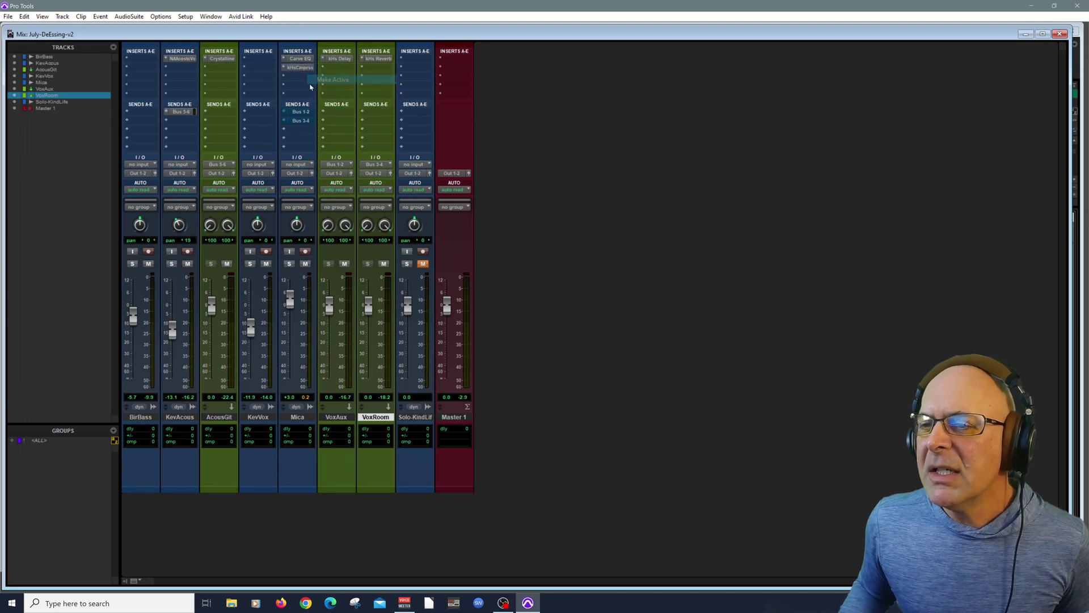
Step: Make Mica's sends to Bus 1-2 and Bus 3-4 active
{"action": "right_click", "coordinate": [302, 112]}
{"action": "left_click", "coordinate": [318, 114]}
{"action": "right_click", "coordinate": [301, 121]}
{"action": "left_click", "coordinate": [319, 123]}
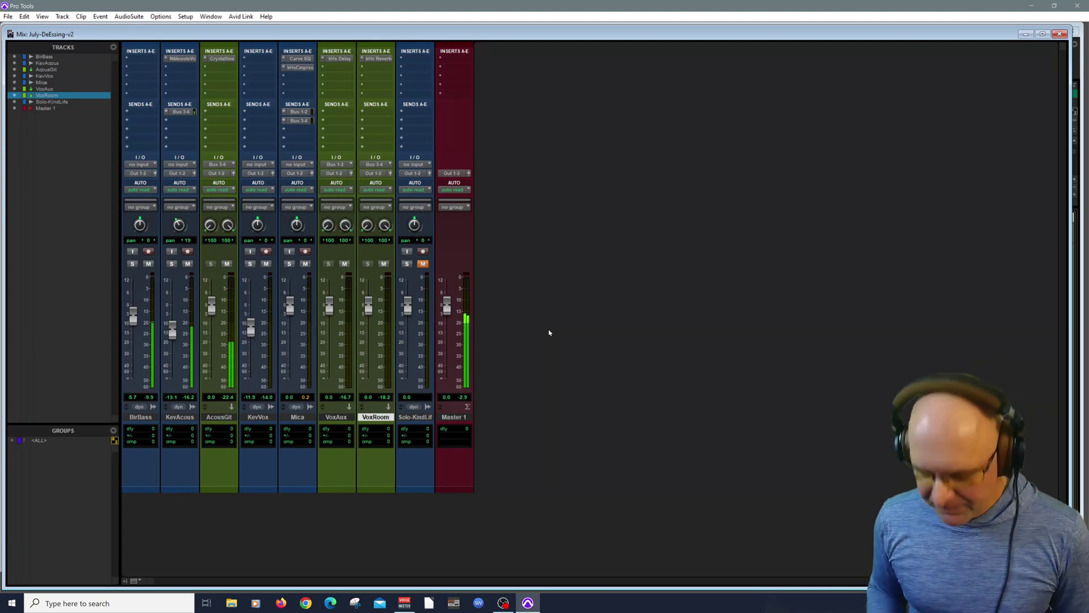
Step: Play the full mix with the vocal effects active and raise the KevAcous level to -11.8 dB
{"action": "key", "text": "space"}
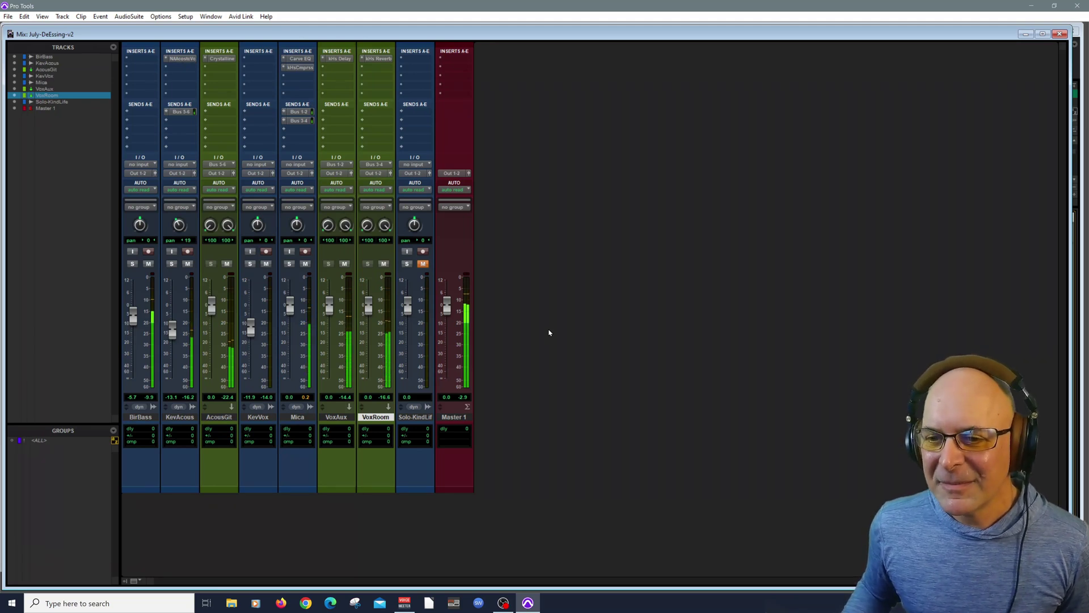
{"action": "left_click_drag", "start_coordinate": [173, 335], "coordinate": [174, 330]}
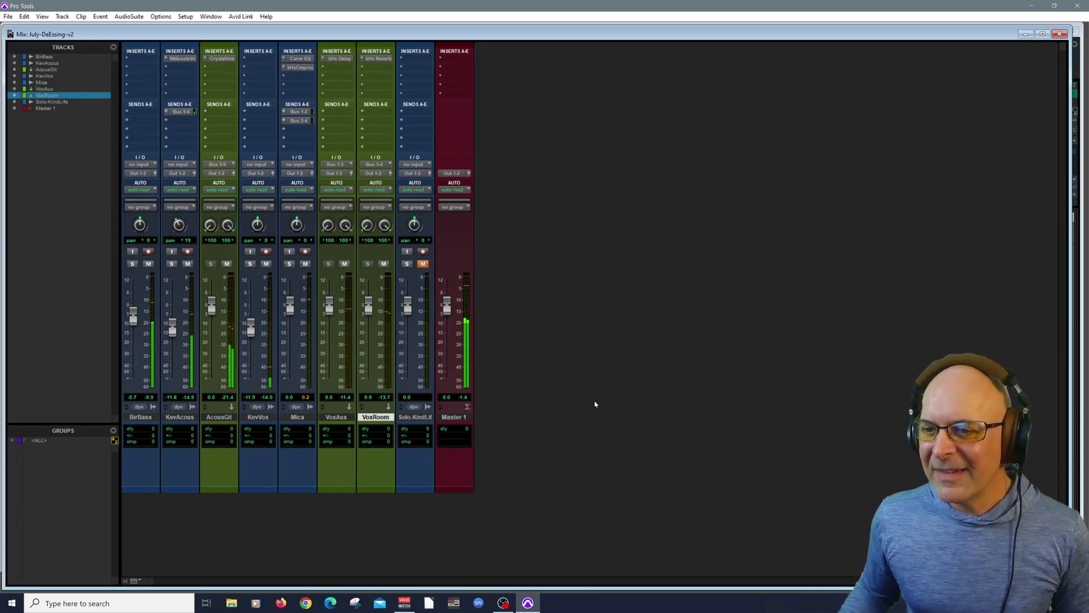
{"action": "key", "text": "space"}
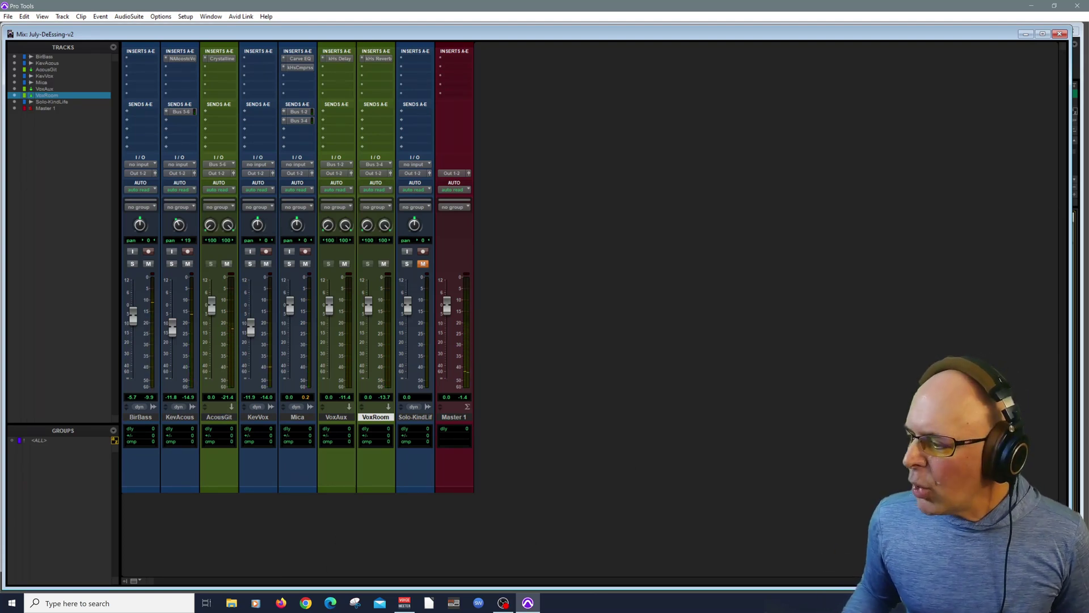
Step: Return to the Edit window and zoom the Melodyne editor in on the notes from bar 103 to bar 106
{"action": "key", "text": "ctrl+equal"}
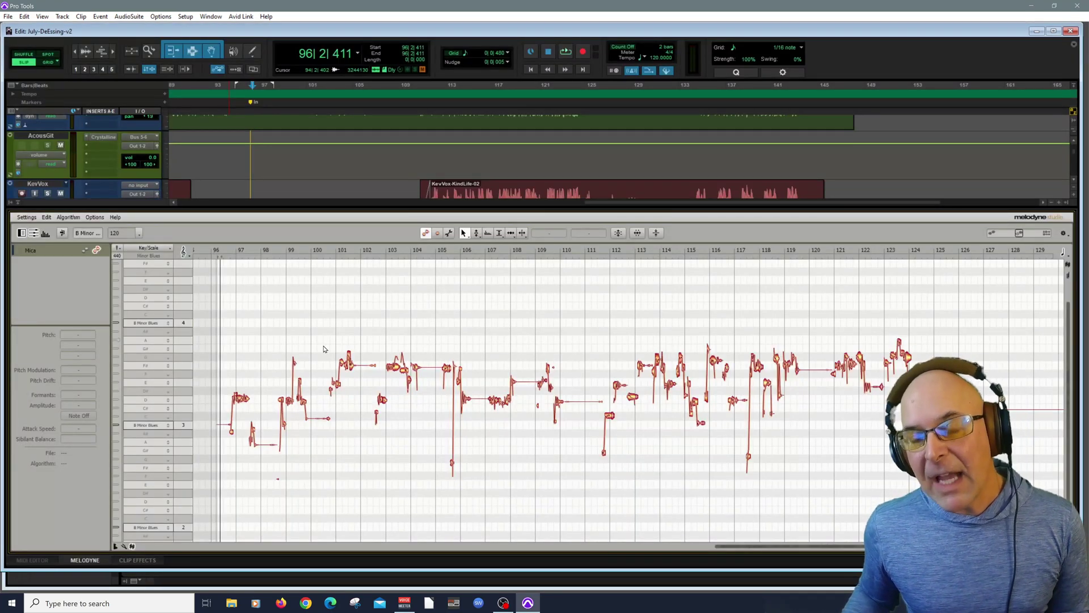
{"action": "right_click", "coordinate": [295, 362]}
{"action": "left_click", "coordinate": [307, 358]}
{"action": "left_click_drag", "start_coordinate": [307, 359], "coordinate": [518, 511]}
{"action": "right_click", "coordinate": [594, 471]}
{"action": "left_click", "coordinate": [606, 454]}
{"action": "left_click_drag", "start_coordinate": [726, 368], "coordinate": [414, 438]}
{"action": "left_click_drag", "start_coordinate": [746, 408], "coordinate": [349, 372]}
{"action": "left_click_drag", "start_coordinate": [732, 384], "coordinate": [513, 414]}
{"action": "left_click_drag", "start_coordinate": [633, 413], "coordinate": [653, 392]}
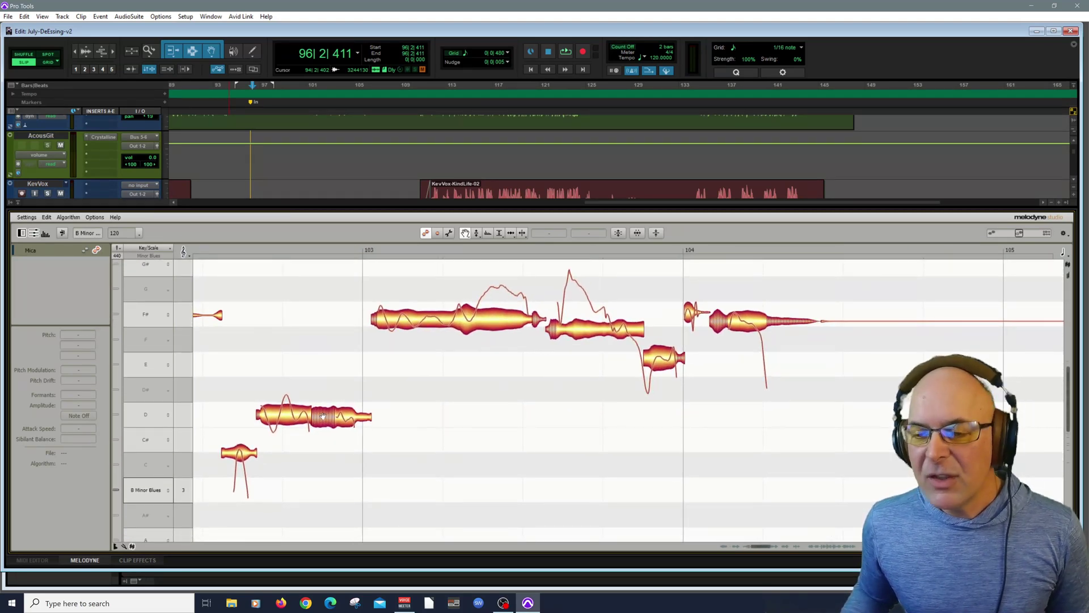
{"action": "right_click", "coordinate": [360, 388]}
{"action": "left_click", "coordinate": [362, 402]}
{"action": "left_click_drag", "start_coordinate": [362, 402], "coordinate": [318, 388]}
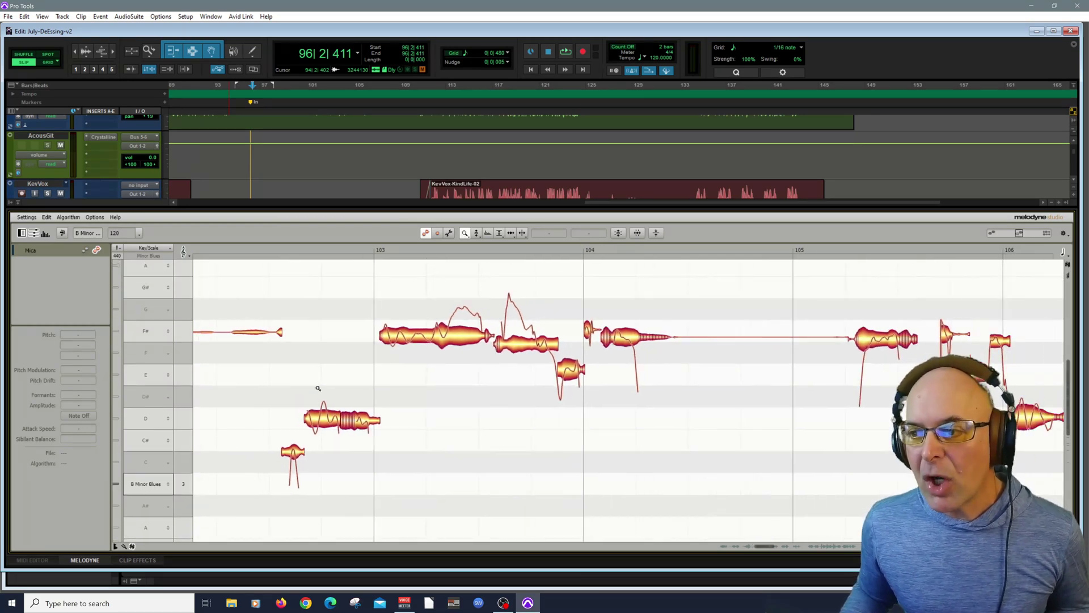
{"action": "right_click", "coordinate": [318, 387]}
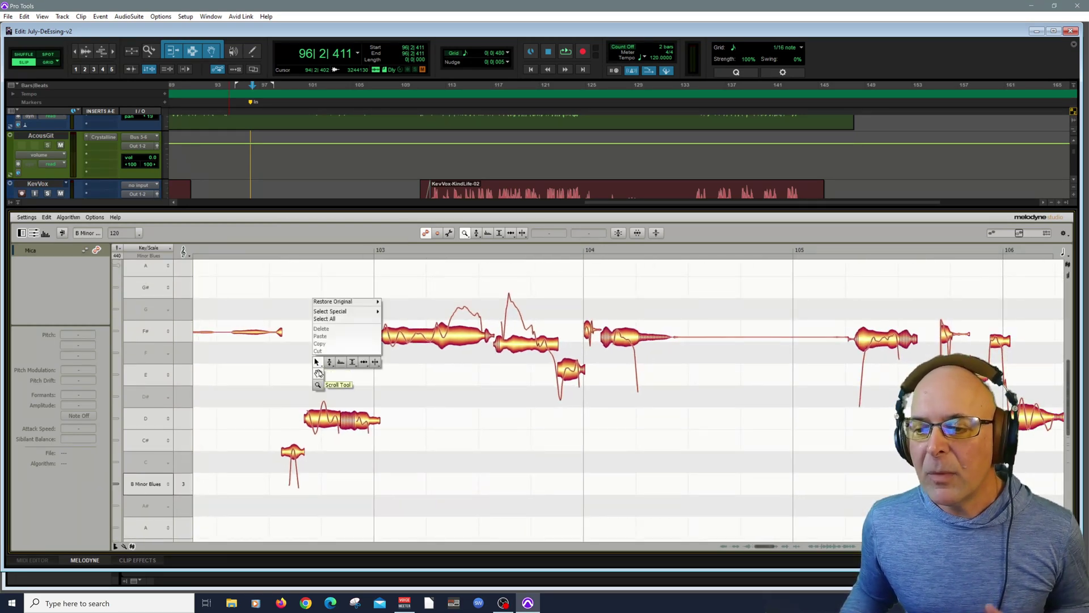
{"action": "left_click", "coordinate": [318, 373]}
{"action": "left_click_drag", "start_coordinate": [316, 370], "coordinate": [302, 377]}
{"action": "right_click", "coordinate": [302, 377]}
{"action": "left_click", "coordinate": [305, 368]}
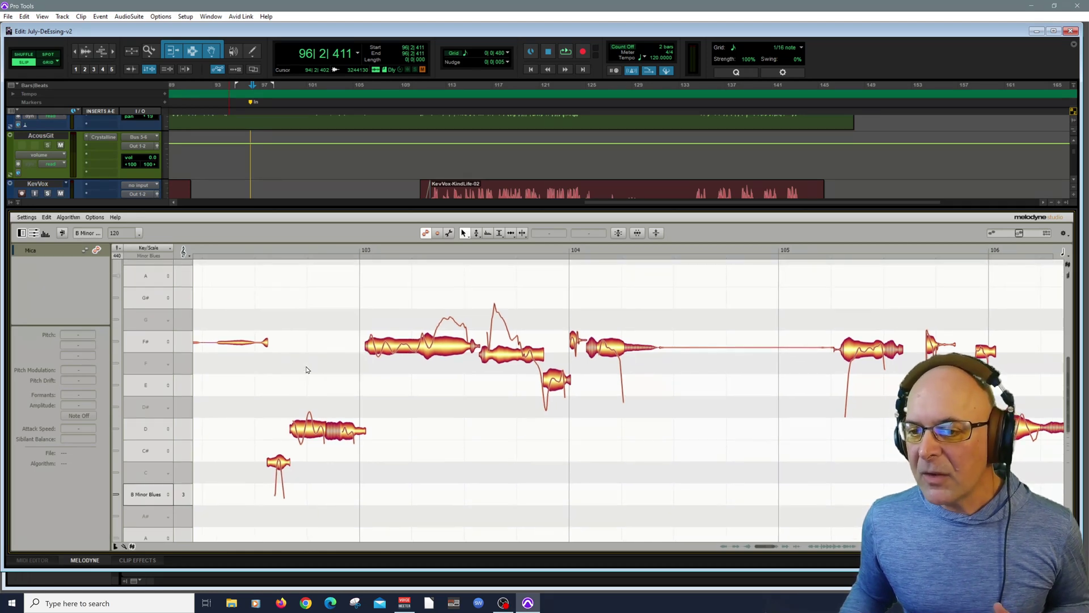
Step: Activate the Sibilant Balance Tool in the Melodyne editor
{"action": "left_click", "coordinate": [500, 237]}
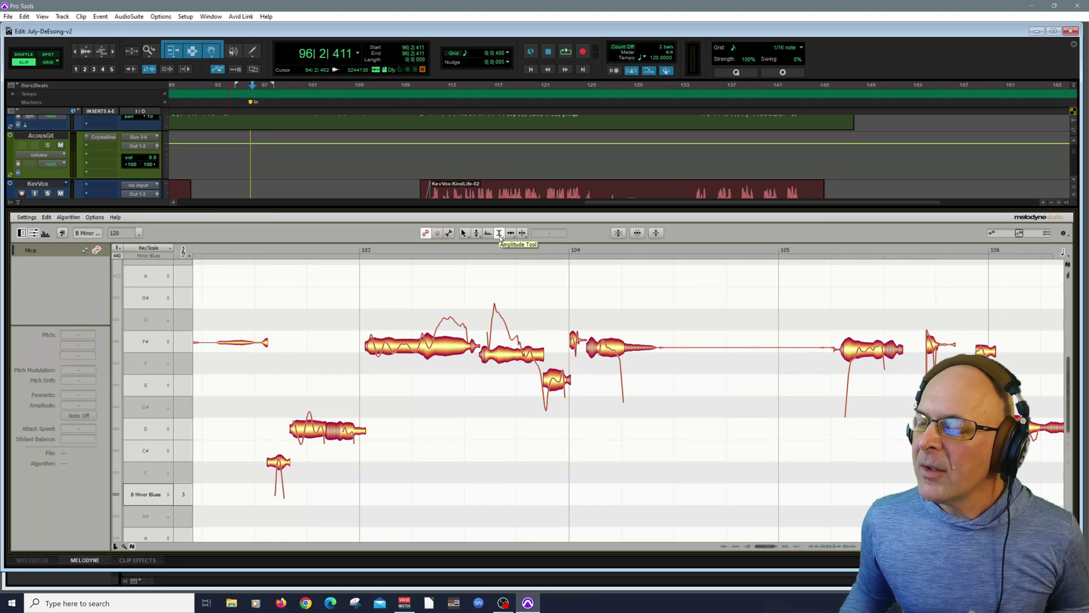
{"action": "left_click", "coordinate": [501, 237]}
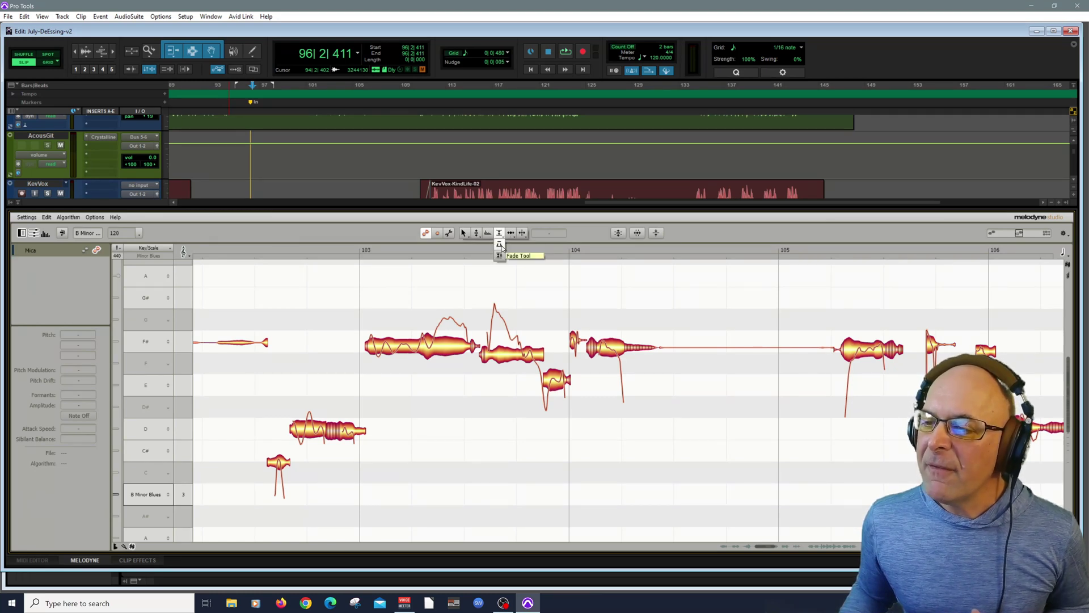
{"action": "left_click", "coordinate": [501, 255]}
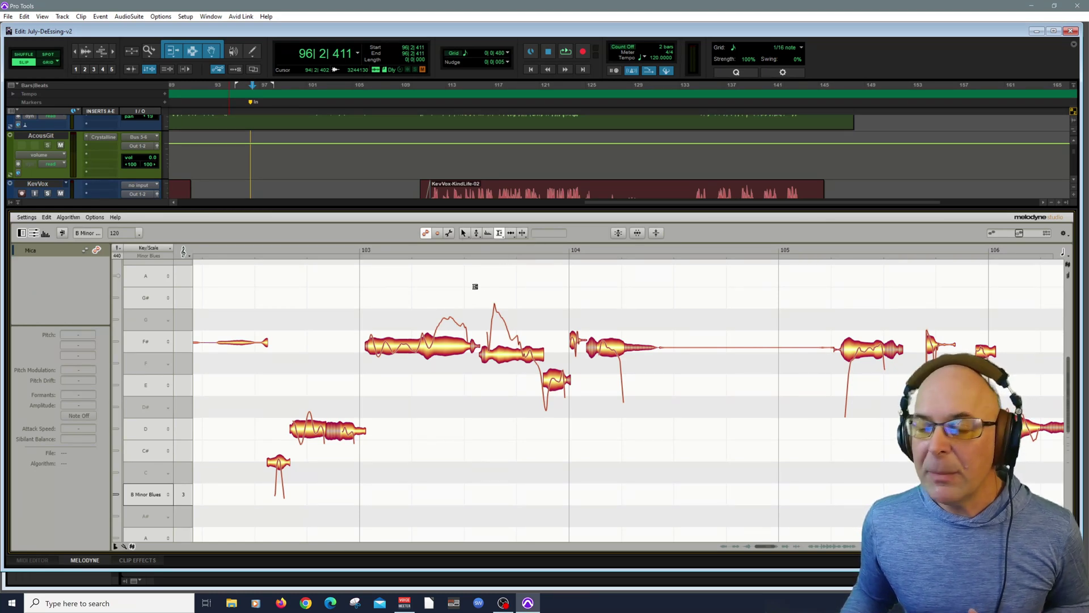
Step: Switch from the Sibilant Balance Tool to the Fade Tool and back again
{"action": "right_click", "coordinate": [404, 400]}
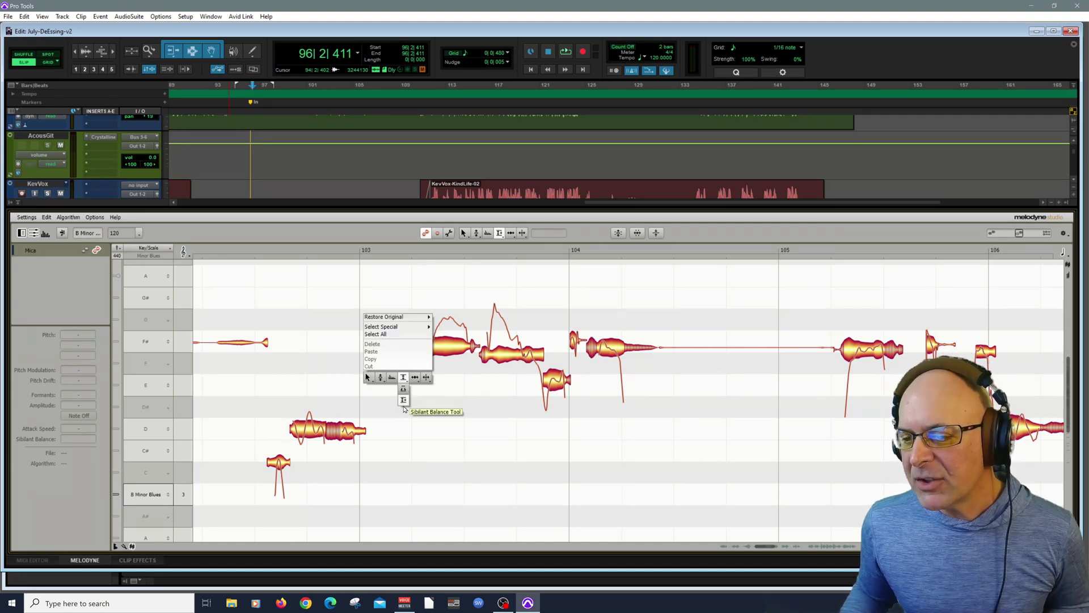
{"action": "left_click", "coordinate": [404, 389]}
{"action": "right_click", "coordinate": [402, 389]}
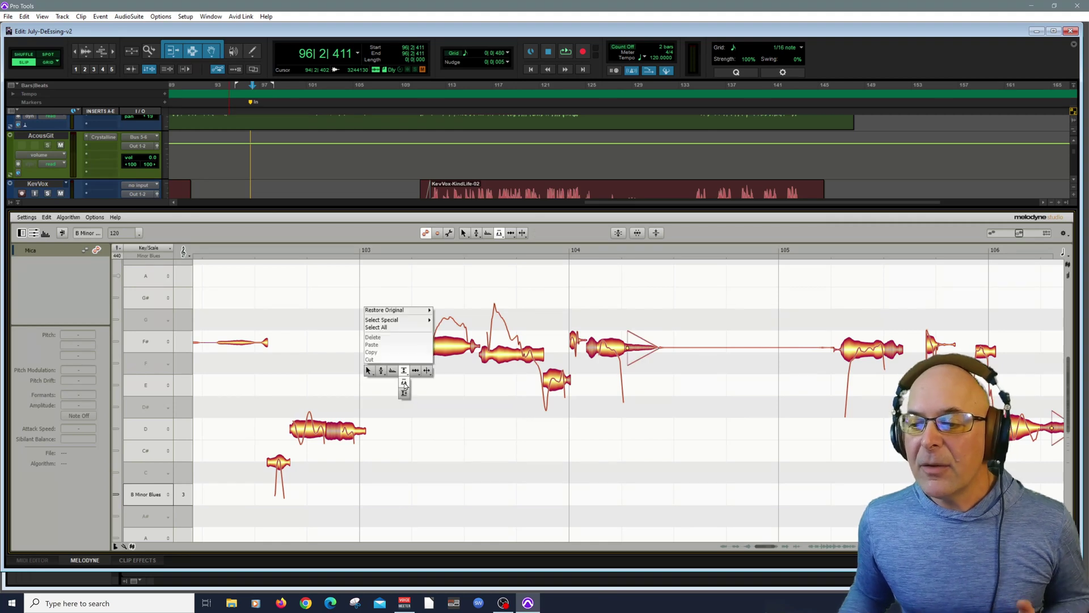
{"action": "left_click", "coordinate": [401, 389]}
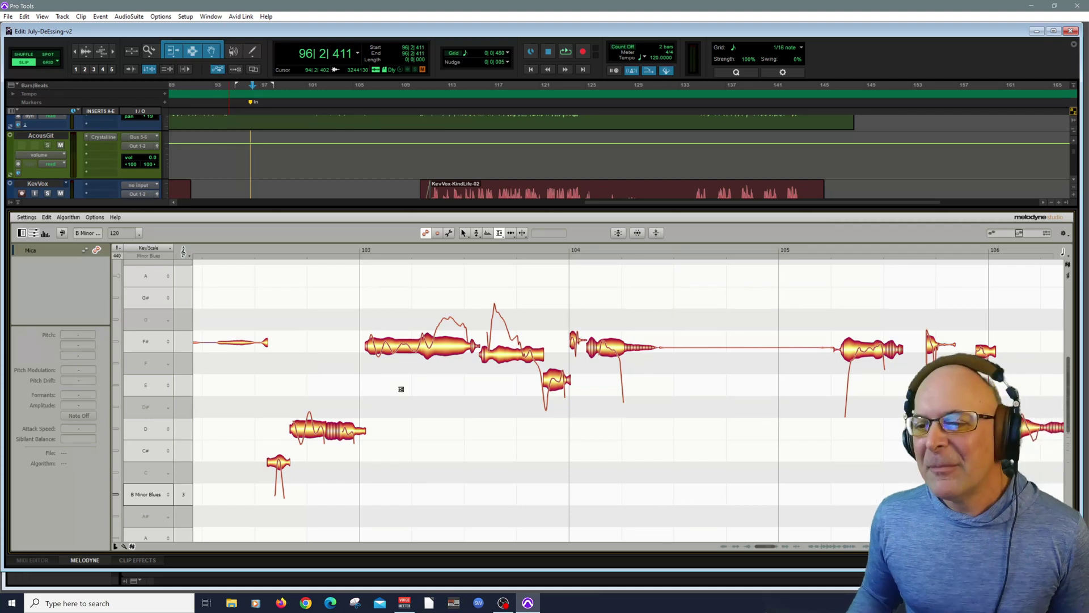
Step: Bring the Mica track into view and play the de-essed vocal in the mix from bar 96
{"action": "scroll", "coordinate": [258, 156], "scroll_direction": "up", "scroll_amount": 5}
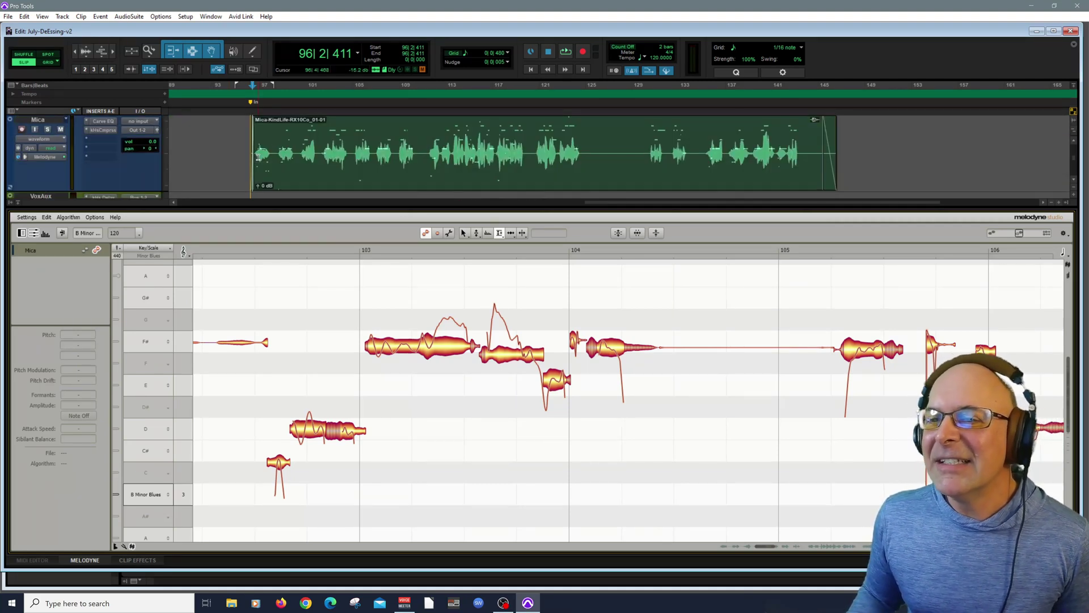
{"action": "key", "text": "space"}
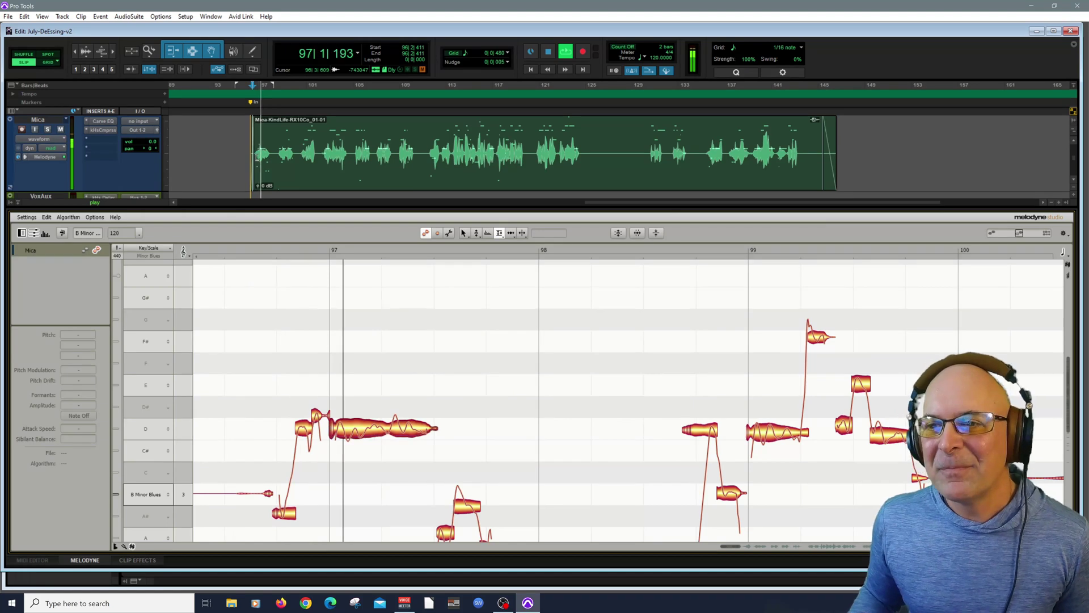